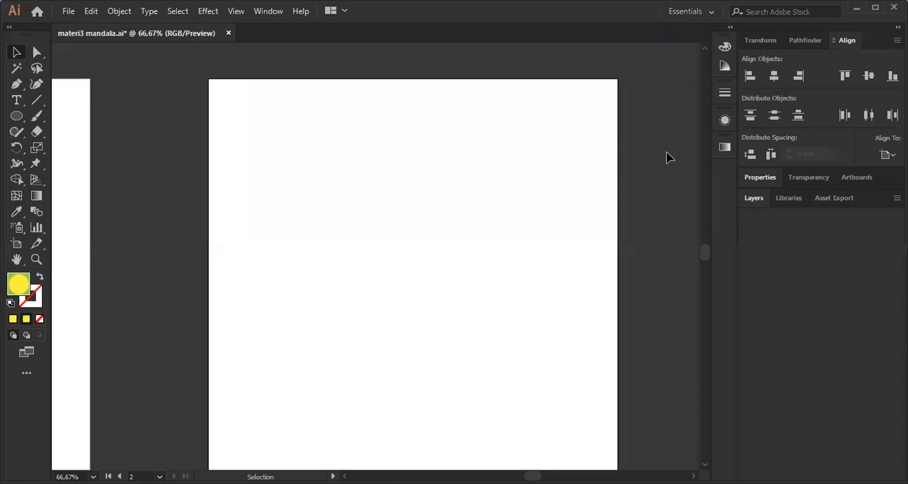
# Examine the blank second artboard and the finished mandala on the first artboard.
pyautogui.moveTo(320, 56); pyautogui.dragTo(305, 44)
pyautogui.scroll(1, 304, 46)
pyautogui.scroll(-2, 310, 76)
pyautogui.moveTo(437, 137); pyautogui.dragTo(431, 134)
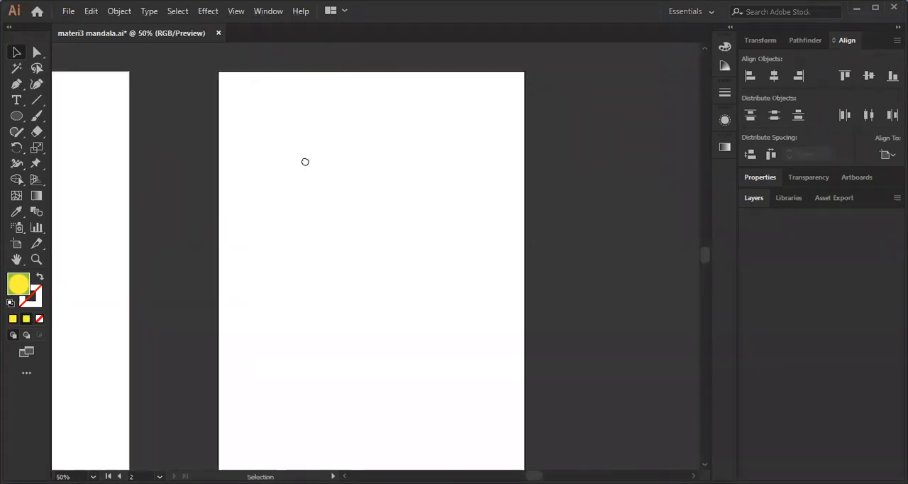
pyautogui.moveTo(306, 162); pyautogui.dragTo(381, 172)
pyautogui.scroll(-1, 358, 182)
pyautogui.moveTo(333, 209); pyautogui.dragTo(368, 175)
pyautogui.scroll(1, 259, 124)
pyautogui.moveTo(290, 146); pyautogui.dragTo(312, 156)
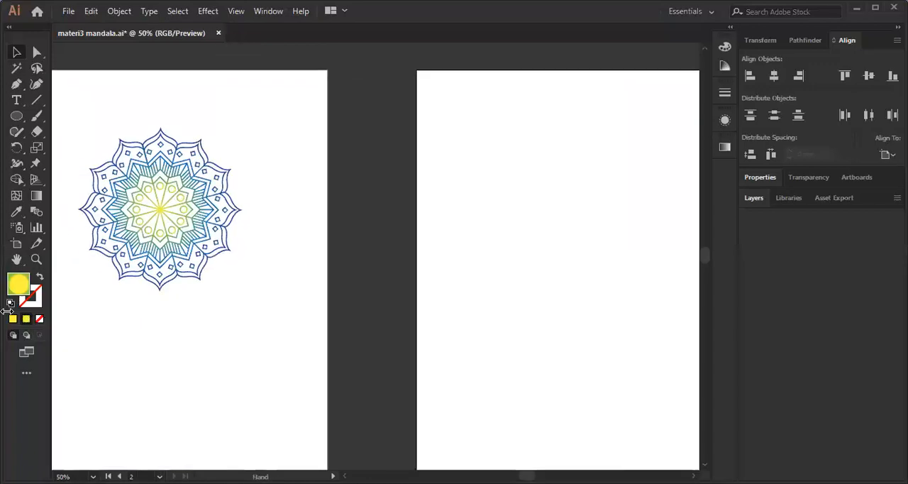
# Duplicate Artboard 2 to place a copy on its right with the Artboard tool.
pyautogui.click(17, 244)
pyautogui.scroll(-1, 148, 104)
pyautogui.moveTo(371, 134); pyautogui.dragTo(347, 134)
pyautogui.moveTo(397, 194); pyautogui.dragTo(295, 197)
pyautogui.moveTo(227, 137); pyautogui.dragTo(456, 137)
pyautogui.scroll(-1, 462, 134)
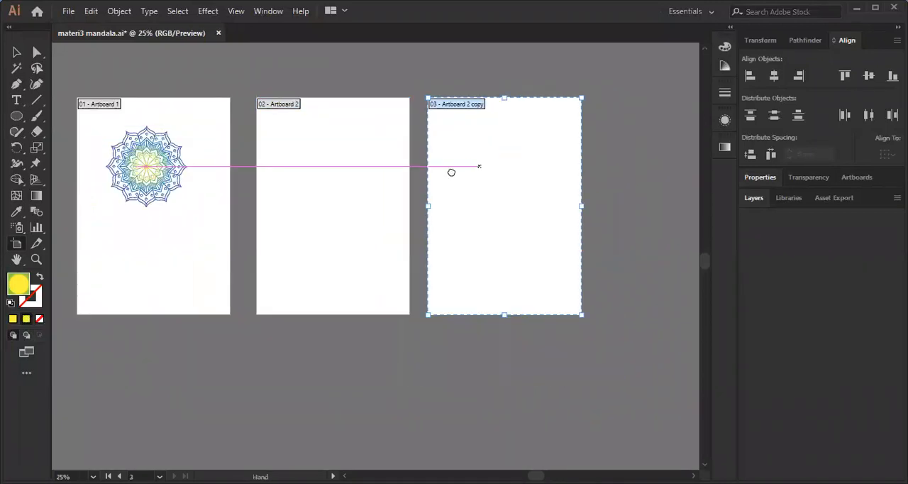
# Make another artboard copy to the right of the first duplicate.
pyautogui.moveTo(470, 158); pyautogui.dragTo(581, 163)
pyautogui.hscroll(2, 284, 168)
pyautogui.scroll(1, 205, 171)
pyautogui.scroll(-1, 269, 163)
pyautogui.moveTo(378, 187); pyautogui.dragTo(412, 193)
pyautogui.moveTo(395, 239); pyautogui.dragTo(402, 211)
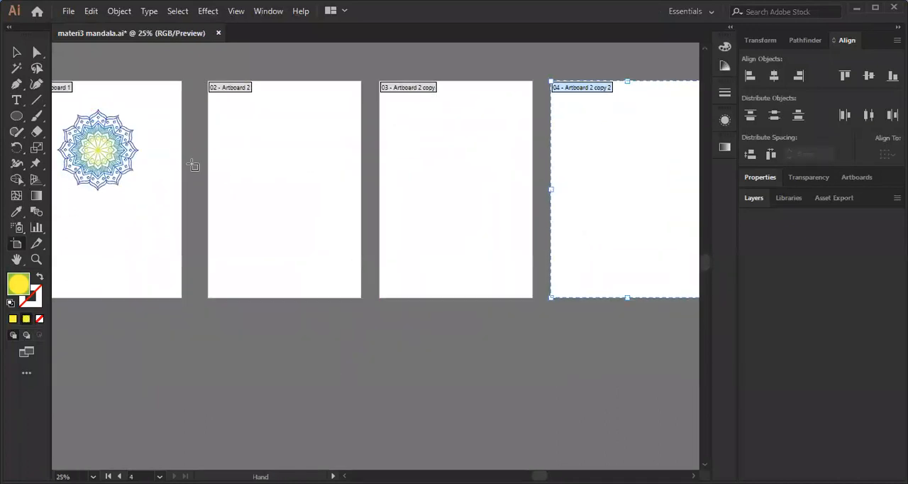
# Delete the two duplicated artboards, keeping only Artboard 1 and Artboard 2.
pyautogui.moveTo(576, 148); pyautogui.dragTo(546, 172)
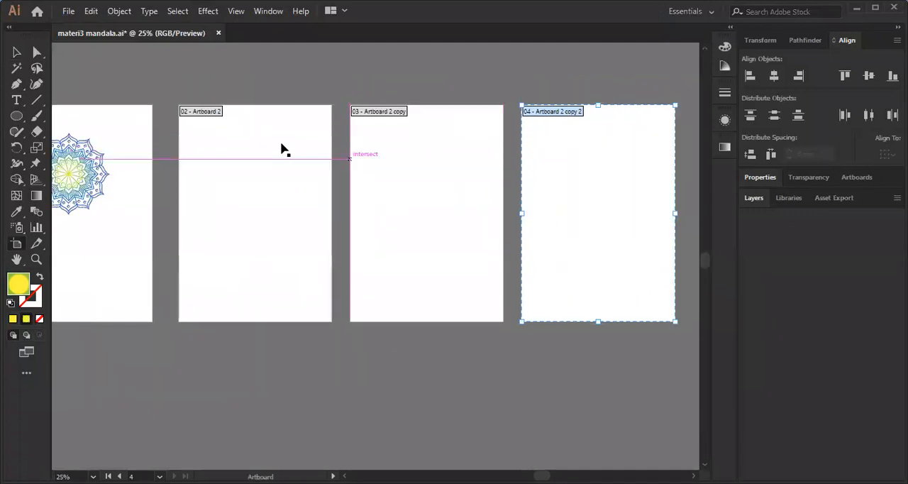
pyautogui.press('Delete')
pyautogui.scroll(1, 319, 168)
pyautogui.press('Delete')
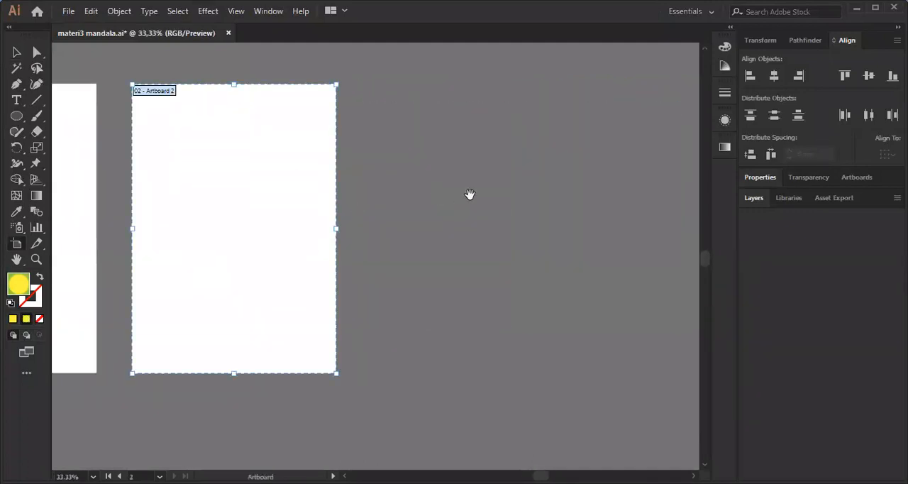
# Move Artboard 2 farther to the right to leave a wide gap beside Artboard 1, and leave artboard editing.
pyautogui.moveTo(469, 194); pyautogui.dragTo(603, 184)
pyautogui.scroll(1, 357, 135)
pyautogui.moveTo(350, 209); pyautogui.dragTo(229, 192)
pyautogui.scroll(-1, 237, 177)
pyautogui.moveTo(236, 158); pyautogui.dragTo(440, 145)
pyautogui.scroll(1, 446, 107)
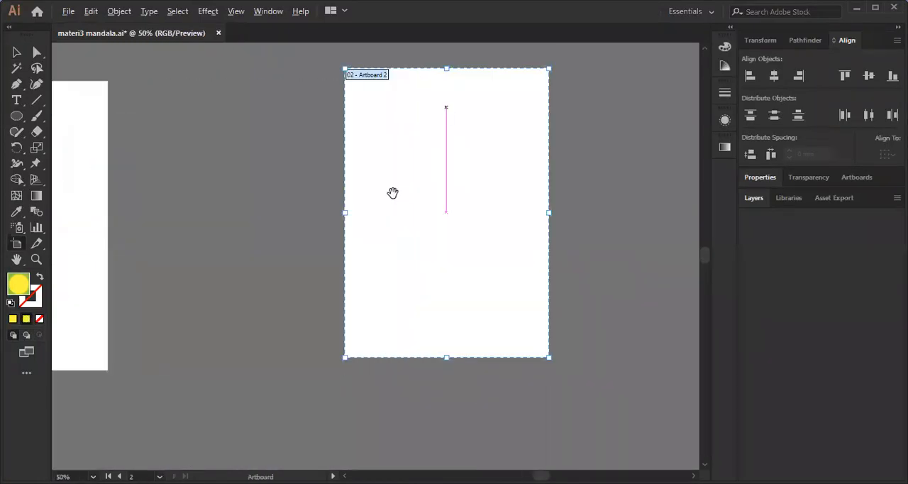
pyautogui.moveTo(446, 107); pyautogui.dragTo(397, 189)
pyautogui.scroll(1, 341, 176)
pyautogui.moveTo(341, 176); pyautogui.dragTo(350, 153)
pyautogui.click(16, 53)
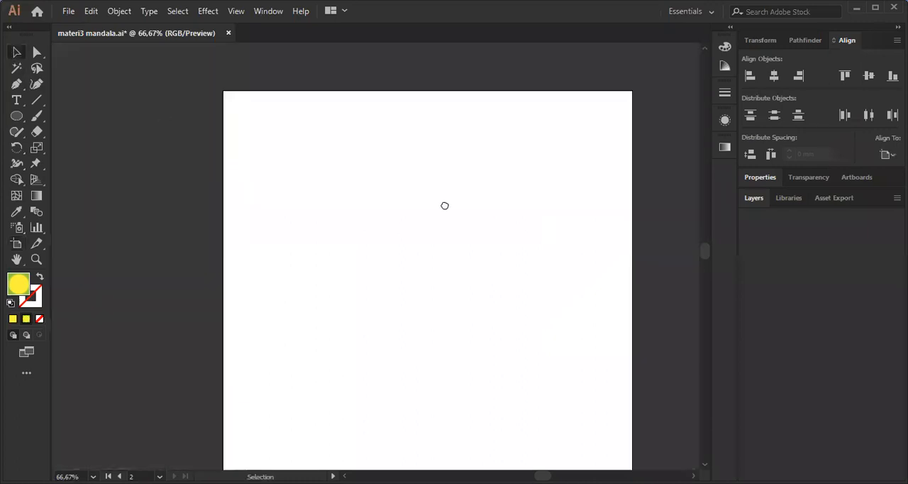
# Draw a trial hexagon at the upper-left of the second artboard with the Polygon tool and undo it.
pyautogui.moveTo(444, 205); pyautogui.dragTo(419, 197)
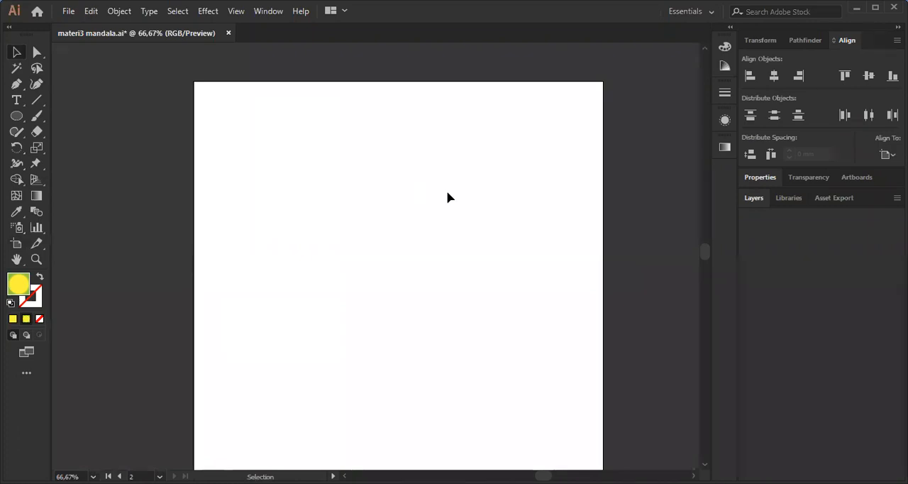
pyautogui.moveTo(446, 190); pyautogui.dragTo(453, 173)
pyautogui.moveTo(21, 122); pyautogui.dragTo(52, 111)
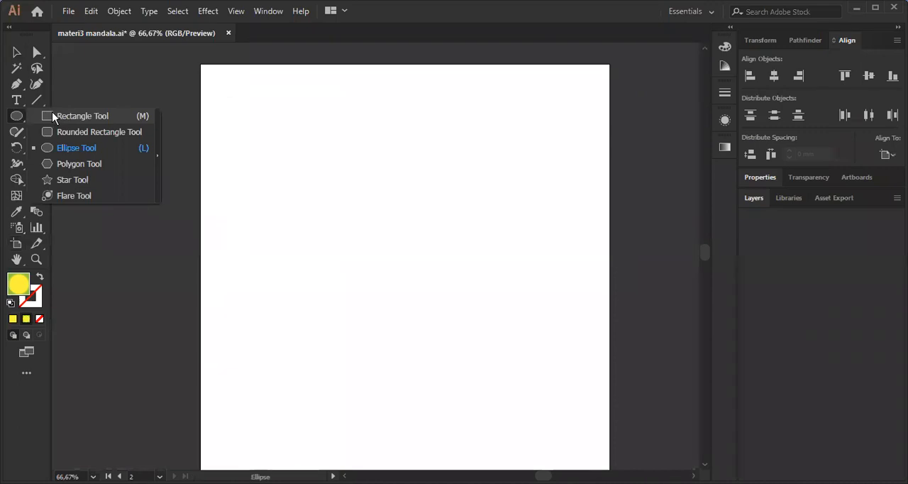
pyautogui.click(86, 157)
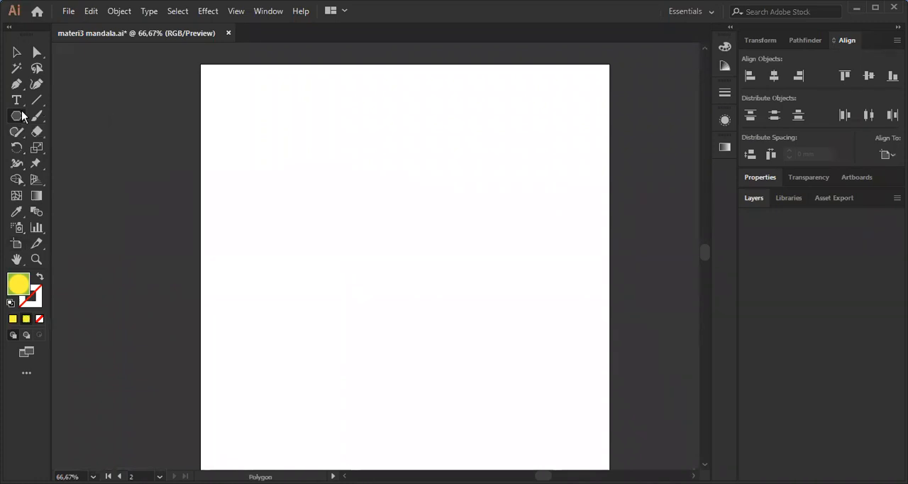
pyautogui.click(26, 116)
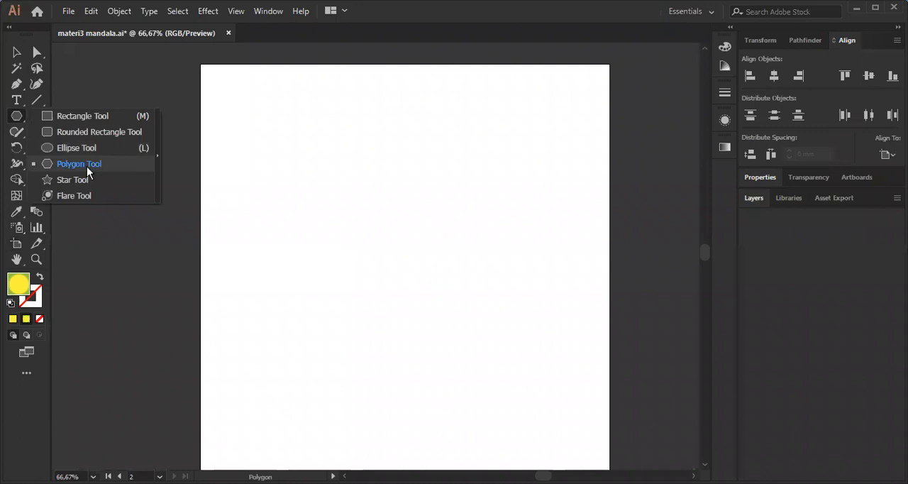
pyautogui.click(87, 166)
pyautogui.moveTo(273, 117); pyautogui.dragTo(333, 186)
pyautogui.scroll(2, 302, 132)
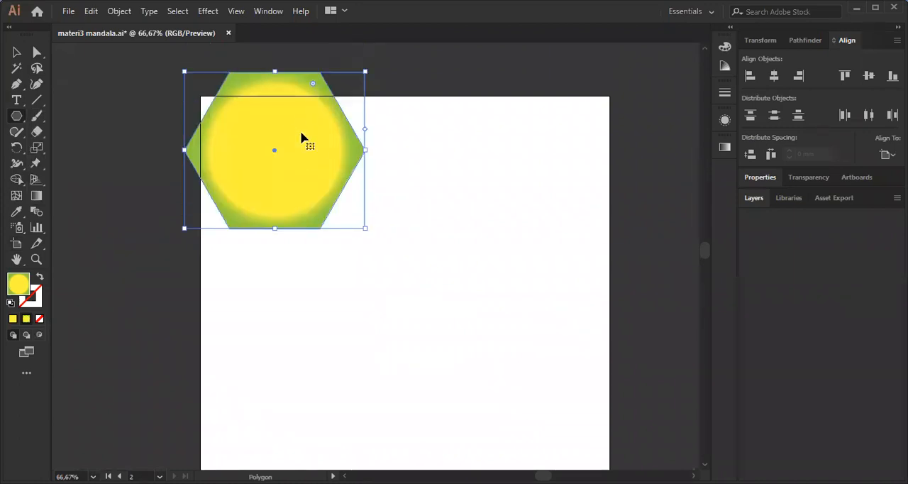
pyautogui.hotkey('ctrl', 'z')
# Create a 12-sided polygon with a radius of 46,2242 mm near the second artboard's upper-left corner.
pyautogui.moveTo(221, 213); pyautogui.dragTo(213, 192)
pyautogui.moveTo(331, 224); pyautogui.dragTo(317, 188)
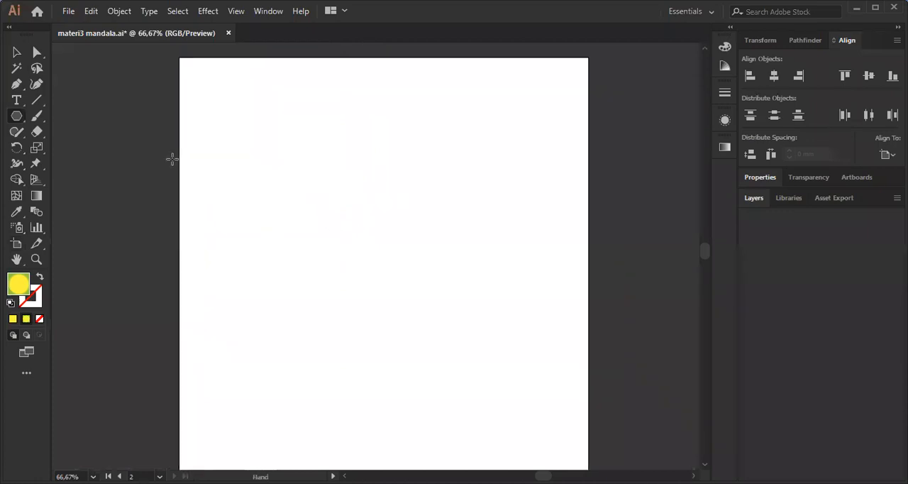
pyautogui.rightClick(18, 120)
pyautogui.click(58, 118)
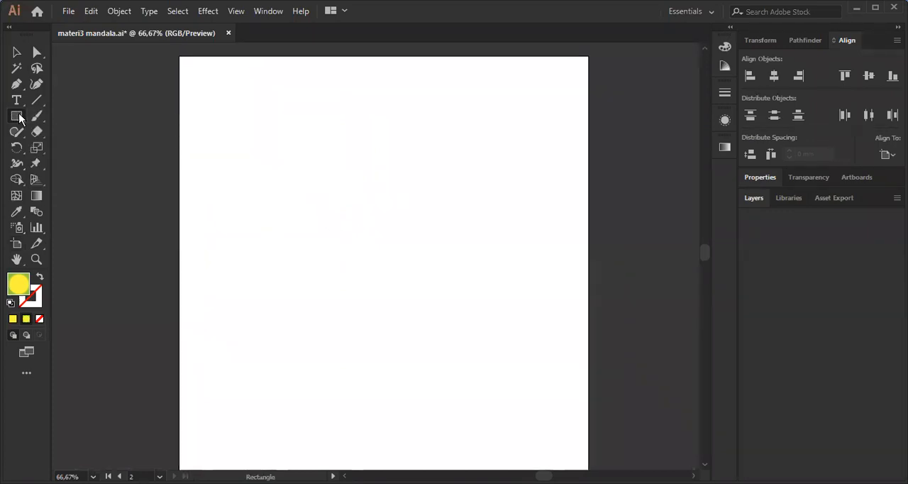
pyautogui.rightClick(17, 116)
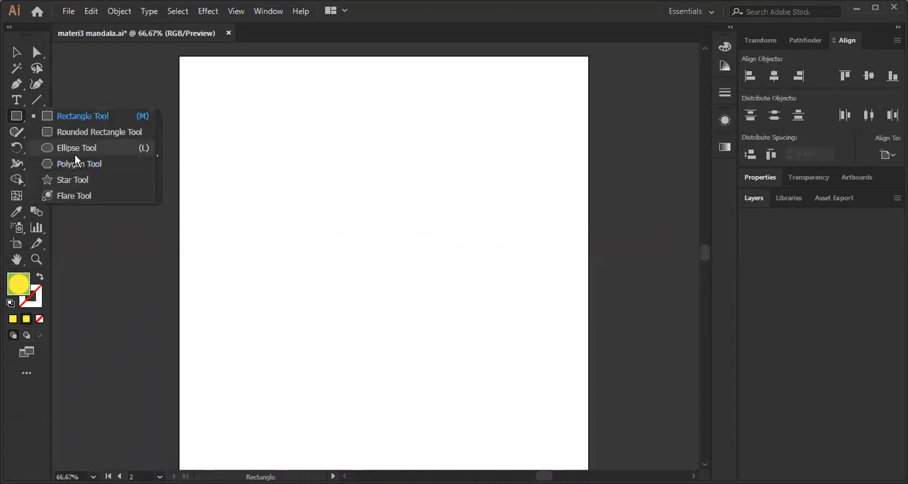
pyautogui.click(78, 164)
pyautogui.moveTo(227, 146); pyautogui.dragTo(215, 172)
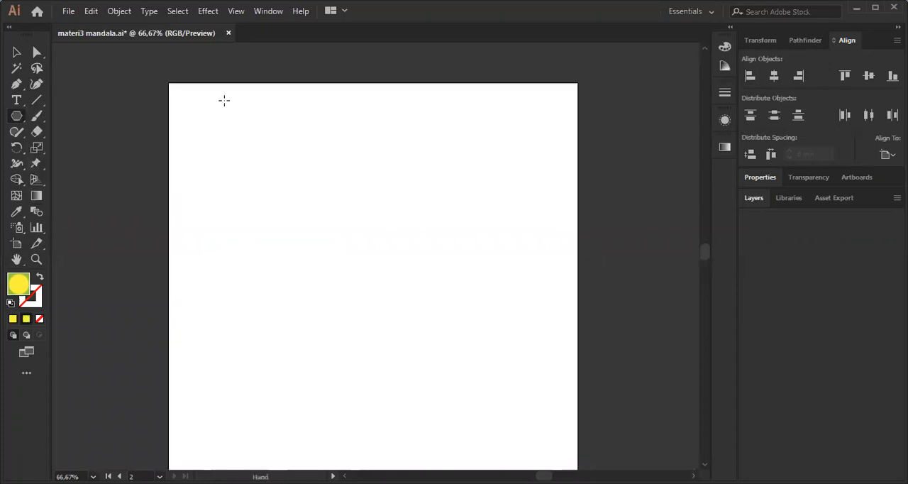
pyautogui.scroll(1, 225, 100)
pyautogui.moveTo(221, 131); pyautogui.dragTo(180, 140)
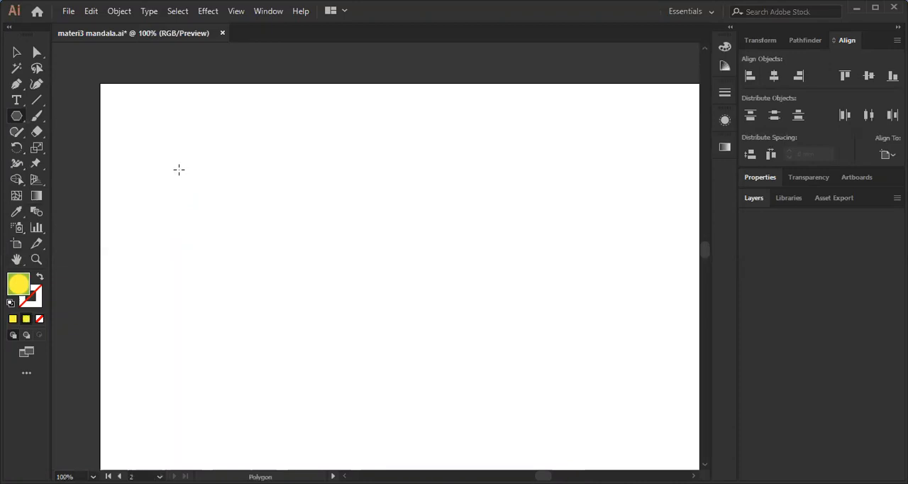
pyautogui.click(179, 168)
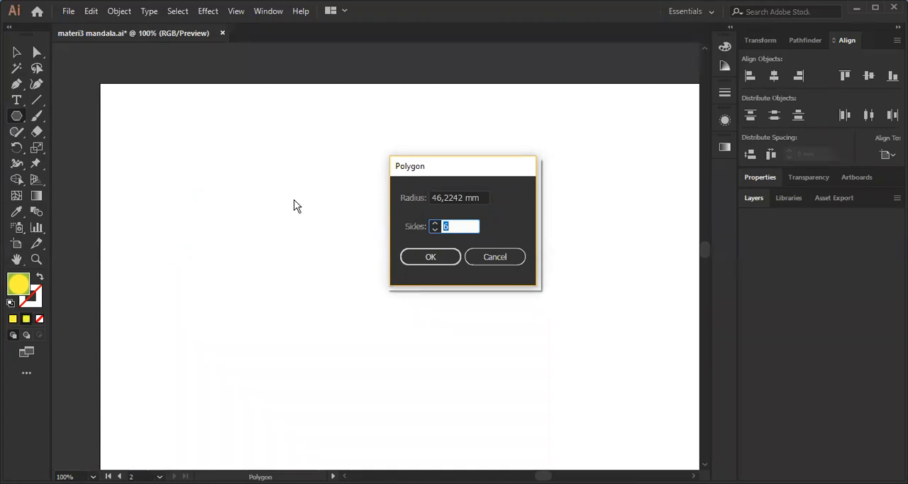
pyautogui.moveTo(476, 169); pyautogui.dragTo(462, 155)
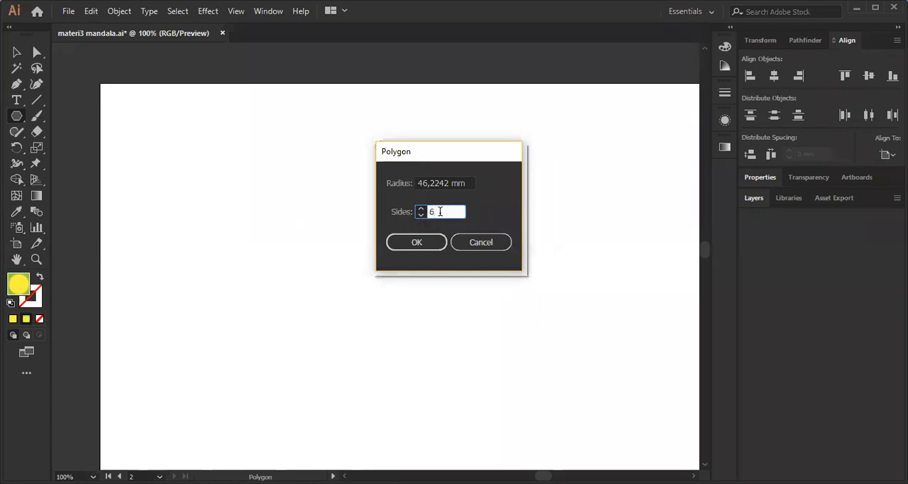
pyautogui.click(420, 209)
pyautogui.click(421, 209)
pyautogui.click(422, 209)
pyautogui.click(420, 209)
pyautogui.click(421, 208)
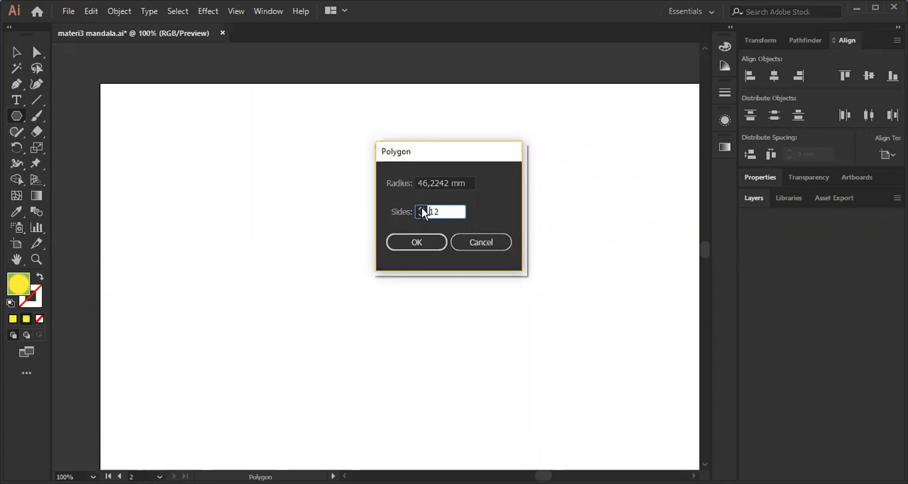
pyautogui.click(439, 244)
pyautogui.moveTo(367, 207); pyautogui.dragTo(438, 228)
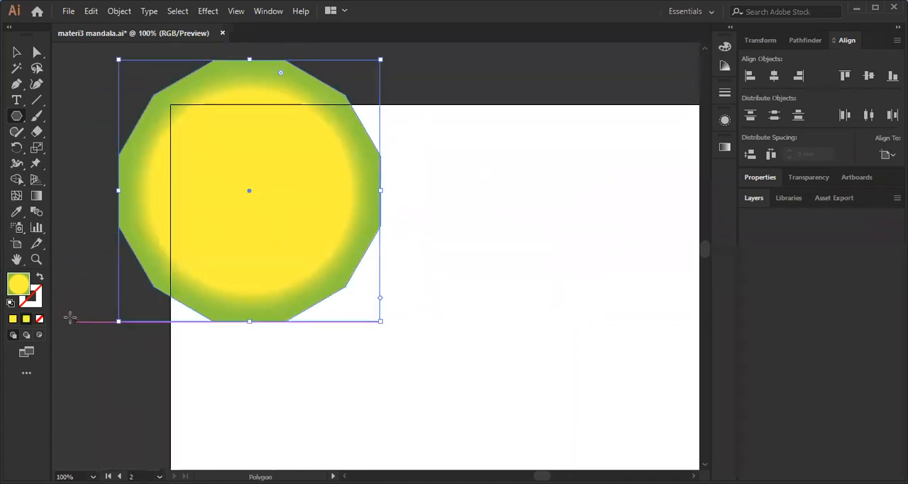
# Replace the polygon's gradient fill with solid black and swap it to the stroke, leaving no fill.
pyautogui.doubleClick(19, 287)
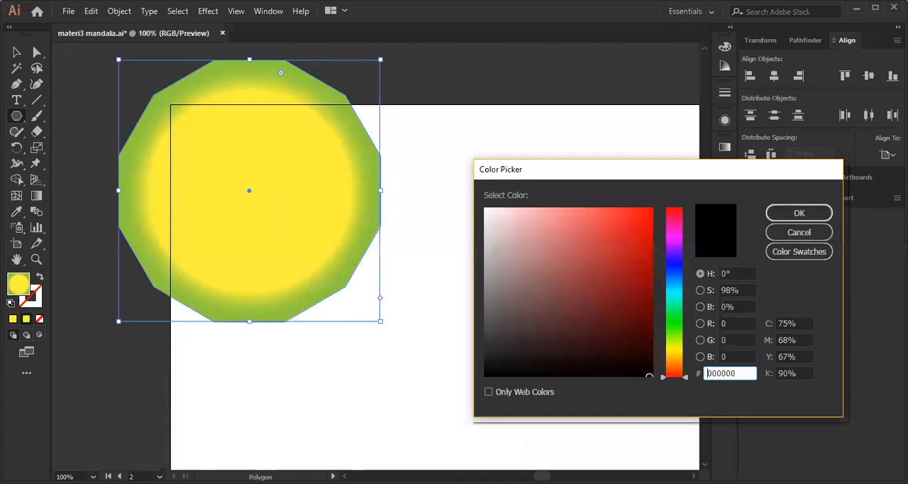
pyautogui.click(800, 215)
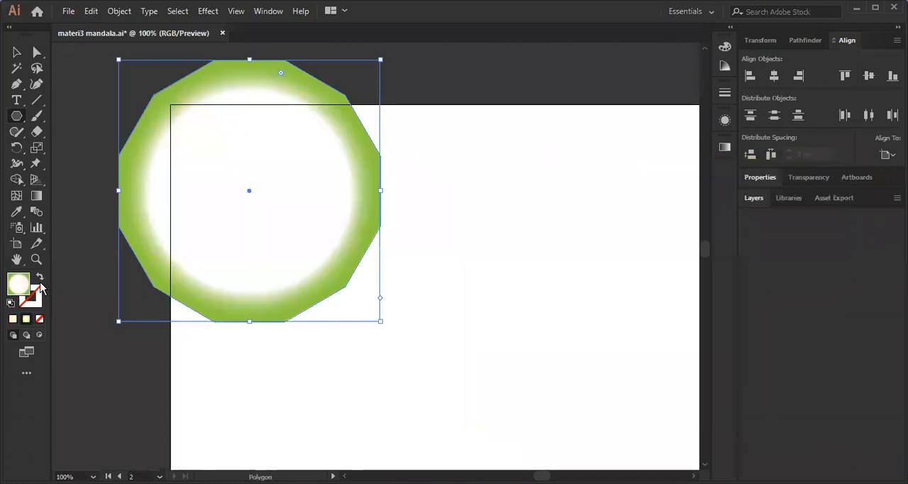
pyautogui.doubleClick(13, 319)
pyautogui.click(795, 215)
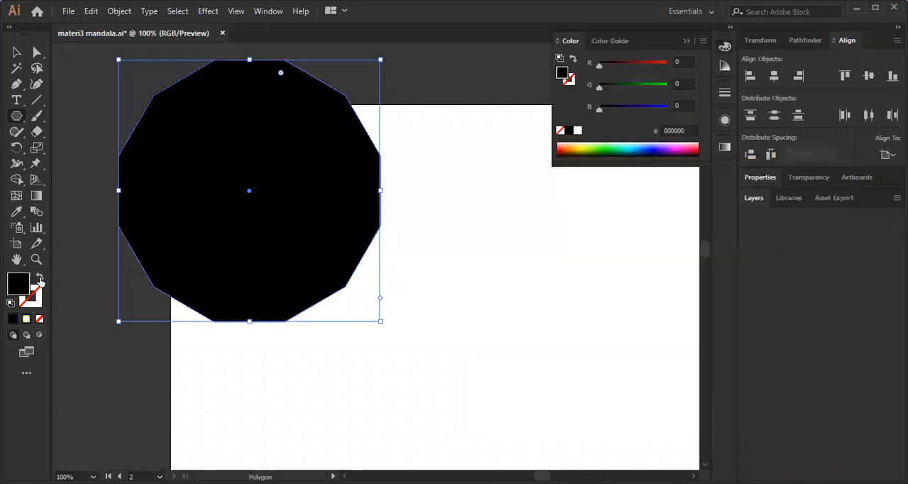
pyautogui.hotkey('shift', 'x')
pyautogui.click(686, 41)
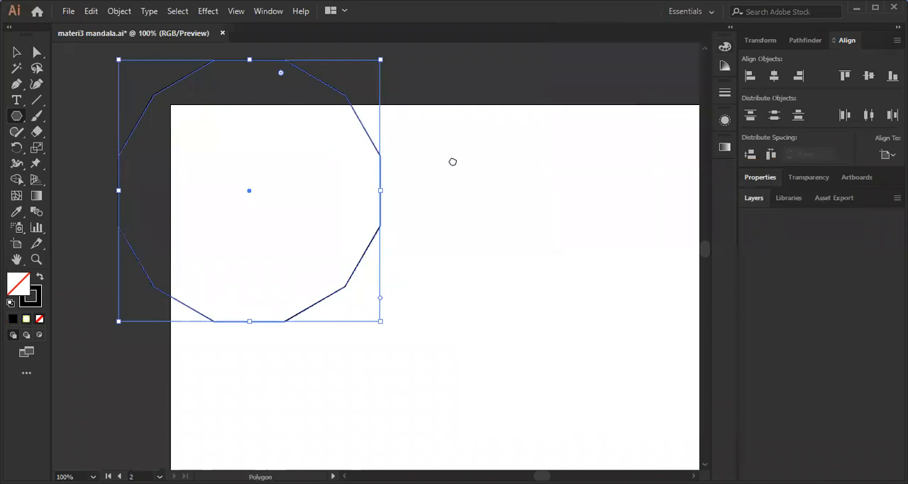
# Move the outlined polygon fully inside the second artboard and deselect it.
pyautogui.moveTo(452, 161); pyautogui.dragTo(417, 168)
pyautogui.press('v')
pyautogui.moveTo(328, 136); pyautogui.dragTo(444, 200)
pyautogui.press('space')
pyautogui.click(216, 213)
pyautogui.press('space')
pyautogui.moveTo(461, 160); pyautogui.dragTo(385, 154)
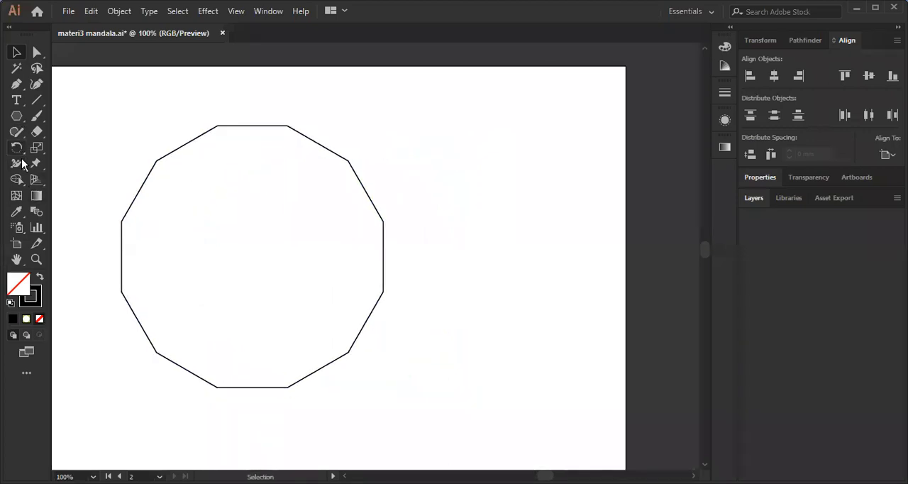
# Draw a smaller 12-sided polygon about 66 mm wide below the first one.
pyautogui.moveTo(18, 121); pyautogui.dragTo(70, 164)
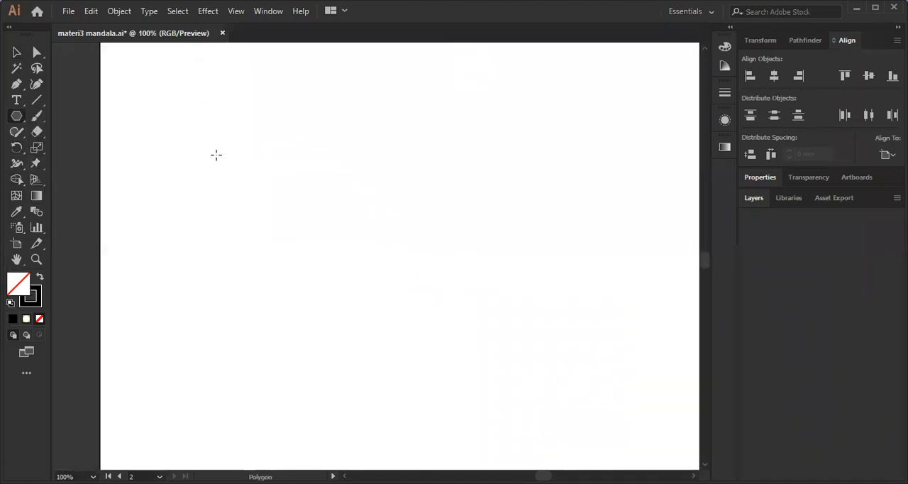
pyautogui.moveTo(216, 155); pyautogui.dragTo(294, 226)
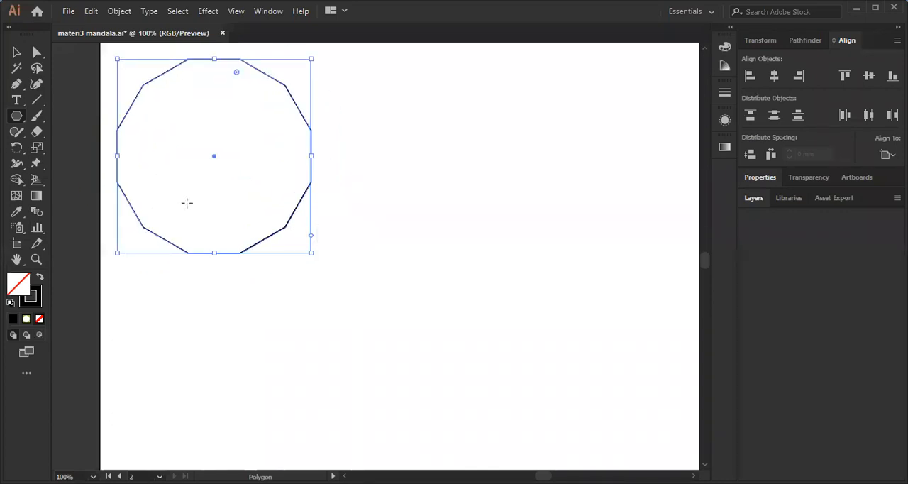
pyautogui.hotkey('ctrl', '=')
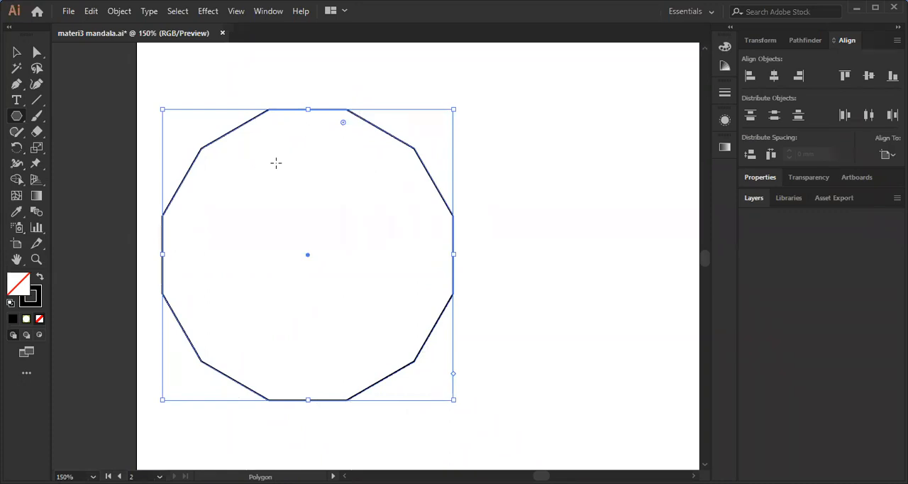
# Show the transform and polygon properties of the smaller polygon.
pyautogui.click(761, 40)
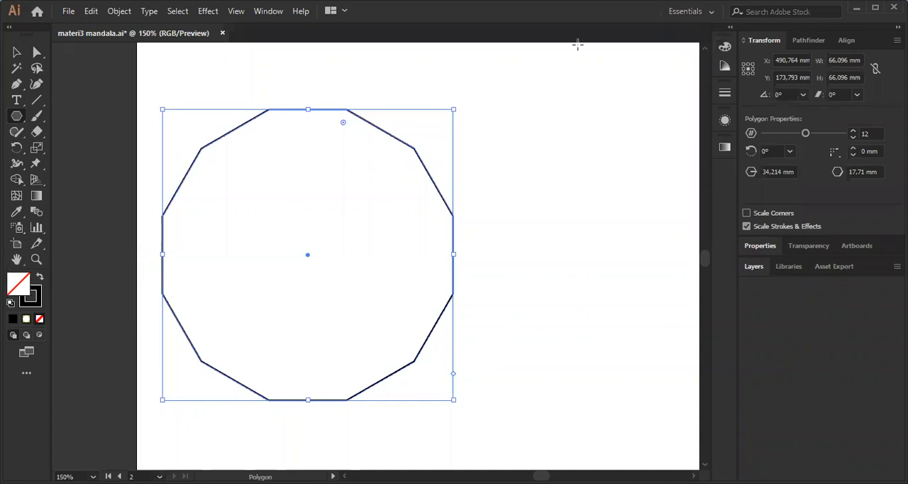
pyautogui.click(268, 11)
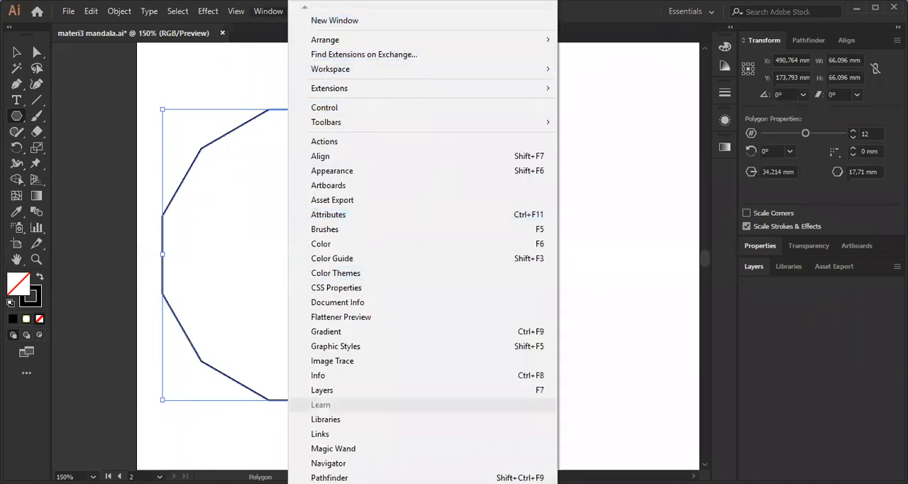
pyautogui.click(637, 13)
pyautogui.press('space')
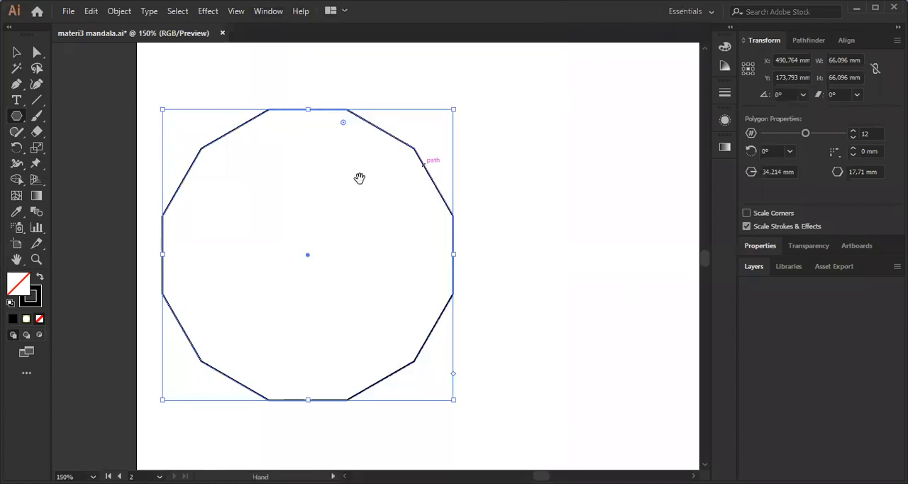
pyautogui.moveTo(360, 178); pyautogui.dragTo(435, 156)
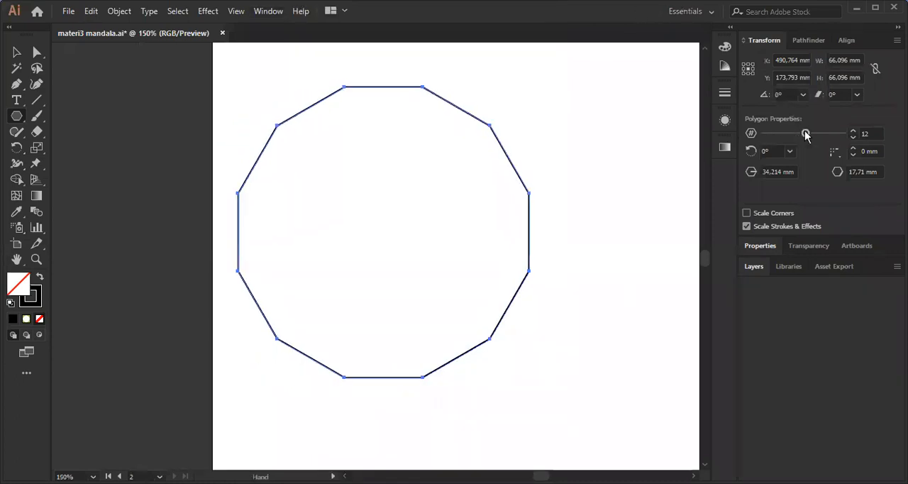
# Try other side counts for the smaller polygon and set it back to 12 sides.
pyautogui.moveTo(812, 137)
pyautogui.mouseDown()
pyautogui.moveTo(820, 132)
pyautogui.moveTo(811, 132)
pyautogui.mouseUp()
pyautogui.click(853, 139)
pyautogui.click(852, 139)
pyautogui.click(853, 133)
pyautogui.click(853, 133)
pyautogui.click(852, 139)
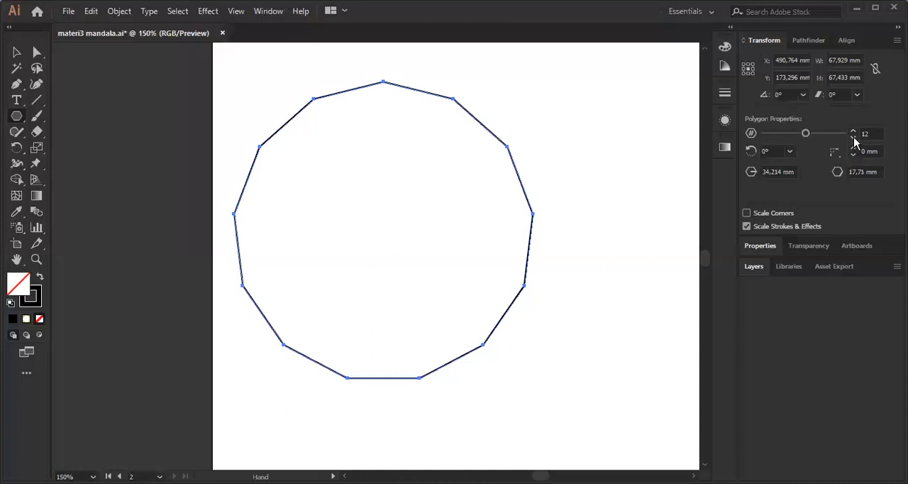
pyautogui.moveTo(505, 192)
pyautogui.mouseDown()
pyautogui.moveTo(468, 197)
pyautogui.moveTo(492, 204)
pyautogui.mouseUp()
pyautogui.press('v')
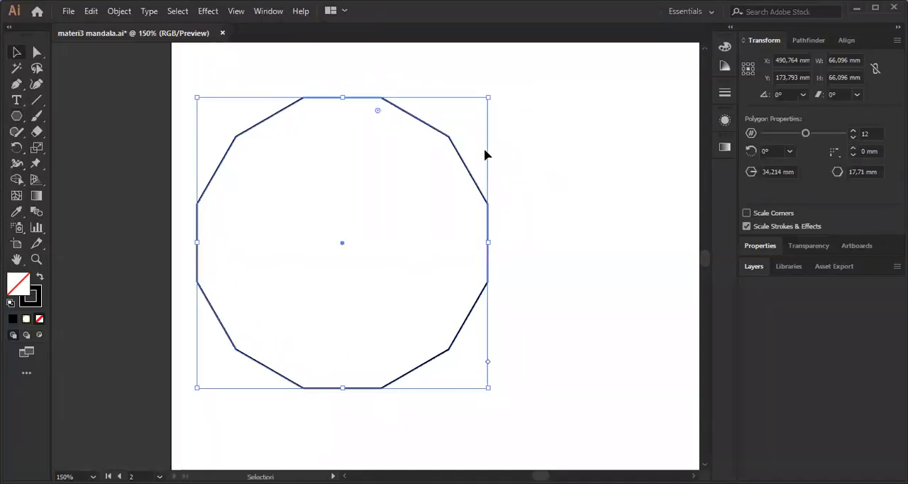
pyautogui.scroll(-3, 528, 199)
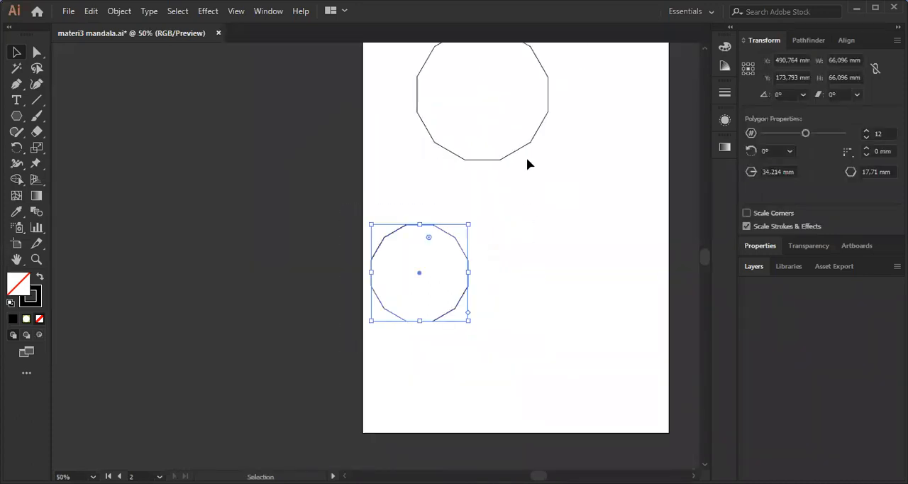
# Delete the smaller 12-sided polygon from the second artboard.
pyautogui.press('Delete')
pyautogui.scroll(2, 534, 162)
pyautogui.scroll(2, 532, 128)
pyautogui.hscroll(2, 423, 91)
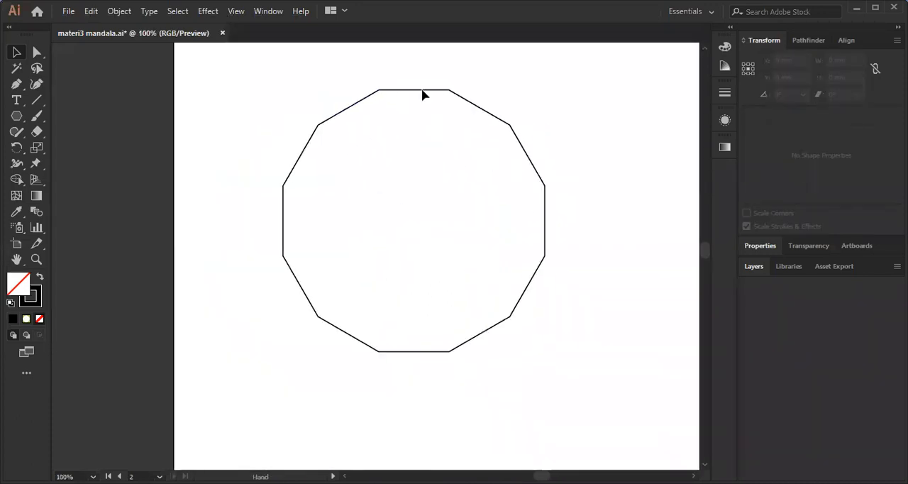
# Increase the remaining polygon's stroke weight by one increment and deselect it.
pyautogui.click(498, 113)
pyautogui.click(724, 92)
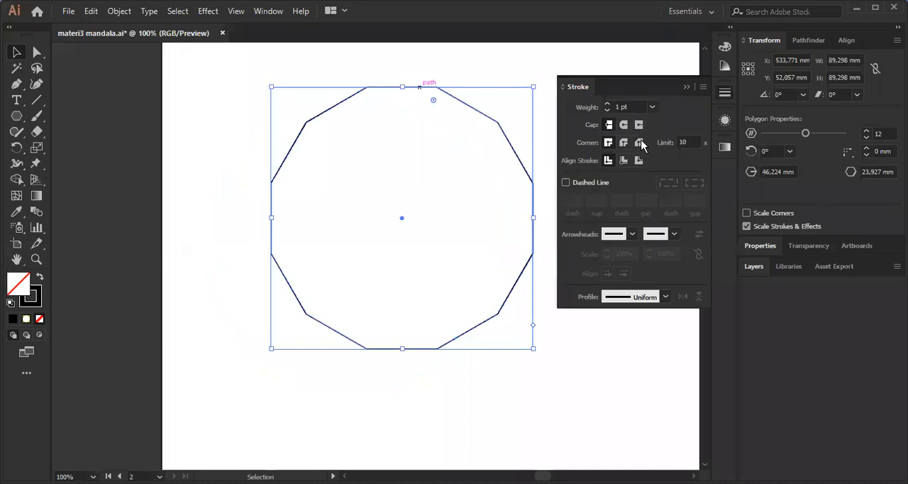
pyautogui.click(607, 103)
pyautogui.click(685, 87)
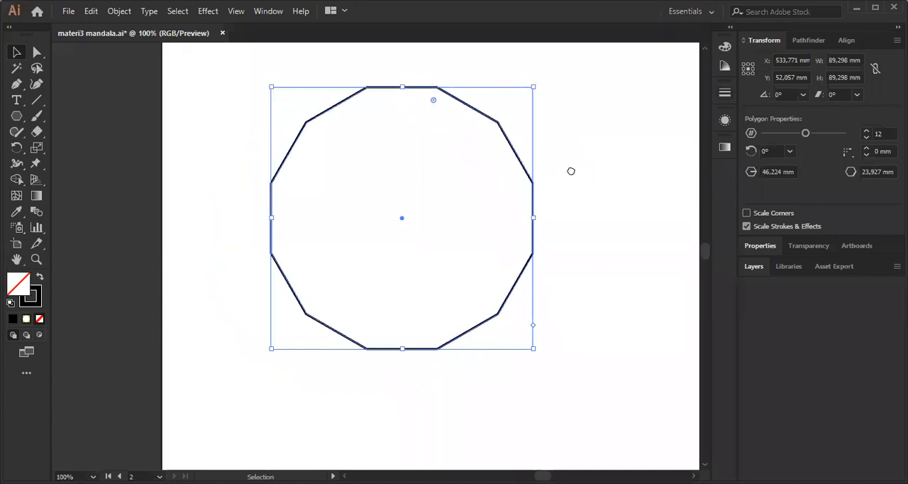
pyautogui.click(572, 171)
pyautogui.moveTo(412, 121); pyautogui.dragTo(397, 145)
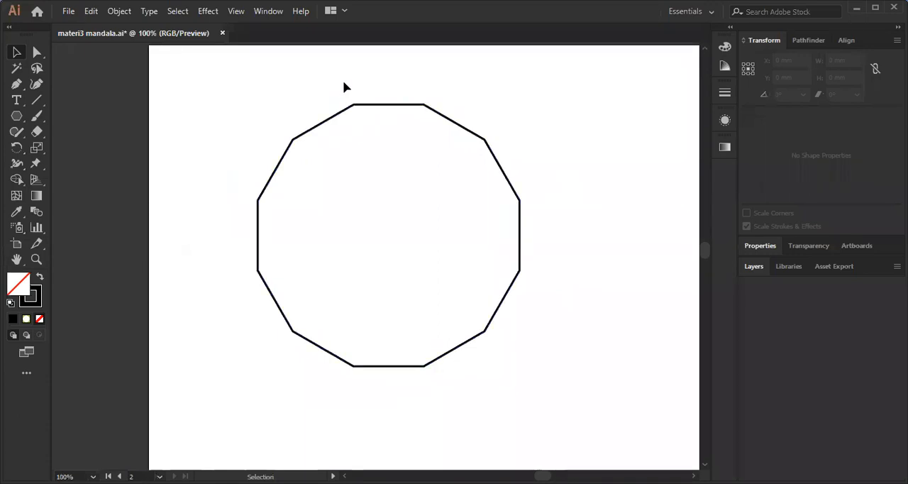
# Draw a straight line about 92 mm long from the left end of the polygon's top edge to the opposite vertex on its bottom edge.
pyautogui.scroll(1, 363, 92)
pyautogui.moveTo(439, 183); pyautogui.dragTo(406, 143)
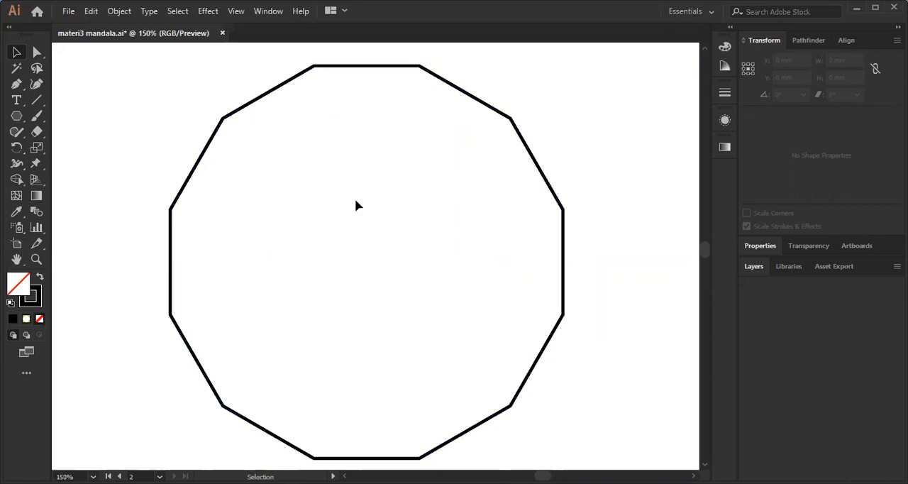
pyautogui.moveTo(38, 103); pyautogui.dragTo(101, 101)
pyautogui.click(101, 101)
pyautogui.scroll(4, 314, 68)
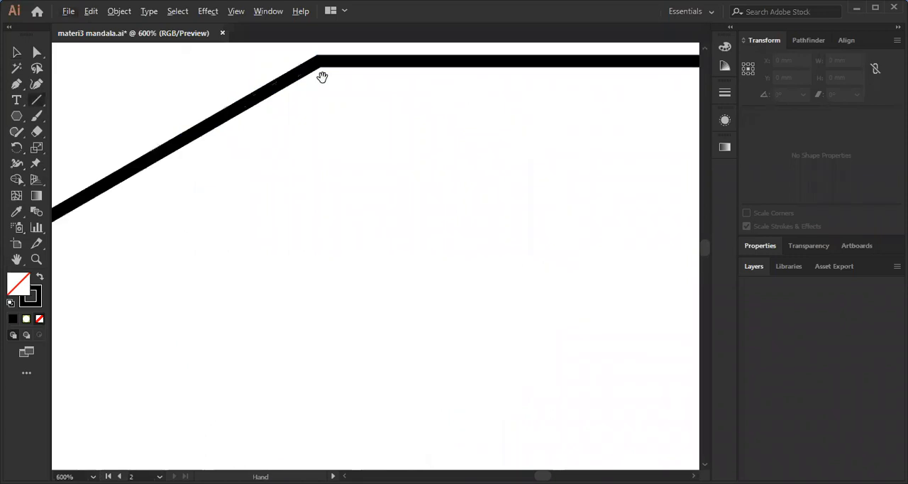
pyautogui.moveTo(319, 61); pyautogui.dragTo(308, 110)
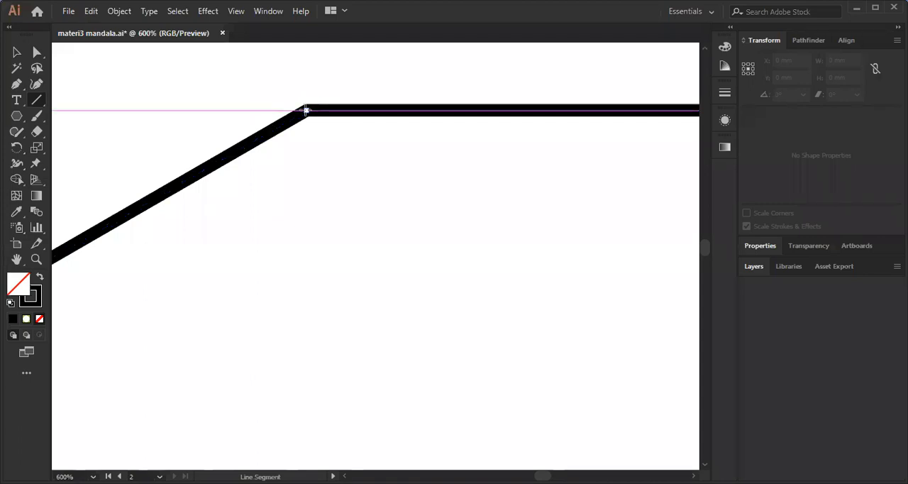
pyautogui.scroll(1, 307, 111)
pyautogui.scroll(1, 307, 112)
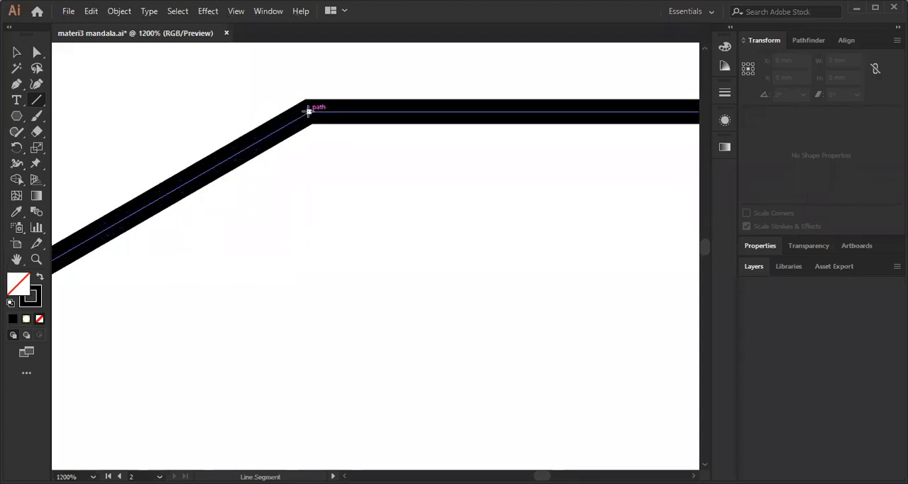
pyautogui.scroll(-6, 314, 116)
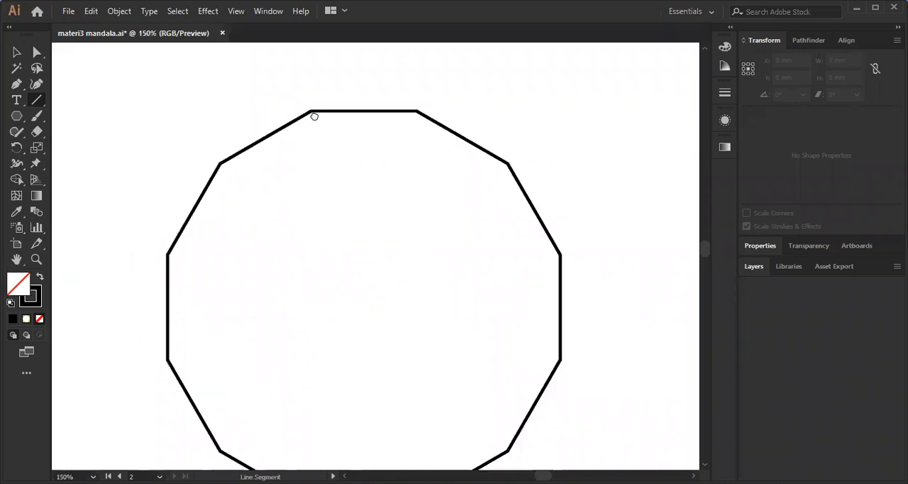
pyautogui.moveTo(291, 74); pyautogui.dragTo(374, 288)
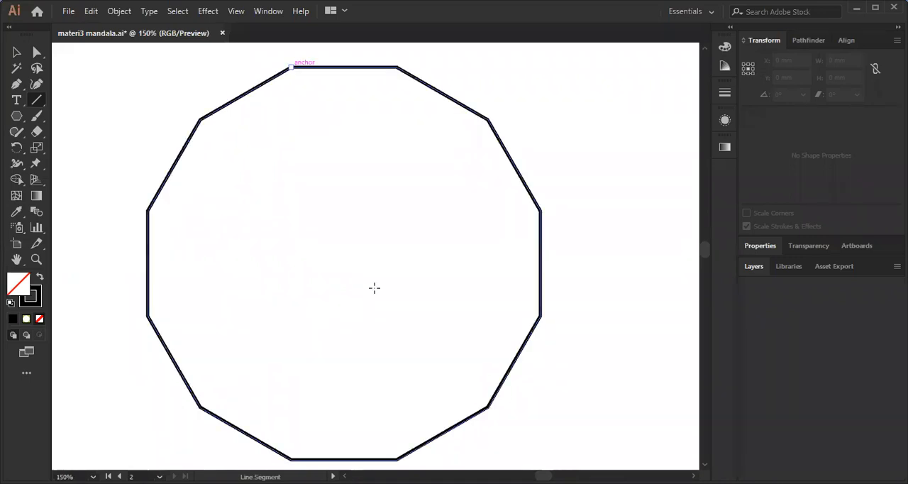
pyautogui.moveTo(387, 445); pyautogui.dragTo(392, 454)
pyautogui.moveTo(395, 457); pyautogui.dragTo(395, 459)
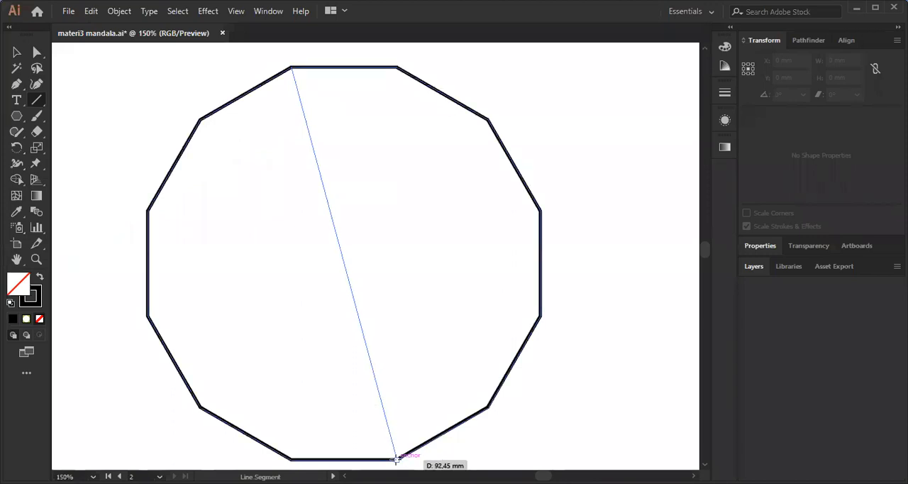
pyautogui.moveTo(376, 401); pyautogui.dragTo(396, 459)
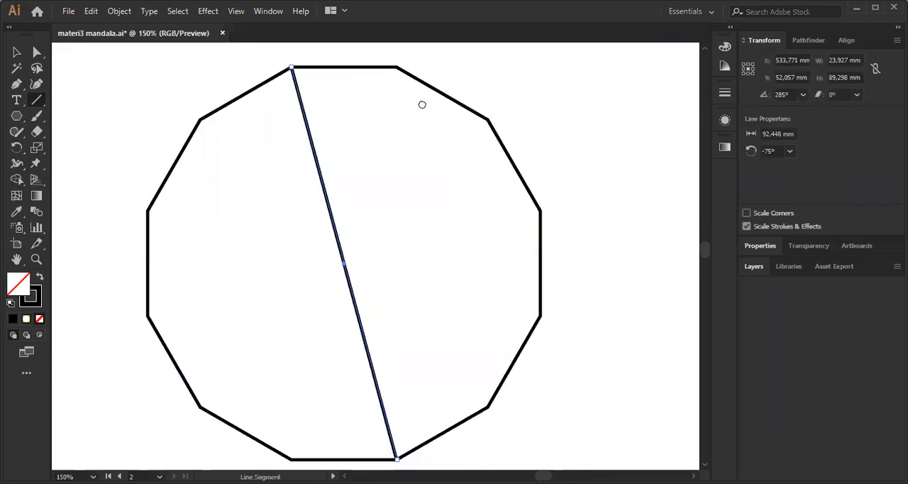
# Draw a second diagonal from the right end of the polygon's top edge to the opposite bottom vertex, crossing the first line at the centre.
pyautogui.moveTo(398, 112); pyautogui.dragTo(423, 105)
pyautogui.moveTo(423, 59); pyautogui.dragTo(320, 449)
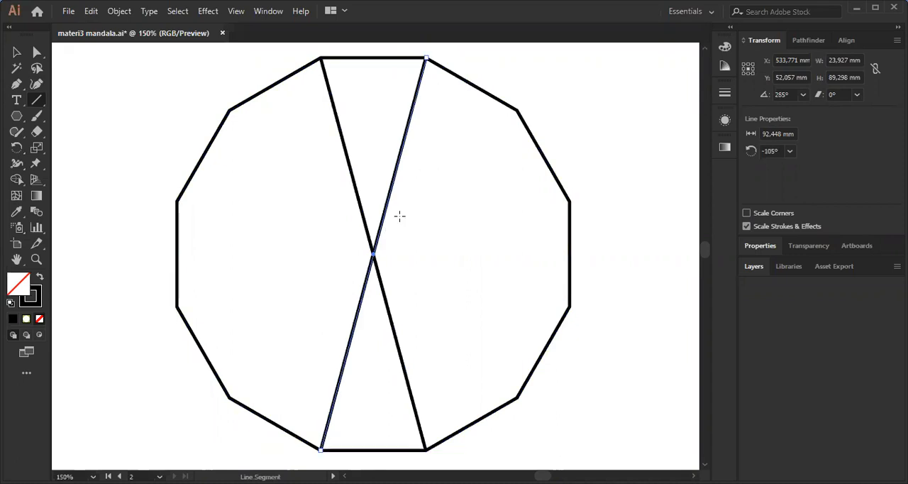
pyautogui.scroll(5, 383, 277)
pyautogui.press('v')
pyautogui.moveTo(195, 105); pyautogui.dragTo(534, 283)
pyautogui.scroll(-5, 522, 213)
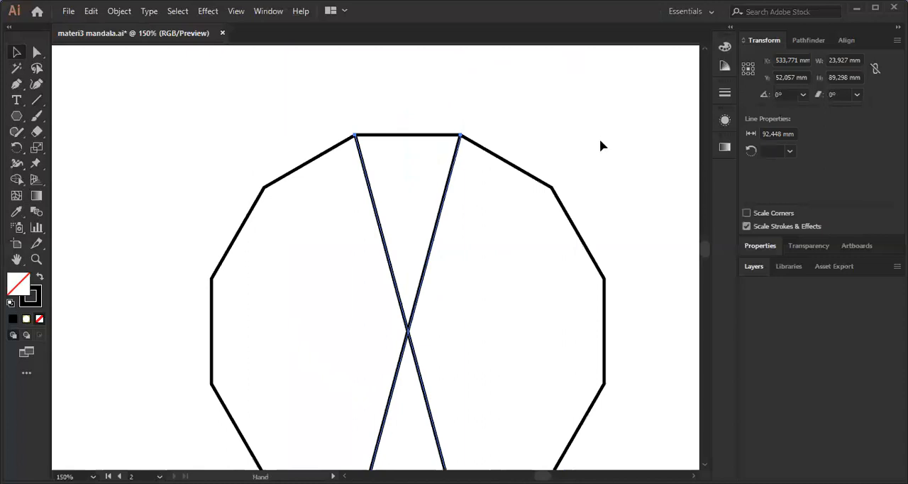
pyautogui.moveTo(432, 203); pyautogui.dragTo(450, 220)
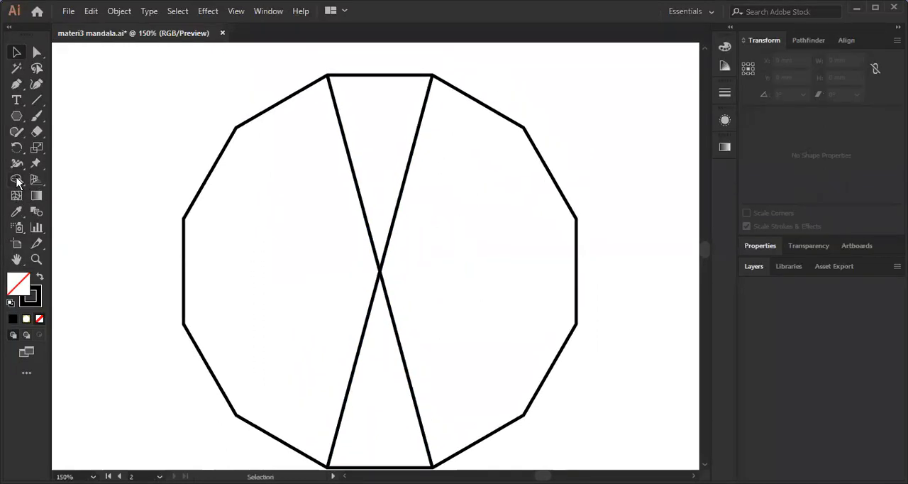
# Select the polygon with both diagonals and activate the Shape Builder tool for them.
pyautogui.moveTo(17, 181); pyautogui.dragTo(96, 184)
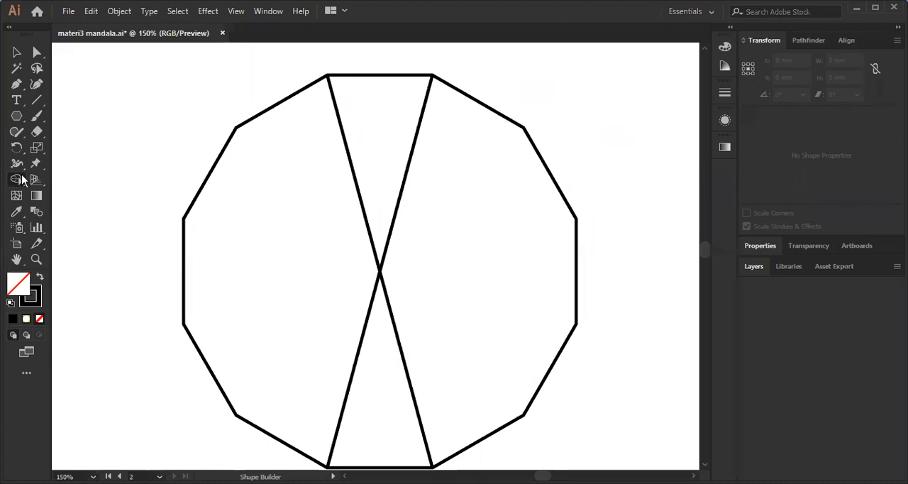
pyautogui.moveTo(19, 180); pyautogui.dragTo(71, 183)
pyautogui.scroll(-1, 298, 171)
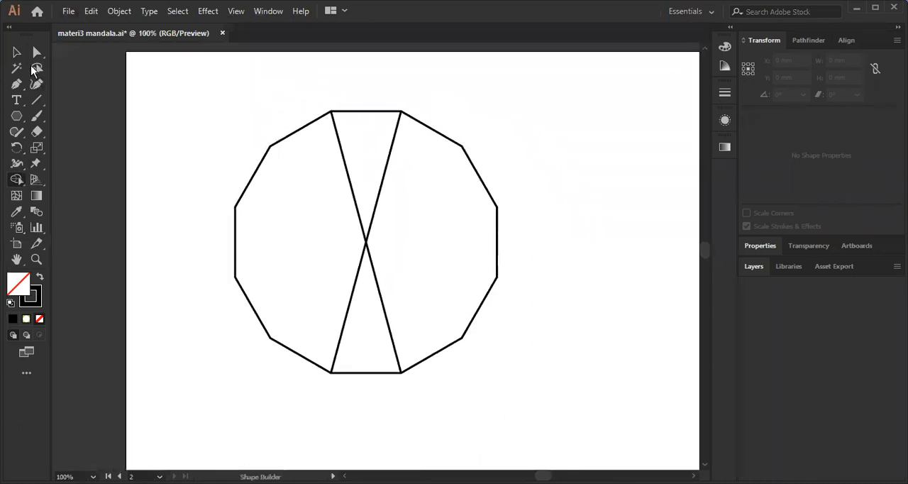
pyautogui.click(16, 52)
pyautogui.moveTo(175, 79); pyautogui.dragTo(536, 408)
pyautogui.hotkey('ctrl', '=')
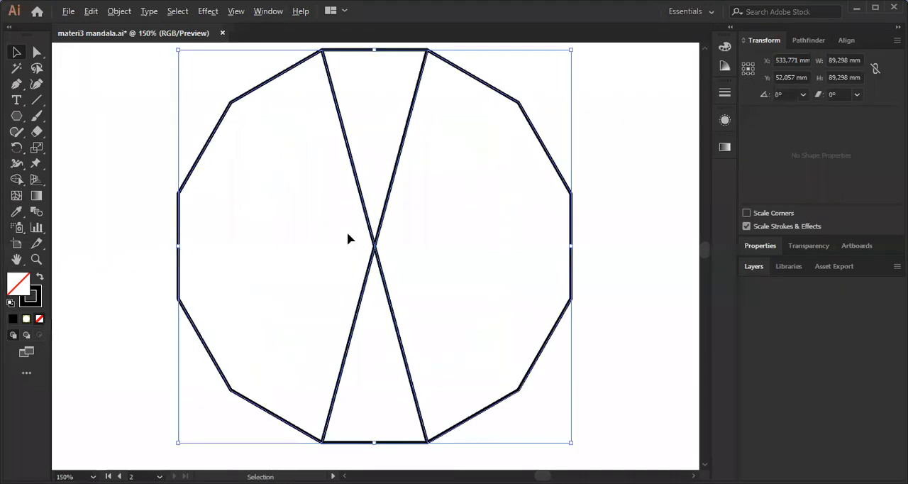
pyautogui.scroll(1, 395, 178)
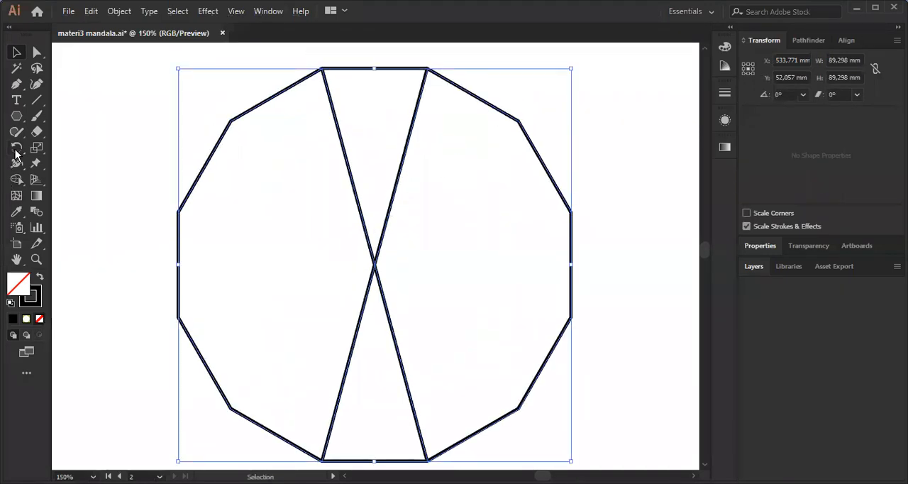
pyautogui.click(17, 180)
pyautogui.moveTo(19, 183); pyautogui.dragTo(58, 181)
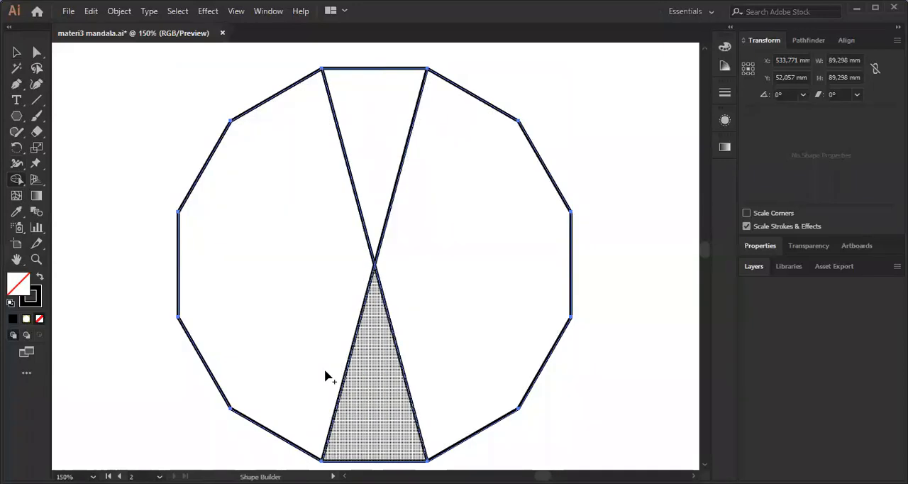
# Remove the large left and right regions of the polygon with Shape Builder.
pyautogui.scroll(4, 306, 213)
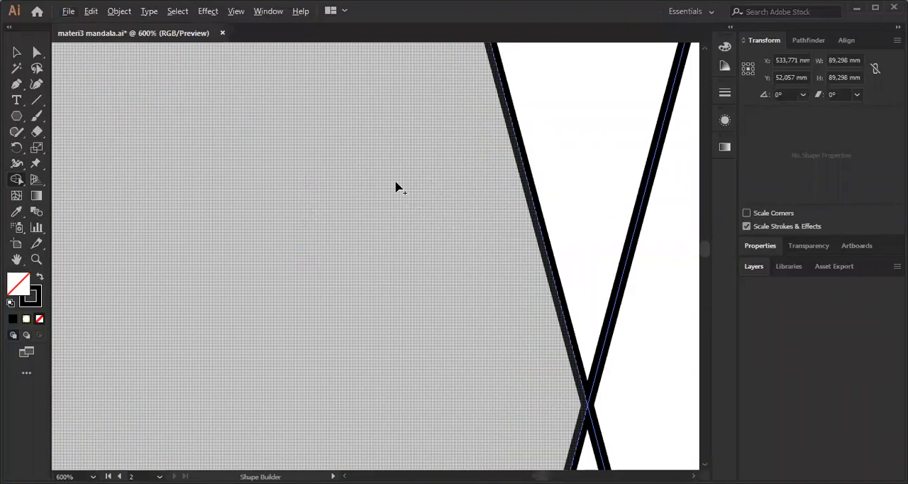
pyautogui.scroll(-4, 385, 196)
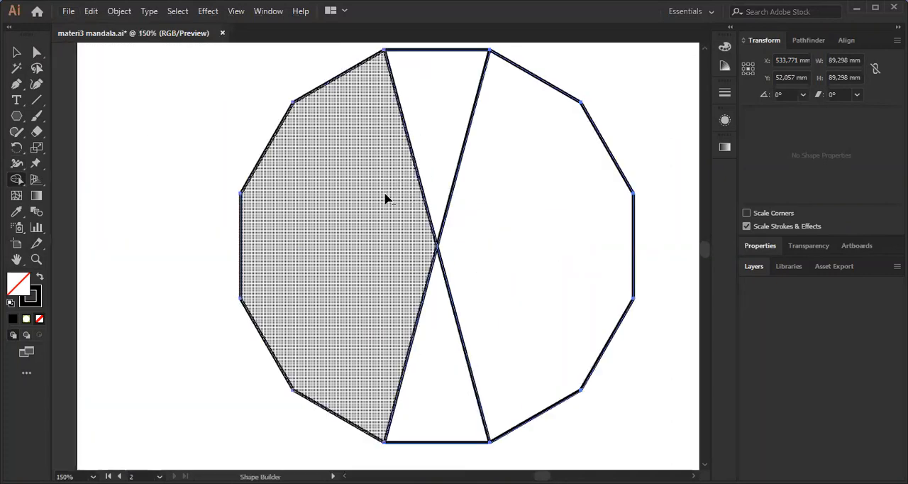
pyautogui.scroll(2, 370, 188)
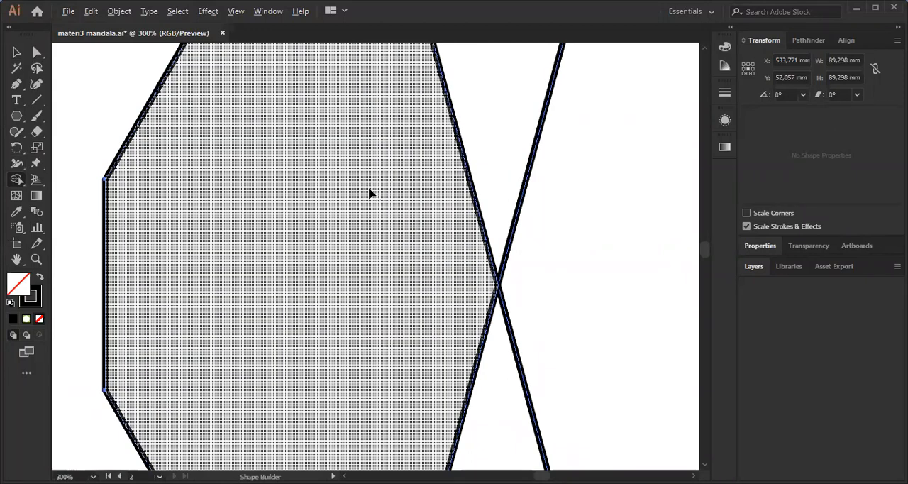
pyautogui.scroll(-3, 367, 195)
pyautogui.moveTo(365, 209); pyautogui.dragTo(358, 225)
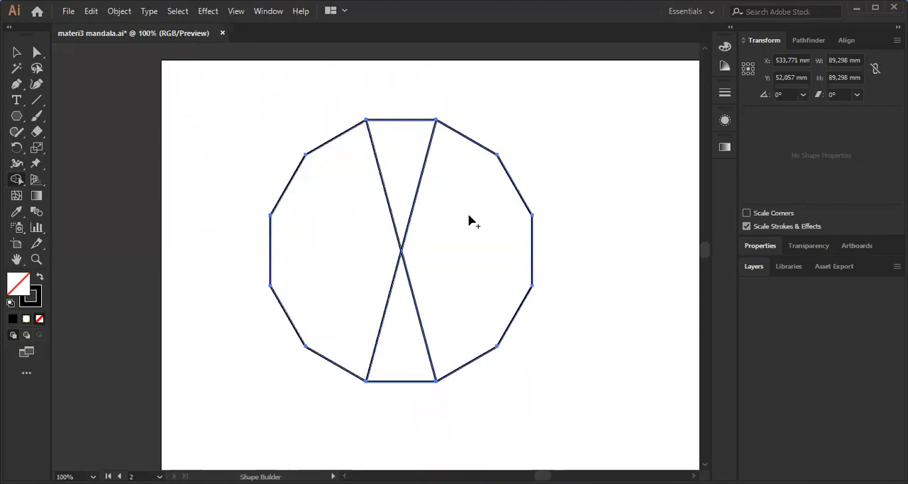
pyautogui.keyDown('alt'); pyautogui.click(322, 210); pyautogui.keyUp('alt')
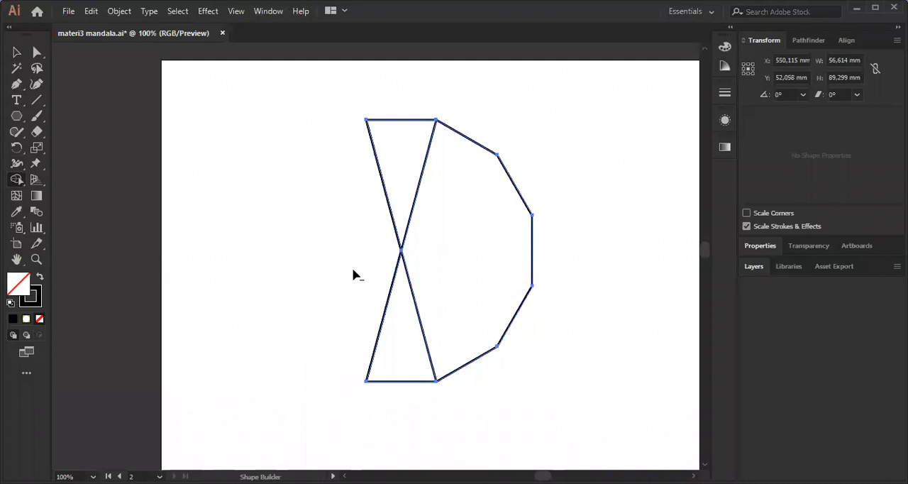
pyautogui.keyDown('alt'); pyautogui.click(445, 203); pyautogui.keyUp('alt')
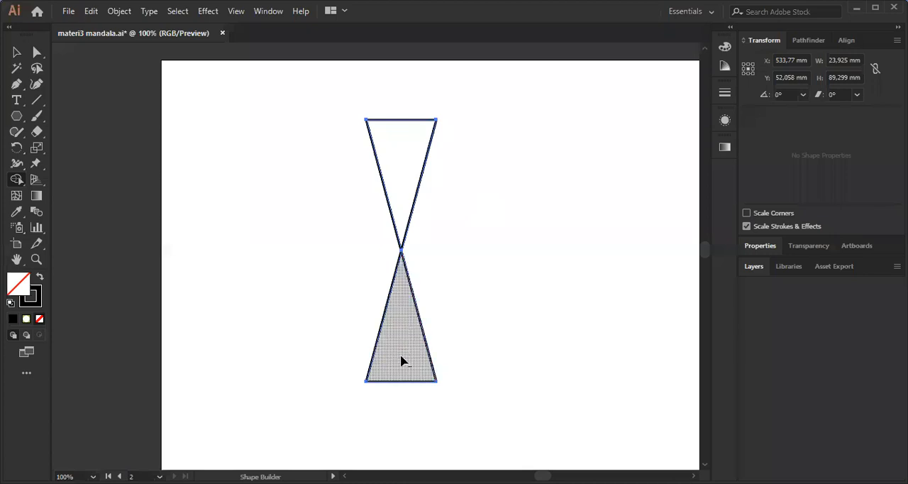
# Remove the lower triangle and its two leftover line segments with Shape Builder, keeping only the upper wedge.
pyautogui.keyDown('alt'); pyautogui.click(402, 319); pyautogui.keyUp('alt')
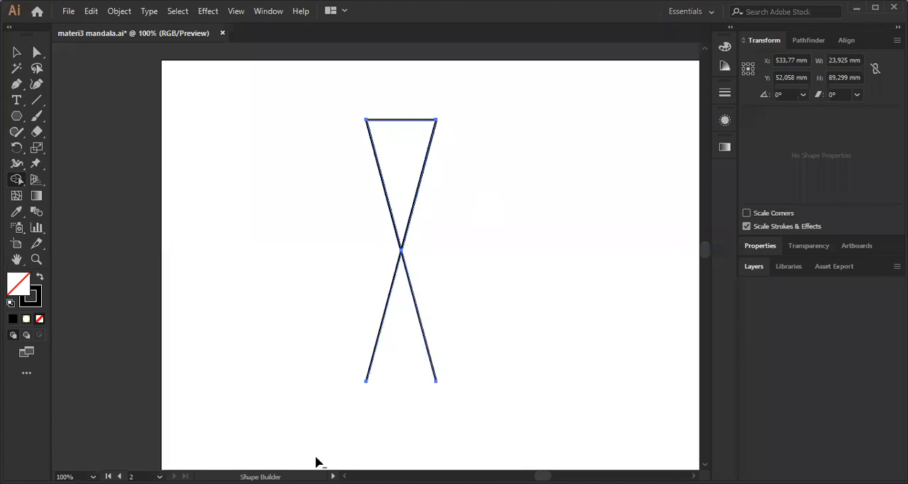
pyautogui.keyDown('alt'); pyautogui.scroll(3, 409, 398); pyautogui.keyUp('alt')
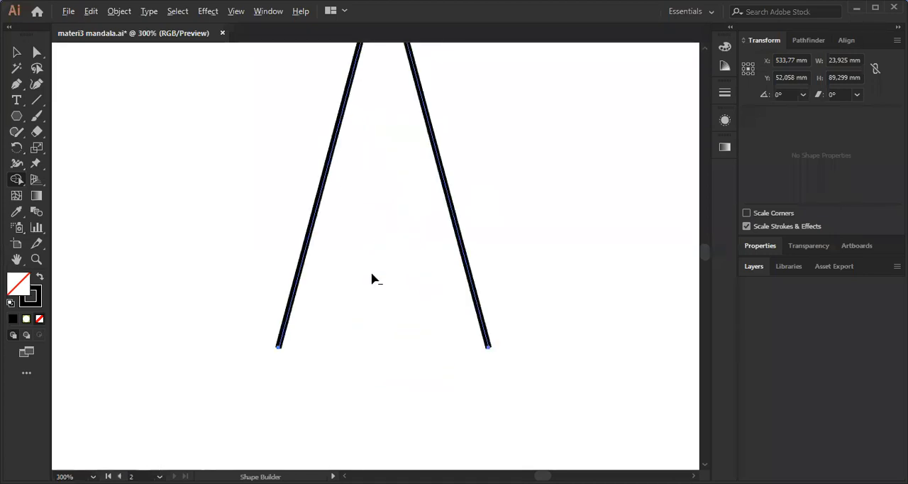
pyautogui.keyDown('alt'); pyautogui.click(325, 189); pyautogui.keyUp('alt')
pyautogui.keyDown('alt'); pyautogui.scroll(-2, 364, 195); pyautogui.keyUp('alt')
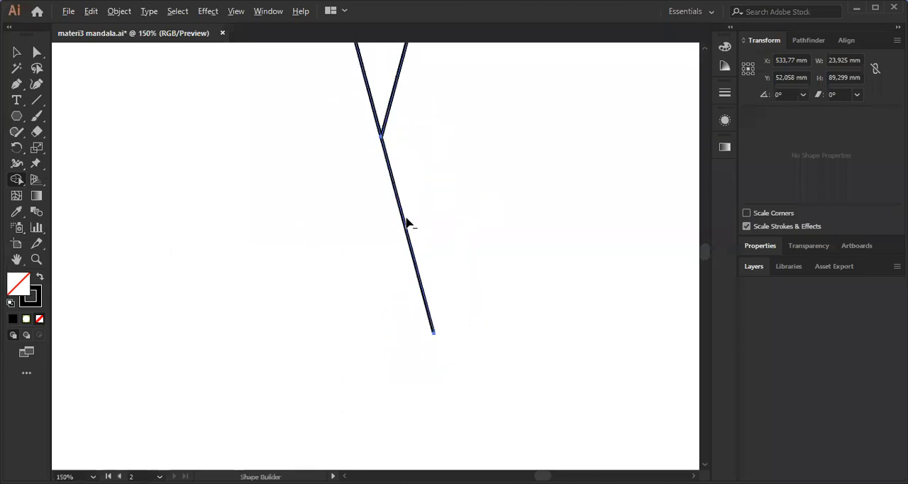
pyautogui.keyDown('alt'); pyautogui.click(392, 176); pyautogui.keyUp('alt')
pyautogui.moveTo(425, 150); pyautogui.dragTo(410, 205)
pyautogui.press('v')
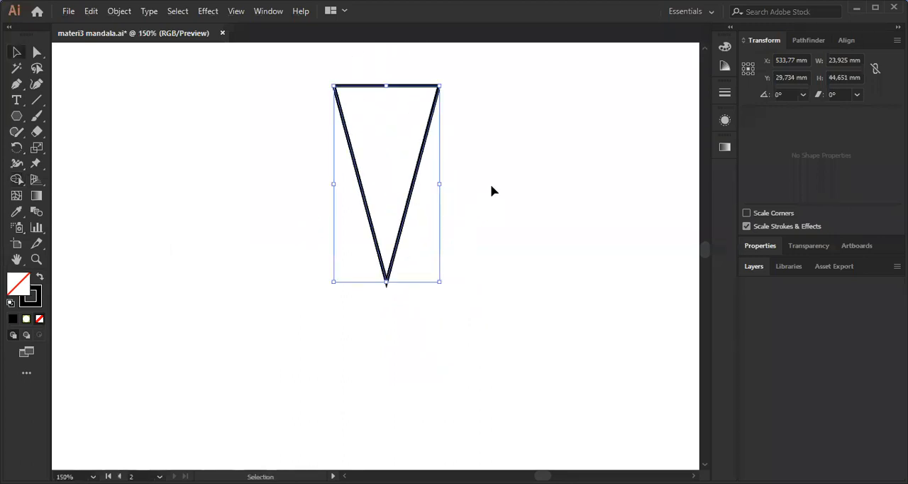
# Try moving individual side lines of the wedge away from it and undo each move.
pyautogui.click(411, 155)
pyautogui.moveTo(424, 144); pyautogui.dragTo(461, 156)
pyautogui.hotkey('ctrl', 'z')
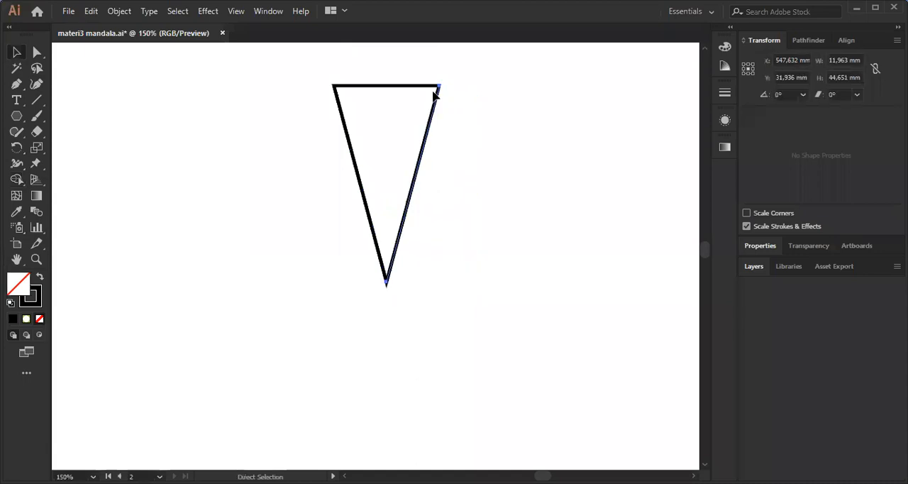
pyautogui.keyDown('alt'); pyautogui.scroll(1, 436, 92); pyautogui.keyUp('alt')
pyautogui.moveTo(437, 118); pyautogui.dragTo(441, 141)
pyautogui.click(441, 141)
pyautogui.keyDown('alt'); pyautogui.scroll(1, 441, 141); pyautogui.keyUp('alt')
pyautogui.keyDown('alt'); pyautogui.scroll(-1, 441, 139); pyautogui.keyUp('alt')
pyautogui.moveTo(445, 177); pyautogui.dragTo(458, 159)
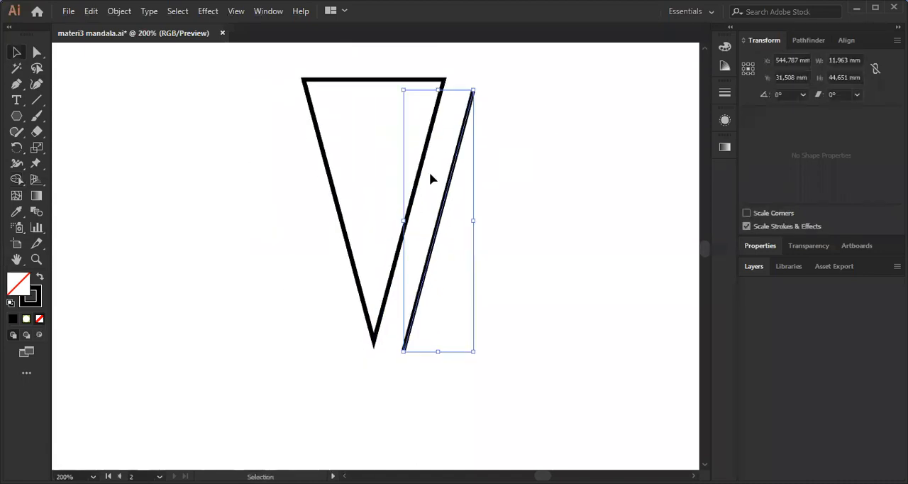
pyautogui.hotkey('ctrl', 'z')
pyautogui.keyDown('alt'); pyautogui.moveTo(327, 160); pyautogui.dragTo(268, 190); pyautogui.keyUp('alt')
pyautogui.hotkey('ctrl', 'z')
# Select the whole wedge and set its fill colour to white.
pyautogui.keyDown('alt'); pyautogui.scroll(-3, 398, 182); pyautogui.keyUp('alt')
pyautogui.scroll(2, 461, 225)
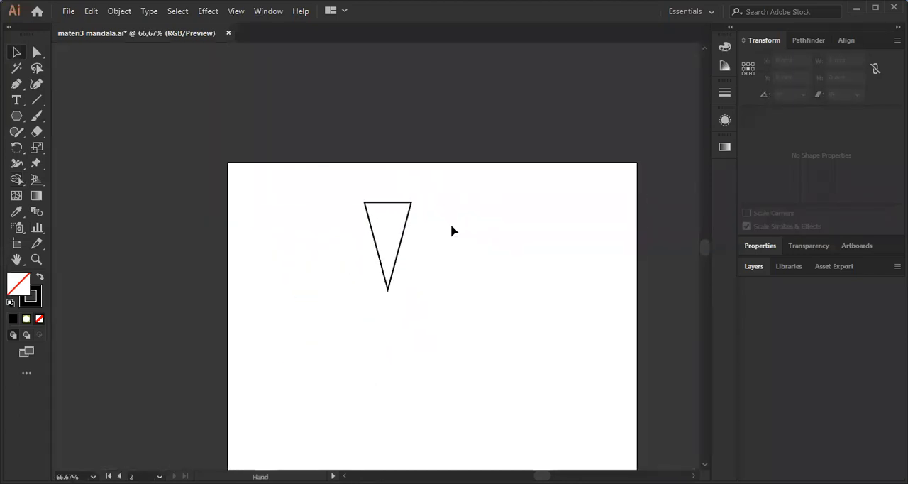
pyautogui.keyDown('alt'); pyautogui.scroll(1, 449, 229); pyautogui.keyUp('alt')
pyautogui.moveTo(454, 356); pyautogui.dragTo(454, 359)
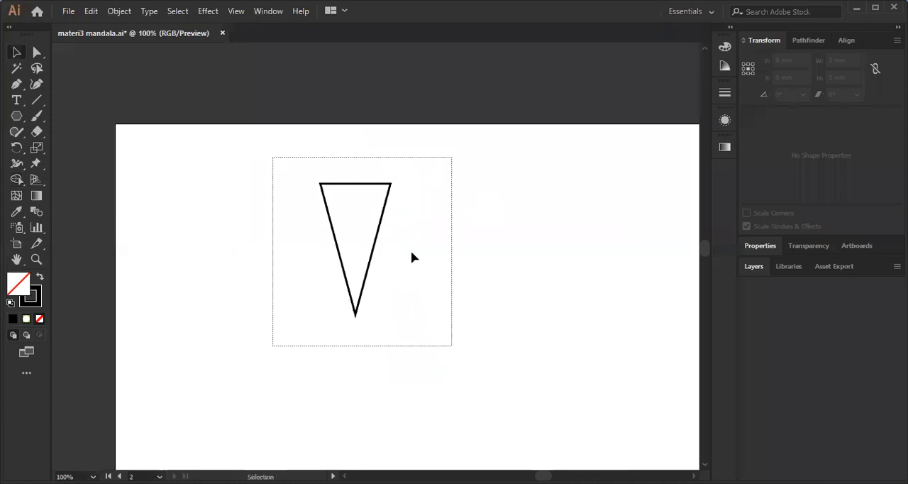
pyautogui.doubleClick(24, 290)
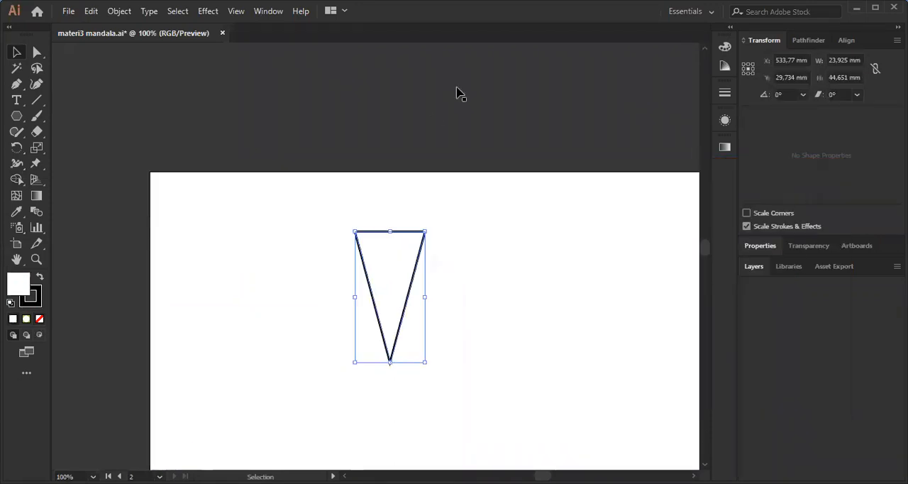
# Move the white wedge partly above the artboard's upper edge and set its fill to none.
pyautogui.hotkey('ctrl', 'z')
pyautogui.hotkey('ctrl', '+')
pyautogui.hotkey('ctrl', '+')
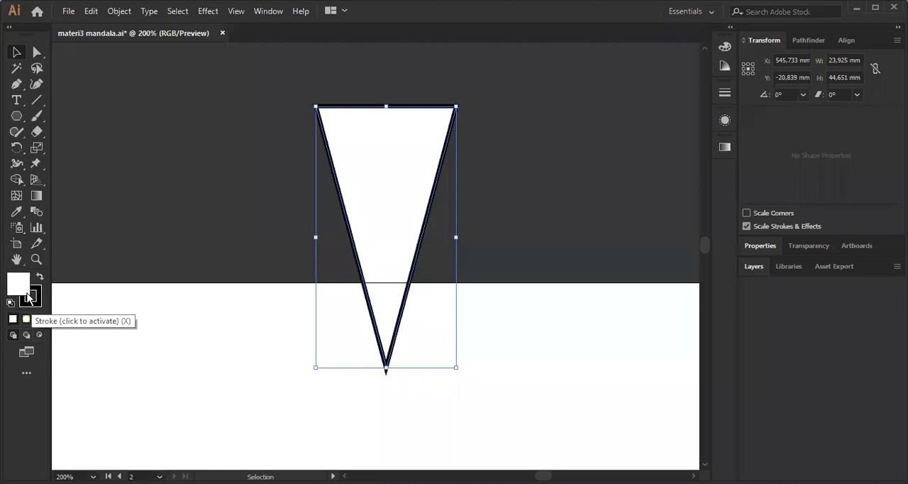
pyautogui.press('/')
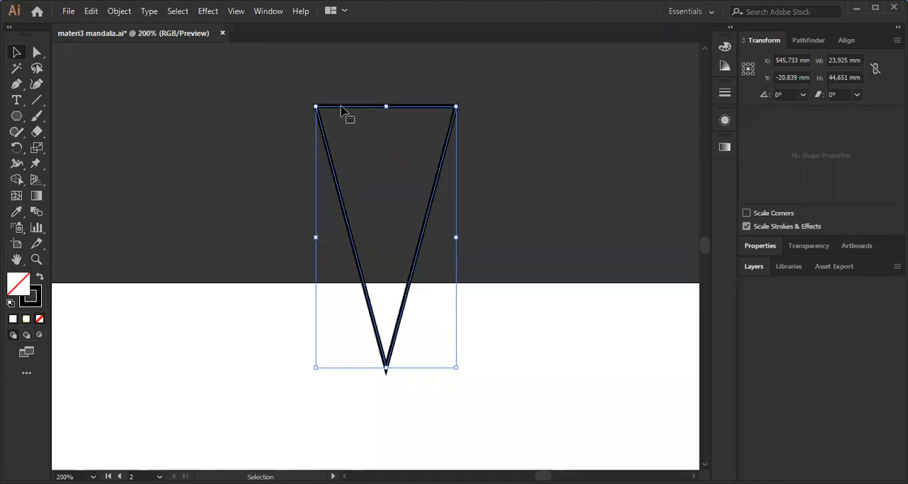
# Move the unfilled wedge down until it lies fully on the artboard, and deselect it.
pyautogui.hotkey('ctrl', '-')
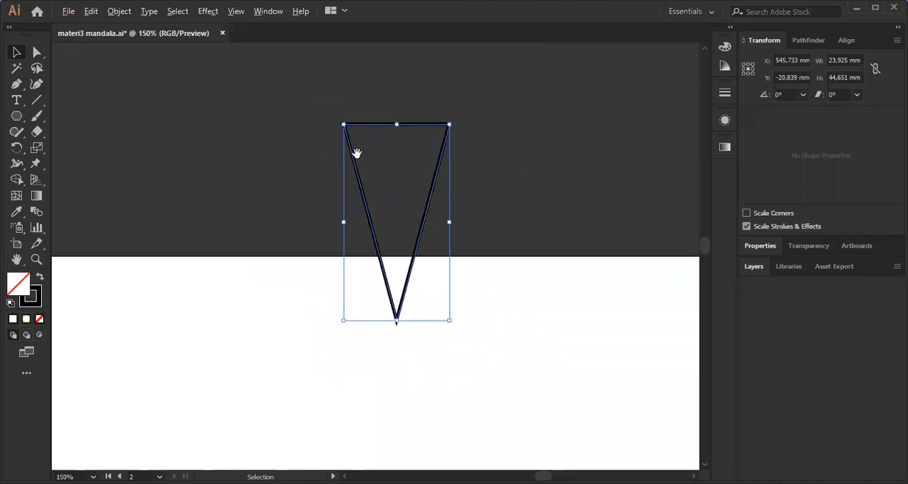
pyautogui.hotkey('ctrl', '-')
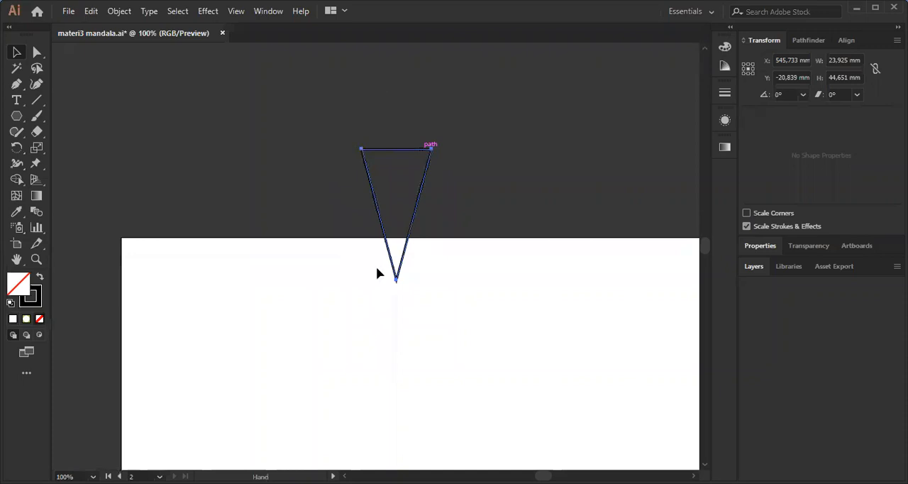
pyautogui.moveTo(381, 81); pyautogui.dragTo(369, 236)
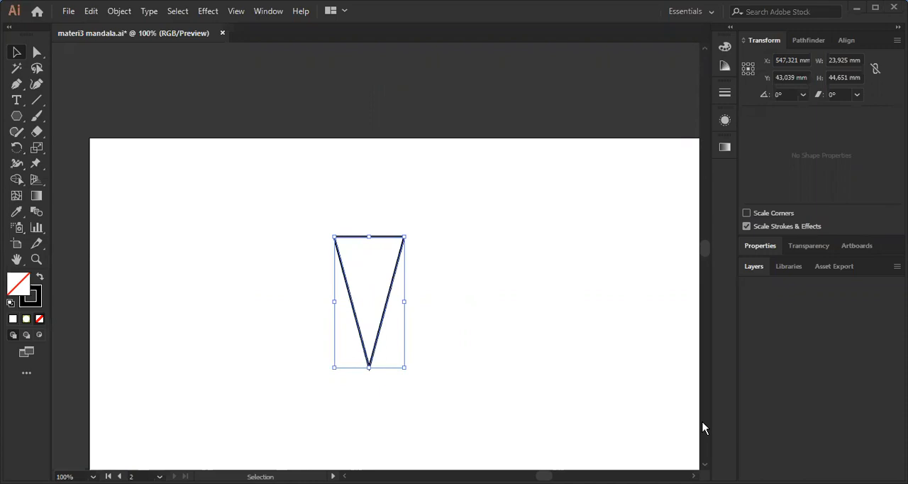
pyautogui.press('space')
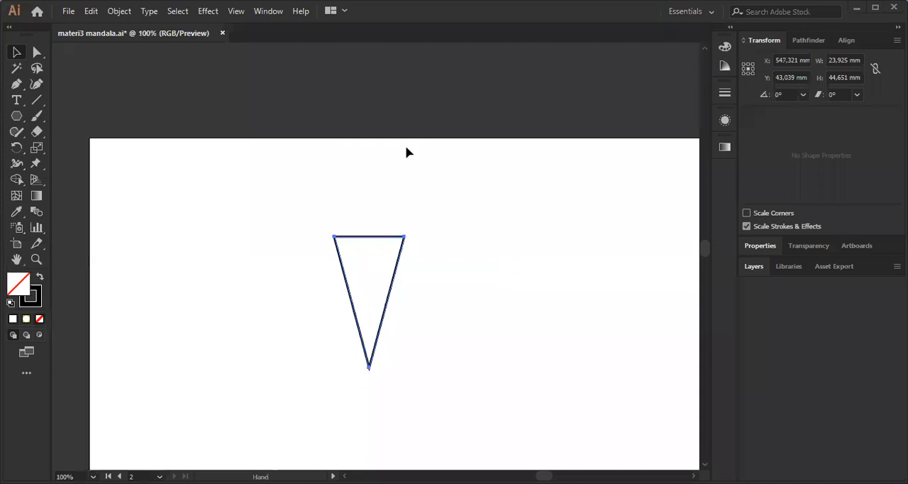
pyautogui.moveTo(454, 285); pyautogui.dragTo(501, 178)
pyautogui.scroll(-1, 501, 178)
pyautogui.scroll(1, 502, 192)
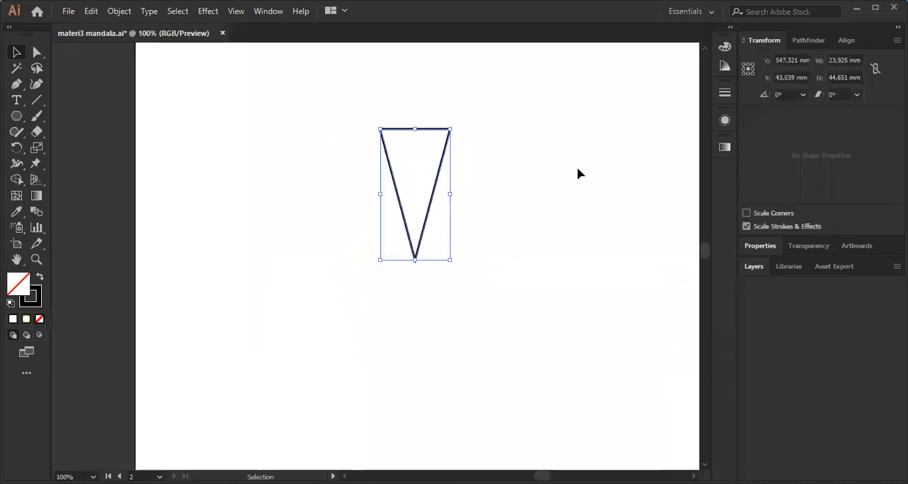
pyautogui.hotkey('shift', 'Right')
pyautogui.scroll(1, 505, 185)
pyautogui.click(485, 182)
# Draw an upward-pointing chevron with the Pen tool between the wedge's two sides, near its lower tip.
pyautogui.press('space')
pyautogui.moveTo(511, 171); pyautogui.dragTo(478, 180)
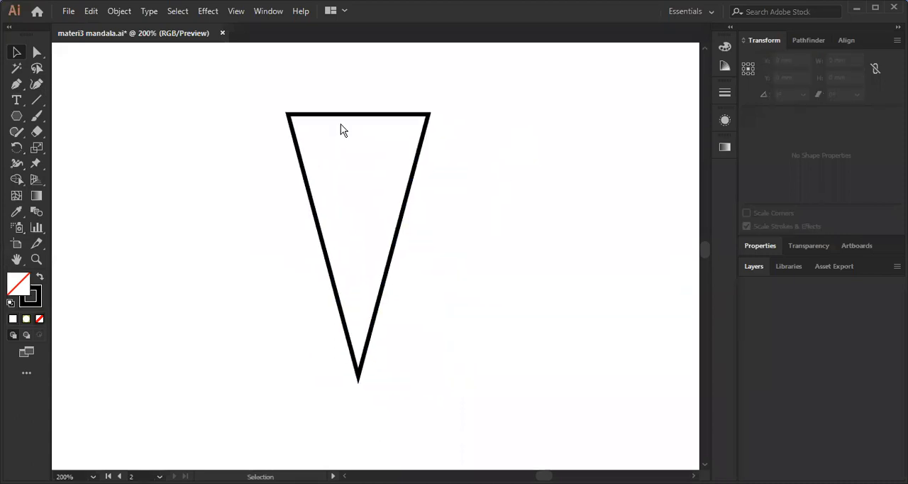
pyautogui.scroll(1, 341, 129)
pyautogui.press('p')
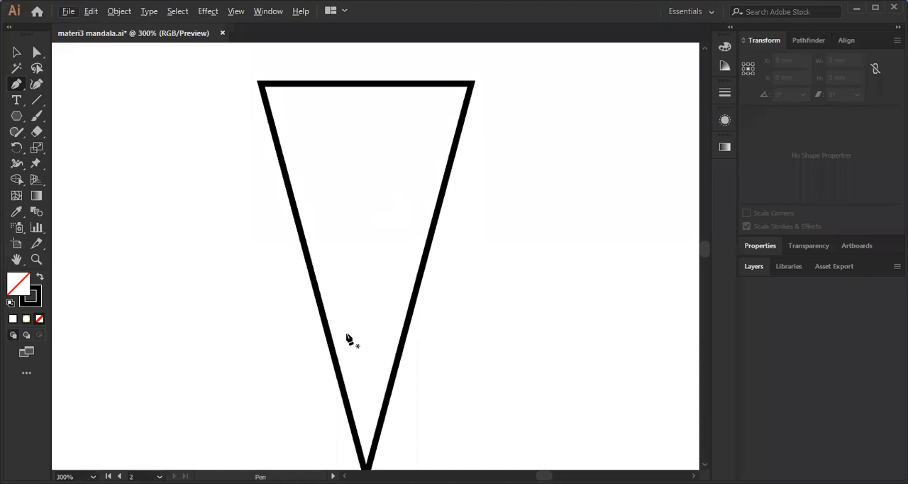
pyautogui.scroll(-1, 346, 333)
pyautogui.moveTo(342, 338); pyautogui.dragTo(371, 311)
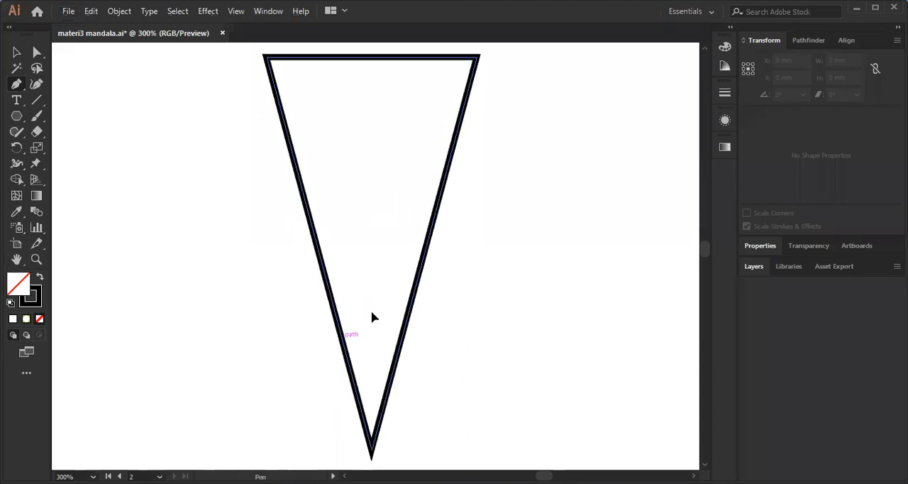
pyautogui.click(370, 312)
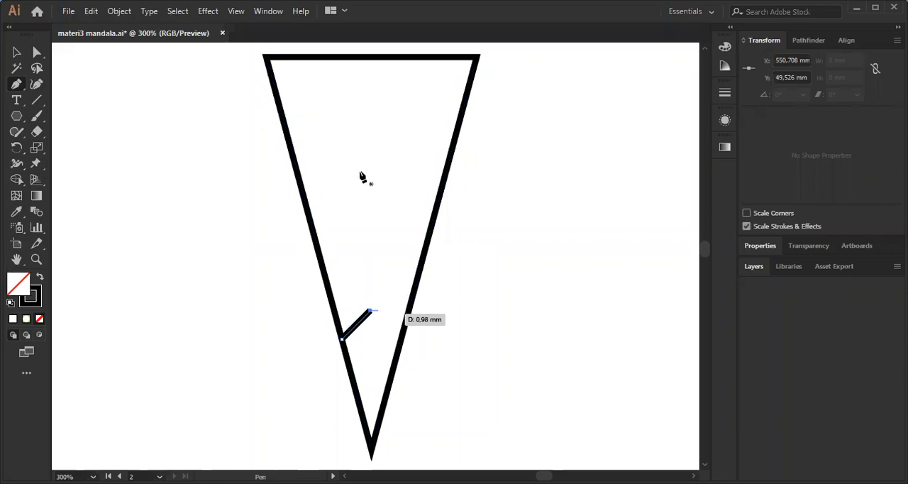
pyautogui.click(401, 340)
pyautogui.hotkey('shift', 'c')
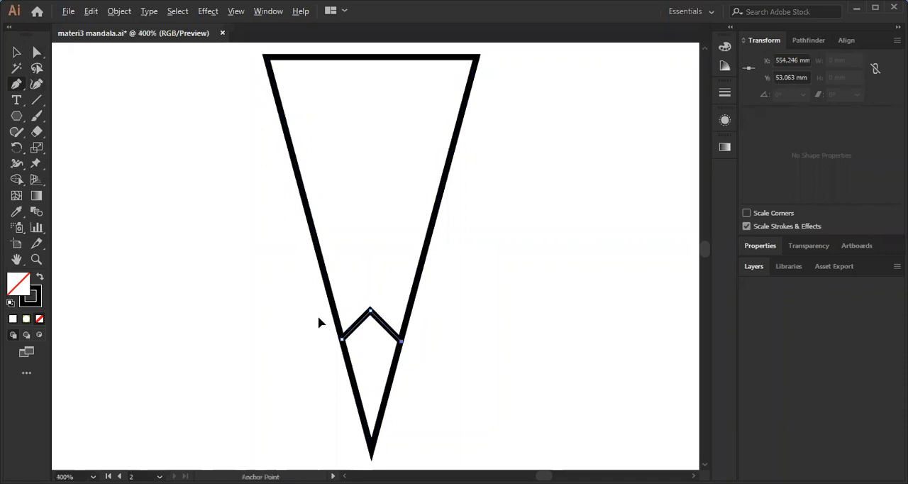
# Draw a second, slightly wider chevron between the wedge's sides, directly above the first one.
pyautogui.scroll(1, 318, 323)
pyautogui.click(319, 315)
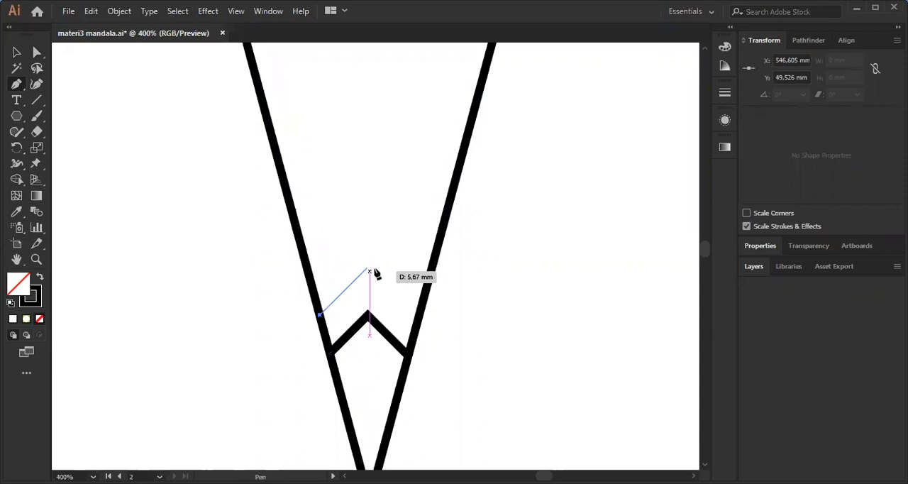
pyautogui.click(368, 266)
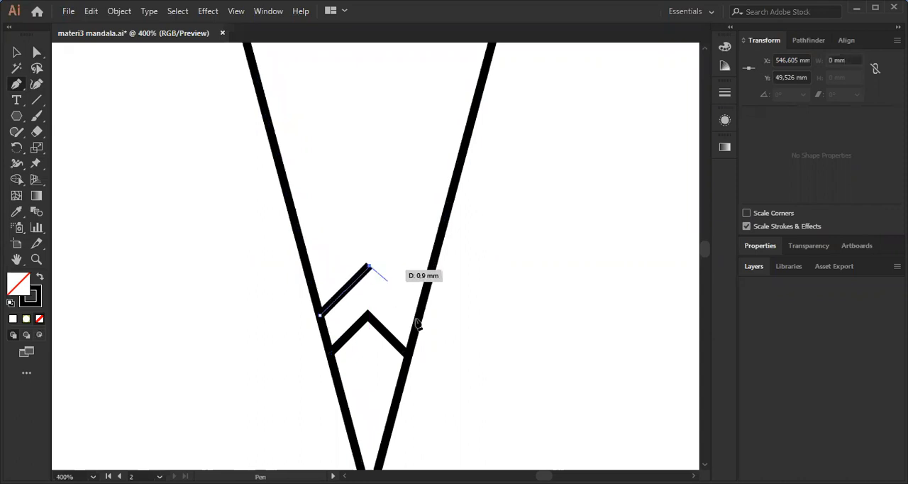
pyautogui.click(418, 315)
pyautogui.hotkey('ctrl', '+')
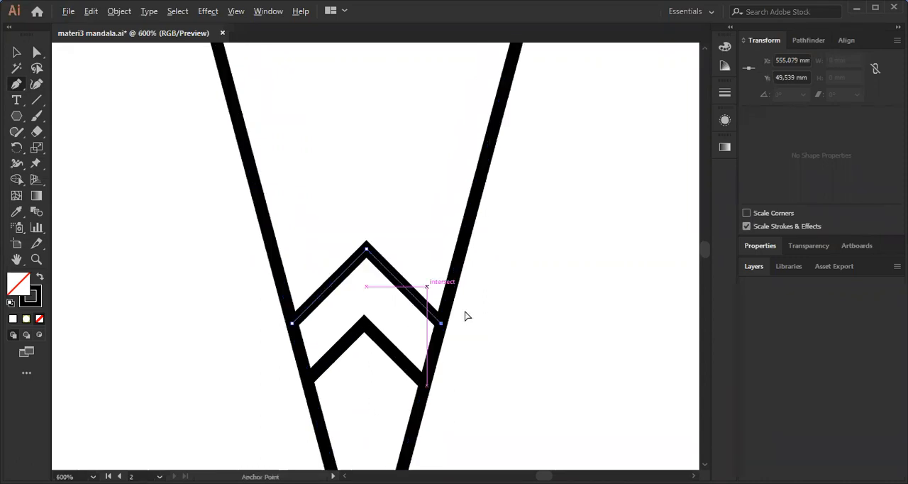
pyautogui.hotkey('ctrl', '-')
pyautogui.hotkey('ctrl', '-')
pyautogui.hotkey('ctrl', '+')
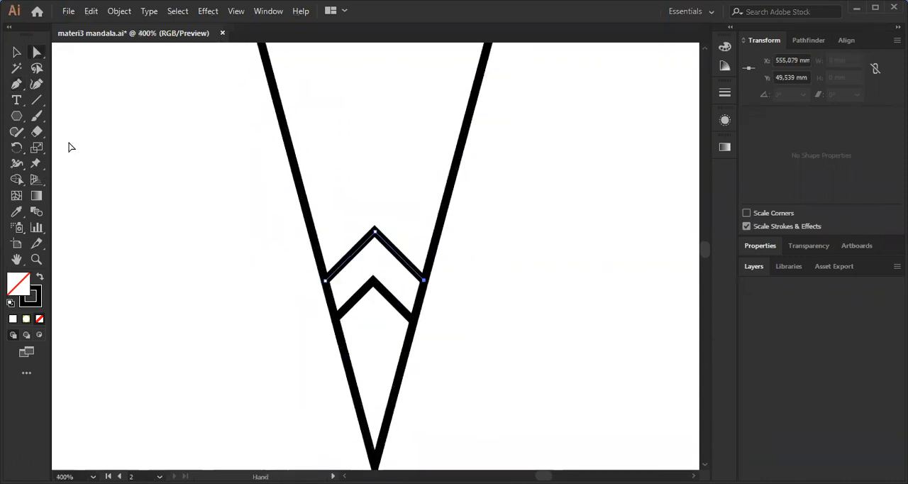
# Place two equal circles of about 4 mm diameter side by side above the upper chevron.
pyautogui.click(15, 115)
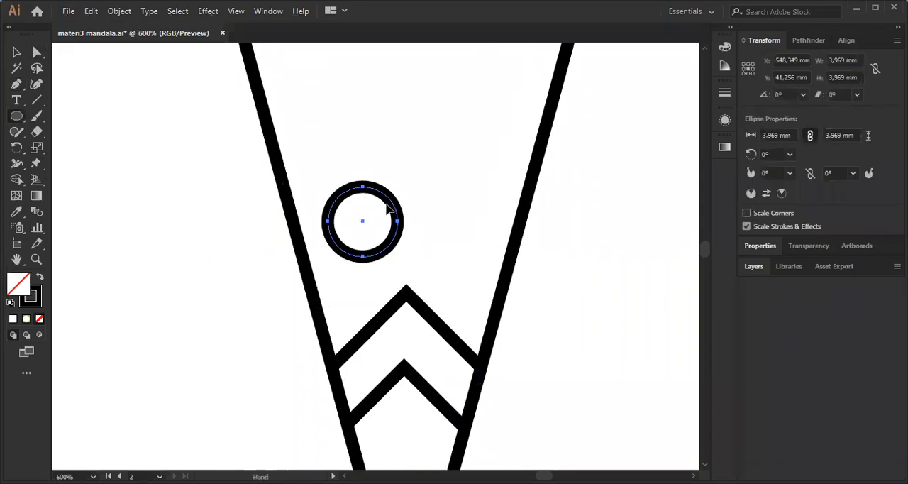
pyautogui.moveTo(391, 207); pyautogui.dragTo(388, 220)
pyautogui.moveTo(520, 200); pyautogui.dragTo(452, 166)
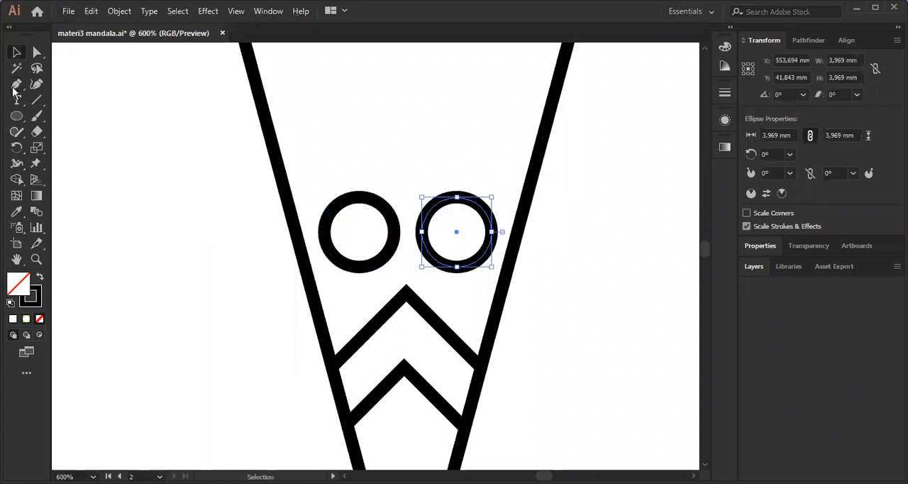
pyautogui.hotkey('ctrl', 'shift', 'a')
pyautogui.hotkey('ctrl', '-')
# Draw a horizontal line about 14.7 mm long with the Pen tool across the wedge, just above the circles.
pyautogui.click(14, 87)
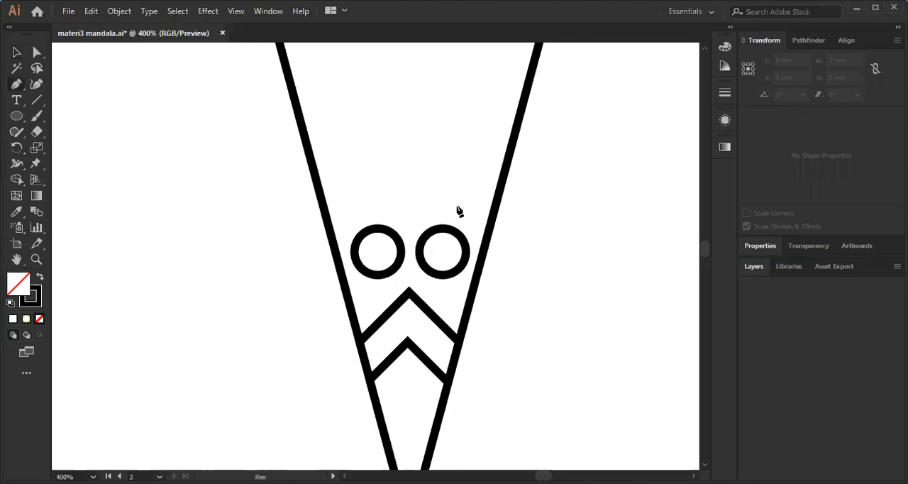
pyautogui.click(466, 206)
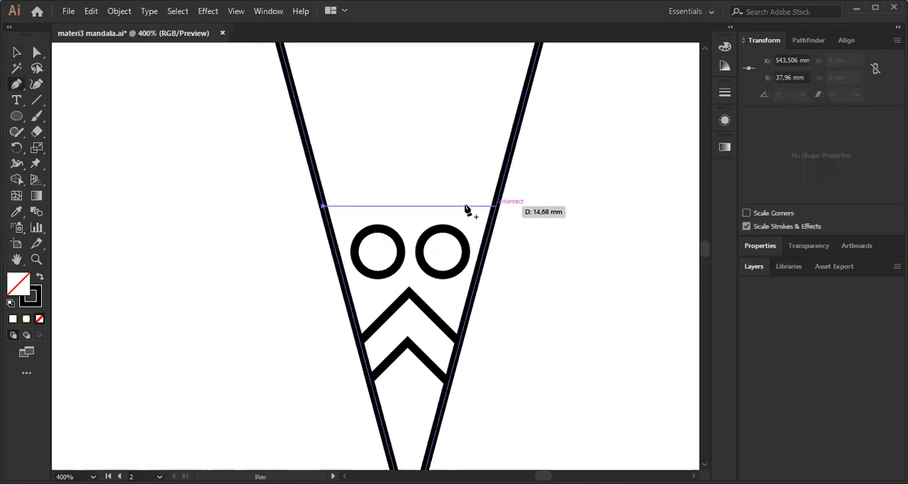
pyautogui.click(495, 206)
pyautogui.press('a')
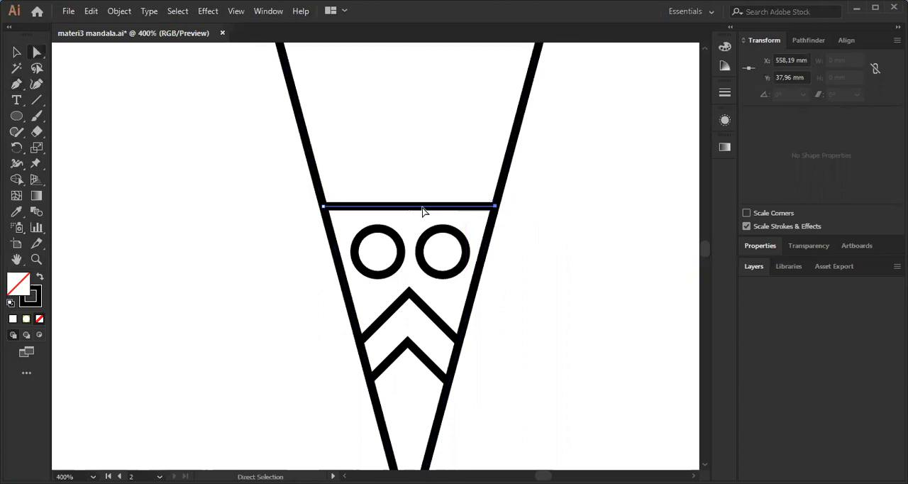
# Bend the line above the circles upward into a shallow arc about 2 mm high, keeping its black stroke.
pyautogui.scroll(1, 422, 211)
pyautogui.hotkey('shift', 'x')
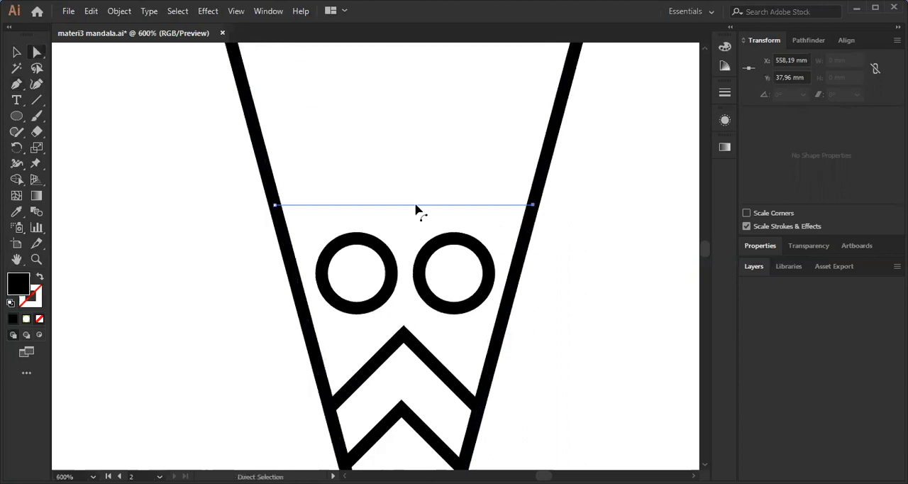
pyautogui.hotkey('shift', 'x')
pyautogui.hotkey('shift', 'c')
pyautogui.moveTo(408, 206)
pyautogui.mouseDown()
pyautogui.moveTo(409, 177)
pyautogui.moveTo(436, 149)
pyautogui.moveTo(424, 205)
pyautogui.mouseUp()
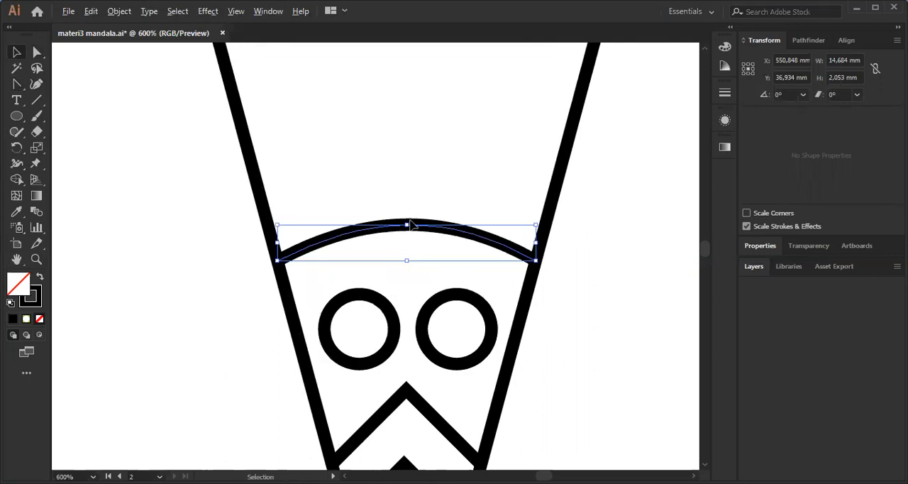
# Duplicate the arc just above the original and enlarge the copy until its ends meet both sides of the wedge.
pyautogui.moveTo(419, 227); pyautogui.dragTo(418, 197)
pyautogui.press('ctrl')
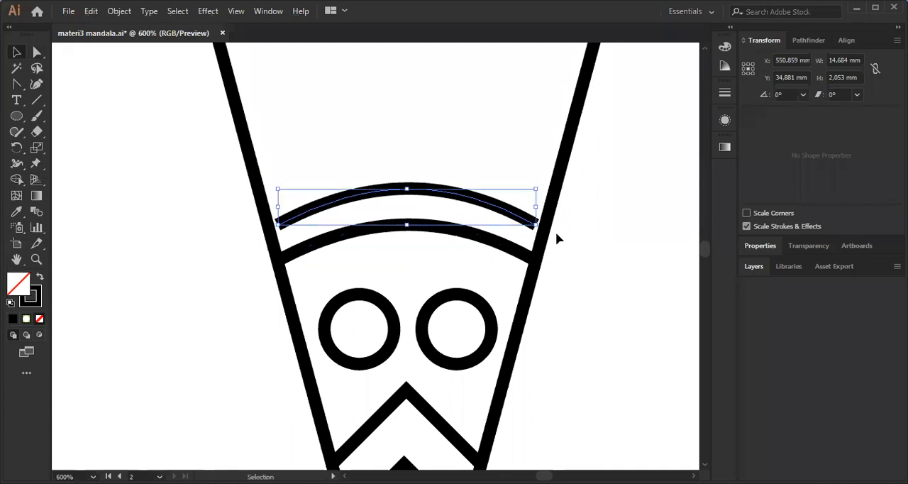
pyautogui.moveTo(278, 189); pyautogui.dragTo(265, 186)
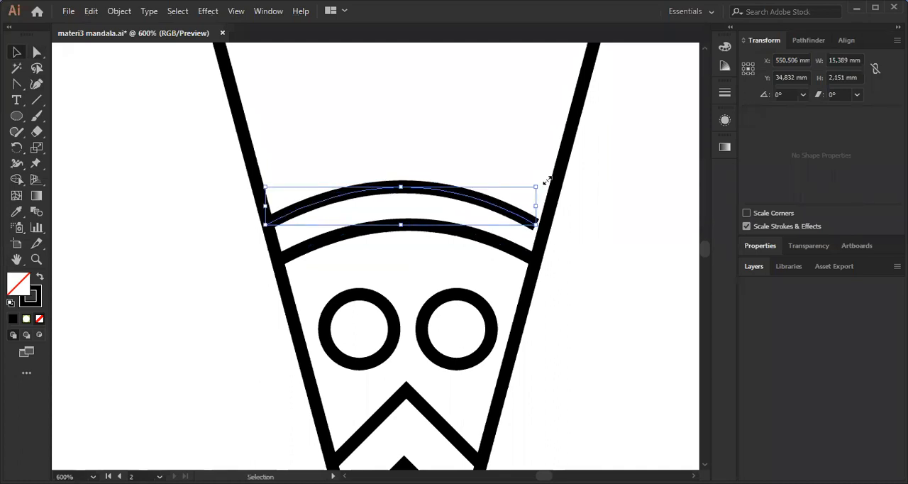
pyautogui.moveTo(536, 187); pyautogui.dragTo(549, 182)
pyautogui.click(605, 207)
pyautogui.scroll(-3, 487, 195)
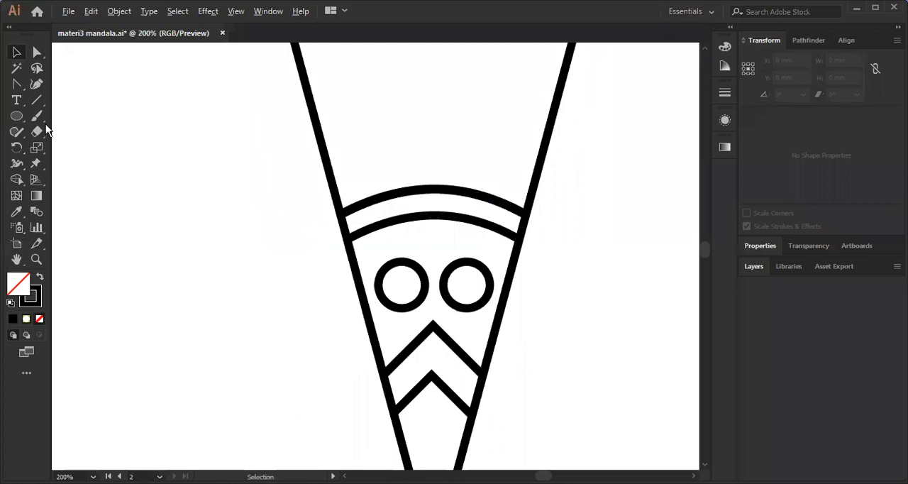
# Draw a line about 8.3 mm long from the upper arc, parallel to the wedge's left side, and place a copy to its right.
pyautogui.press('y')
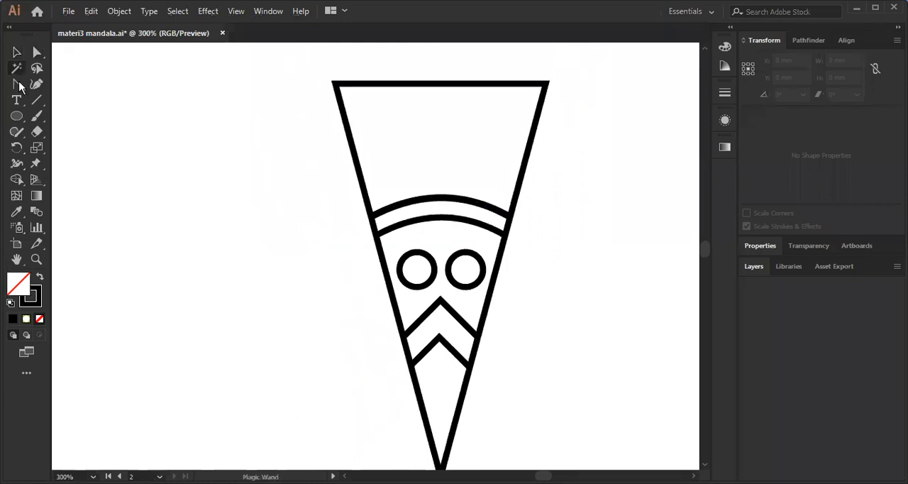
pyautogui.click(19, 85)
pyautogui.scroll(2, 373, 179)
pyautogui.click(331, 167)
pyautogui.click(368, 307)
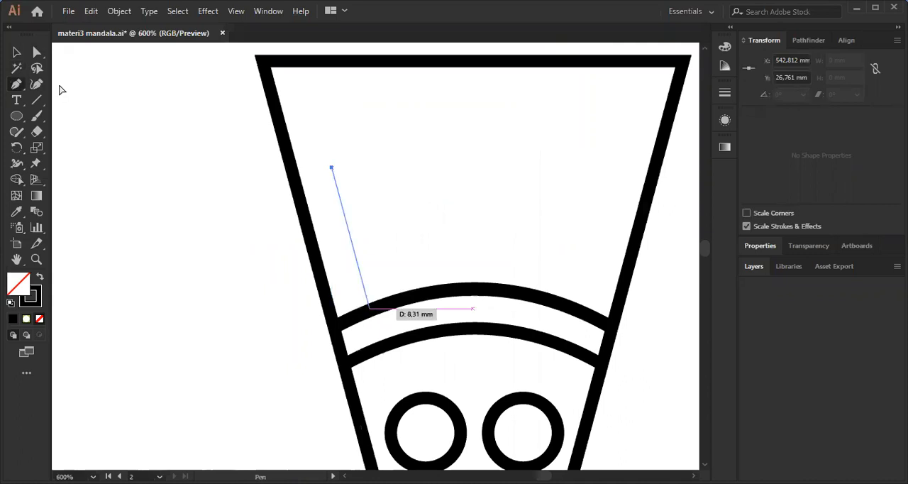
pyautogui.click(18, 53)
pyautogui.click(17, 54)
pyautogui.moveTo(322, 213); pyautogui.dragTo(345, 144)
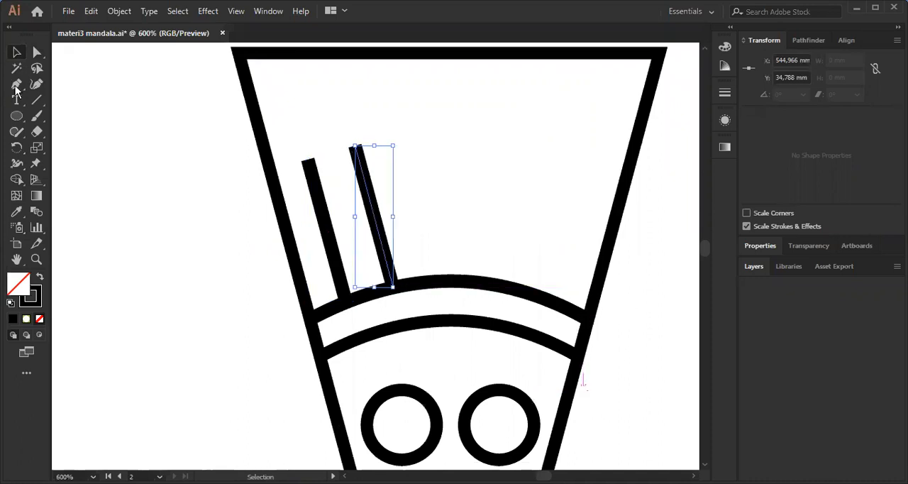
# Draw a vertical line with the Pen tool on the wedge's centre axis, rising from the top of the upper arc.
pyautogui.click(16, 86)
pyautogui.press('p')
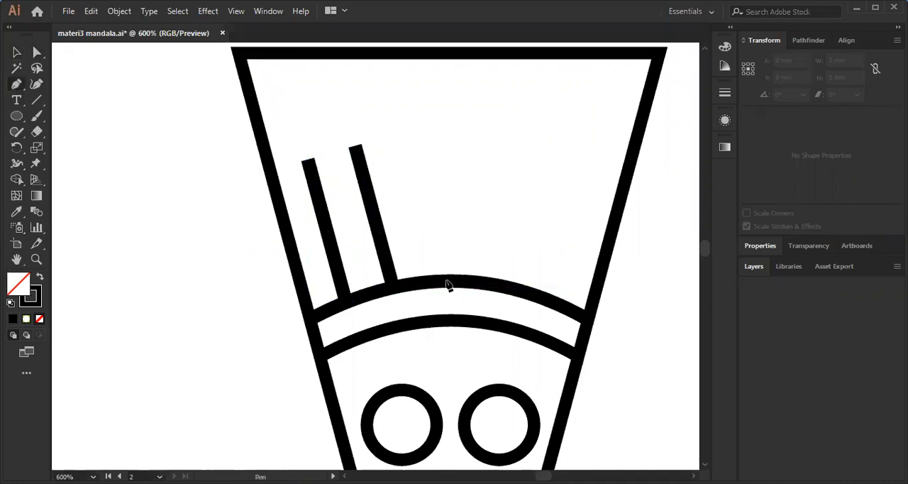
pyautogui.moveTo(448, 278); pyautogui.dragTo(448, 142)
pyautogui.keyDown('ctrl'); pyautogui.click(395, 128); pyautogui.keyUp('ctrl')
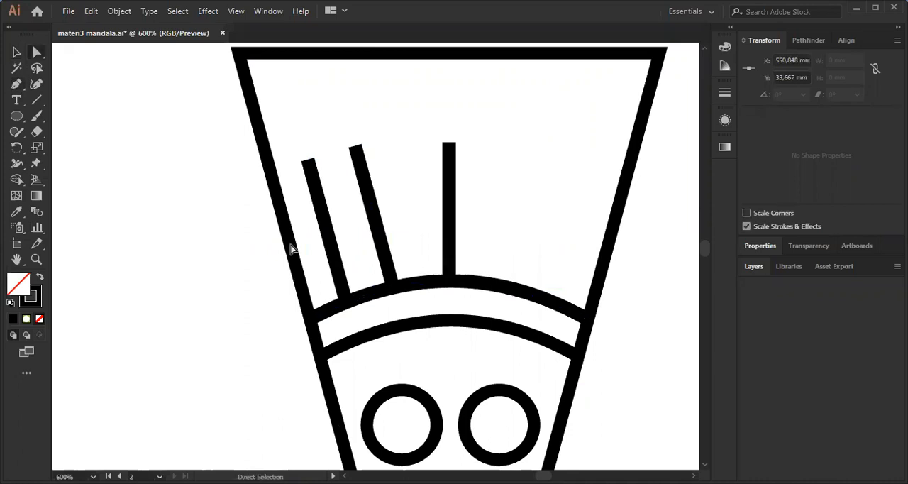
# Copy the two slanted lines to the wedge's right half, flip the copy horizontally and place it on the upper arc.
pyautogui.press('v')
pyautogui.moveTo(363, 179); pyautogui.dragTo(784, 194)
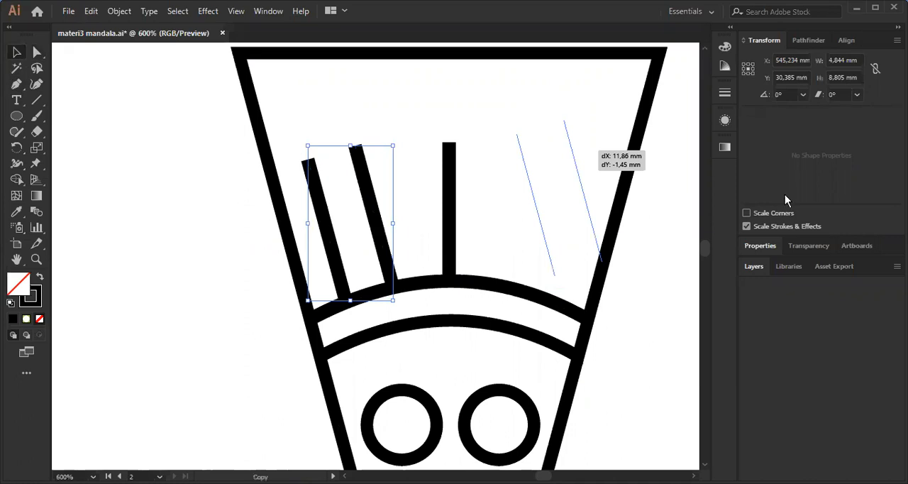
pyautogui.click(759, 249)
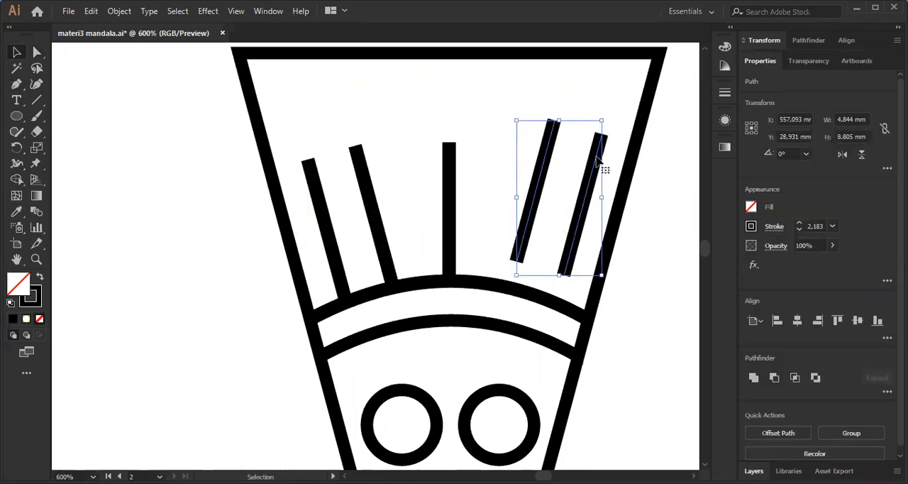
pyautogui.moveTo(588, 185); pyautogui.dragTo(579, 206)
pyautogui.hotkey('ctrl', '-')
pyautogui.hotkey('ctrl', '-')
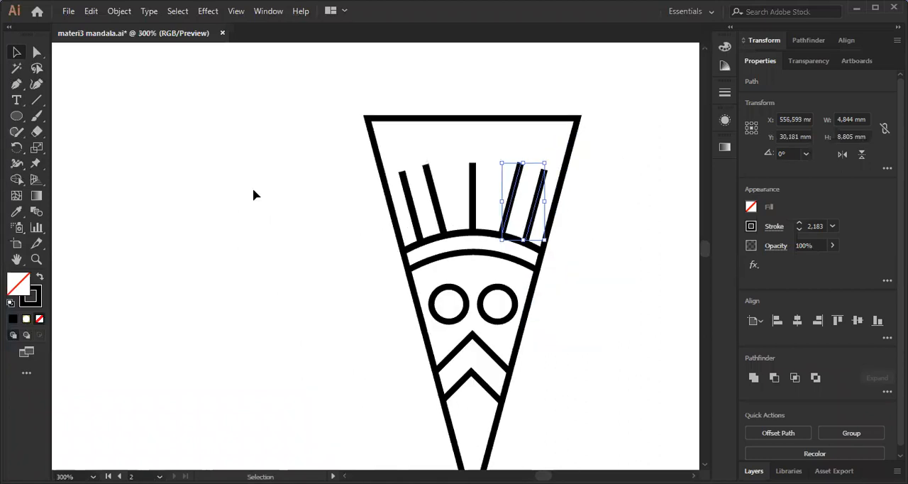
pyautogui.click(252, 188)
# Draw a wide chevron about 20.3 mm across with the Pen tool, resting on the slanted lines' tops and peaking on the centre axis.
pyautogui.hotkey('ctrl', '+')
pyautogui.moveTo(442, 126); pyautogui.dragTo(410, 130)
pyautogui.press('p')
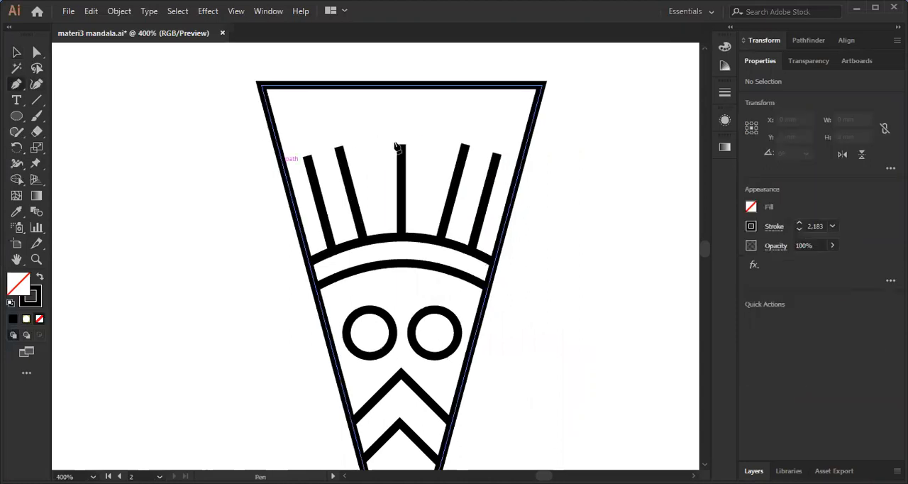
pyautogui.click(281, 163)
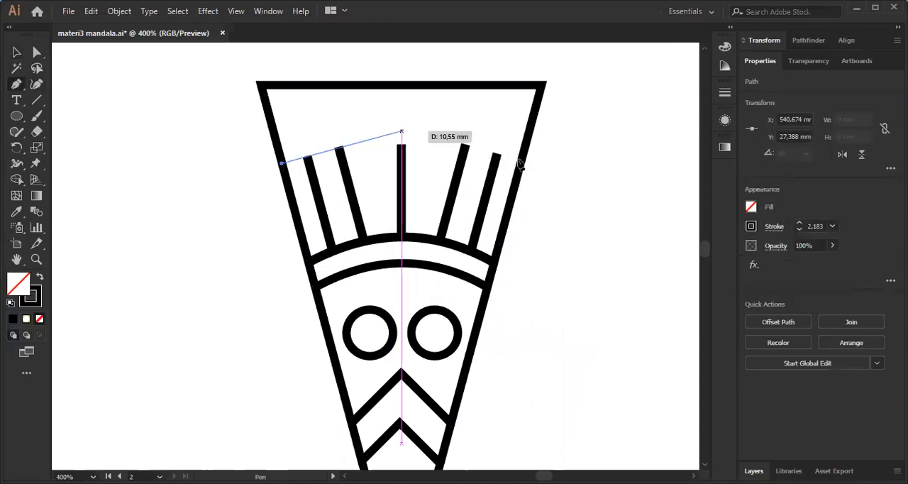
pyautogui.click(401, 131)
pyautogui.click(521, 161)
pyautogui.press('a')
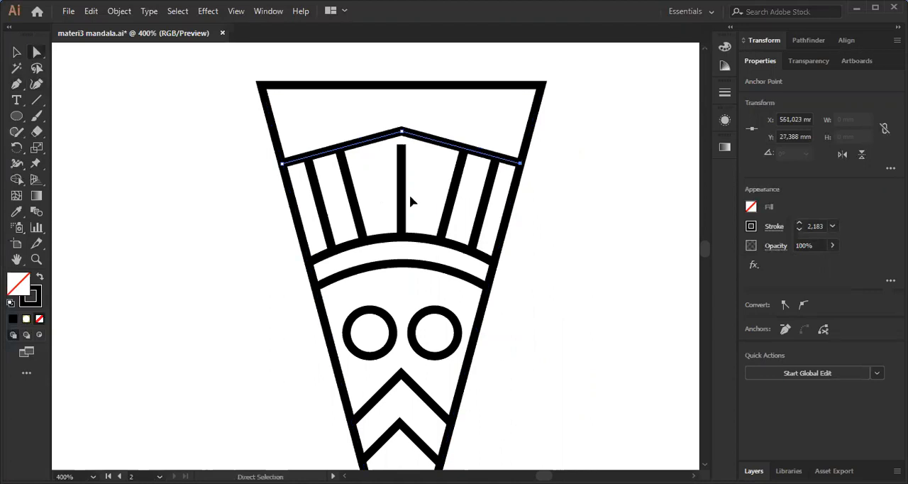
# Extend the central vertical line upward by about 1.1 mm so its top end meets the wide chevron's peak.
pyautogui.click(410, 194)
pyautogui.scroll(2, 409, 194)
pyautogui.scroll(2, 408, 187)
pyautogui.click(405, 184)
pyautogui.moveTo(405, 184); pyautogui.dragTo(525, 86)
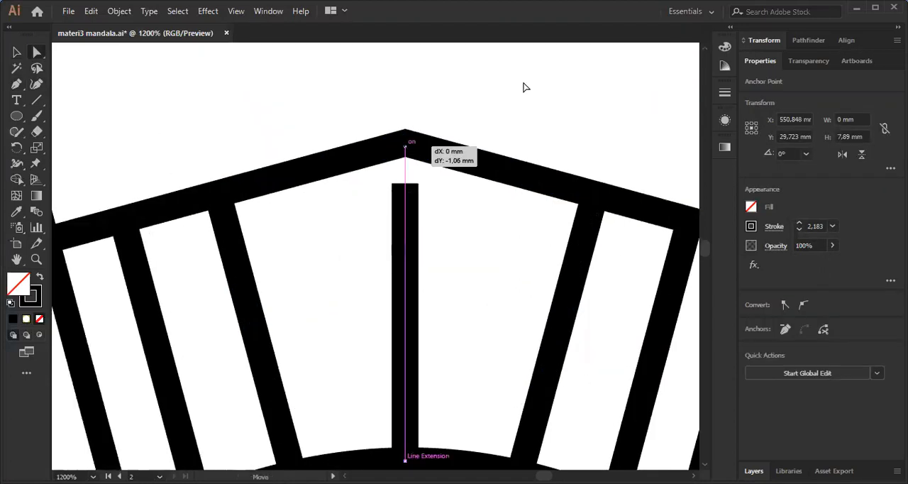
pyautogui.click(524, 87)
pyautogui.scroll(-1, 485, 132)
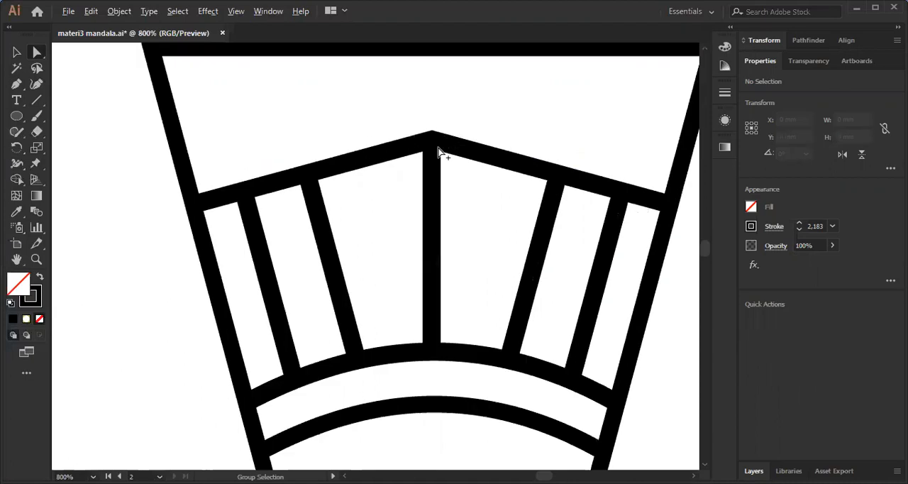
# Draw a second wide chevron about 22 mm across with the Pen tool above the first, peaking at the middle of the wedge's top edge.
pyautogui.hotkey('ctrl', '0')
pyautogui.click(17, 84)
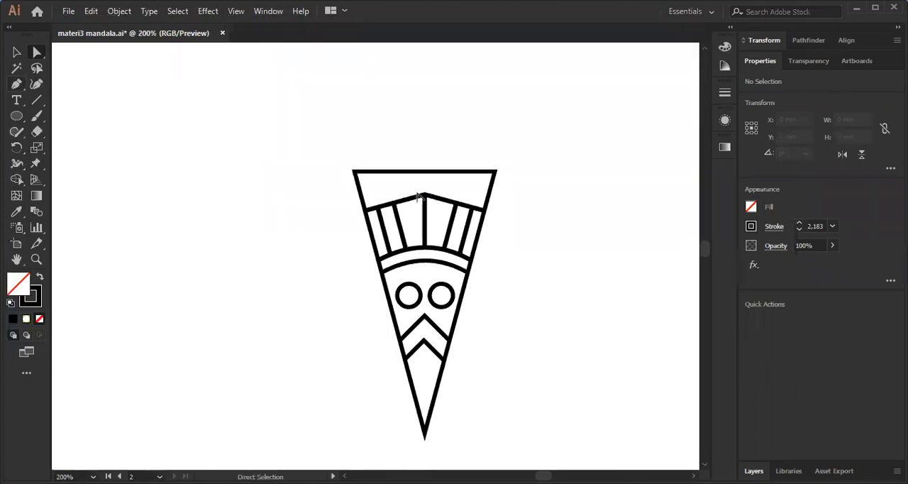
pyautogui.scroll(3, 257, 210)
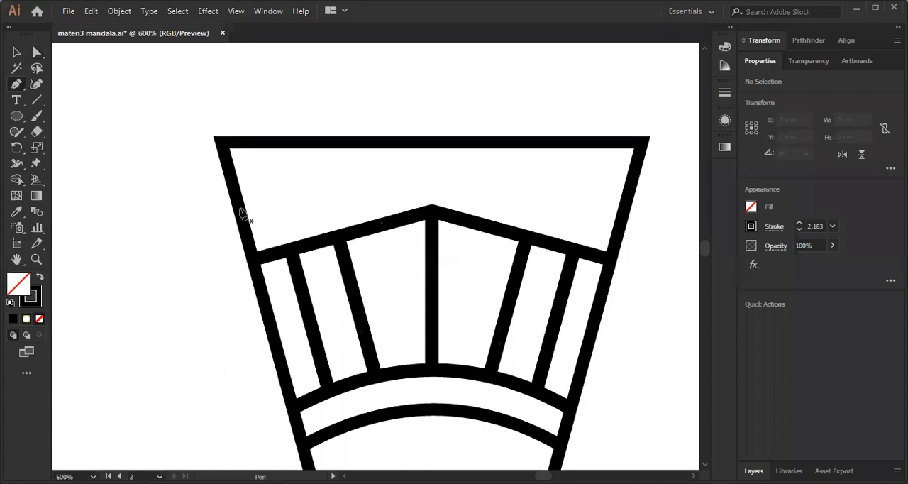
pyautogui.click(432, 147)
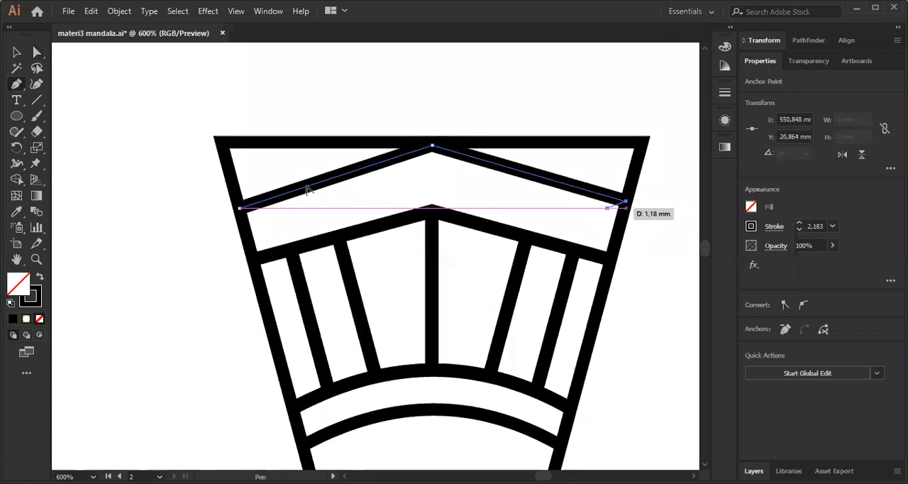
# Bend both segments of the uppermost chevron into mirrored S-curves that sweep up to the central peak.
pyautogui.scroll(1, 301, 185)
pyautogui.moveTo(270, 186); pyautogui.dragTo(225, 174)
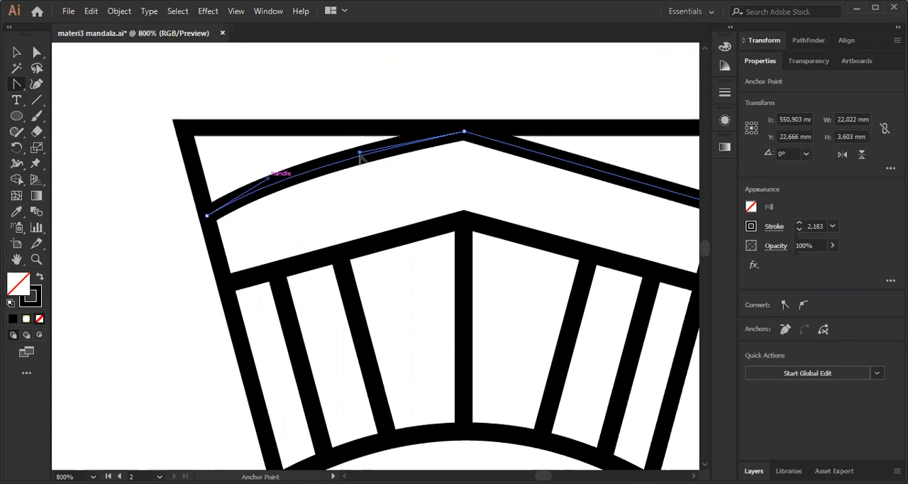
pyautogui.moveTo(422, 167); pyautogui.dragTo(464, 187)
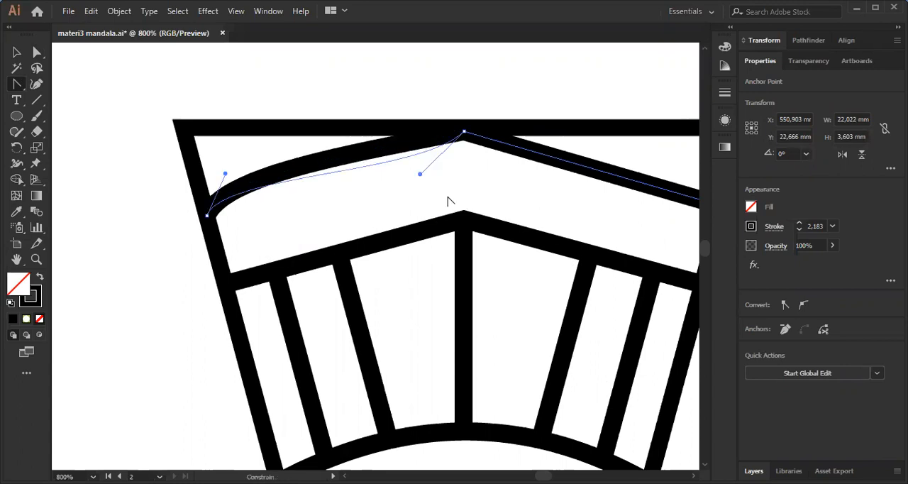
pyautogui.moveTo(575, 184)
pyautogui.mouseDown()
pyautogui.moveTo(533, 181)
pyautogui.moveTo(544, 193)
pyautogui.moveTo(627, 151)
pyautogui.mouseUp()
pyautogui.keyDown('ctrl'); pyautogui.click(532, 182); pyautogui.keyUp('ctrl')
pyautogui.press('a')
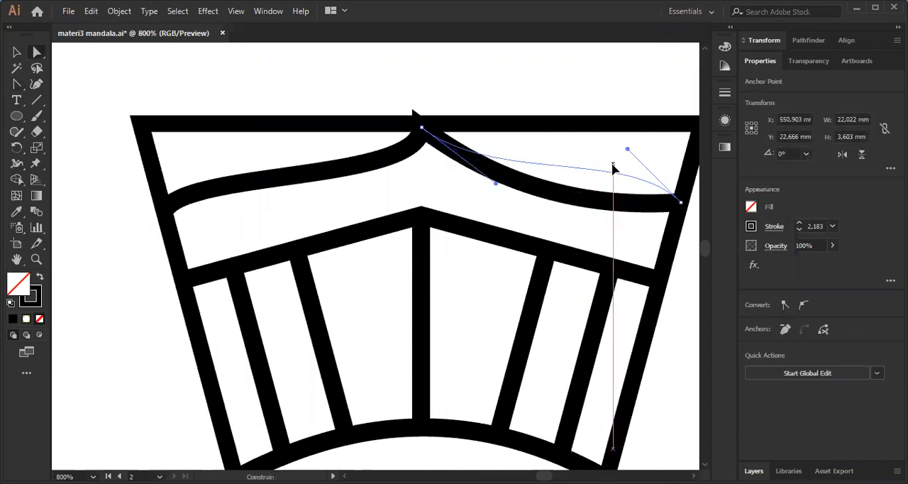
pyautogui.moveTo(495, 183)
pyautogui.mouseDown()
pyautogui.moveTo(430, 207)
pyautogui.moveTo(427, 179)
pyautogui.mouseUp()
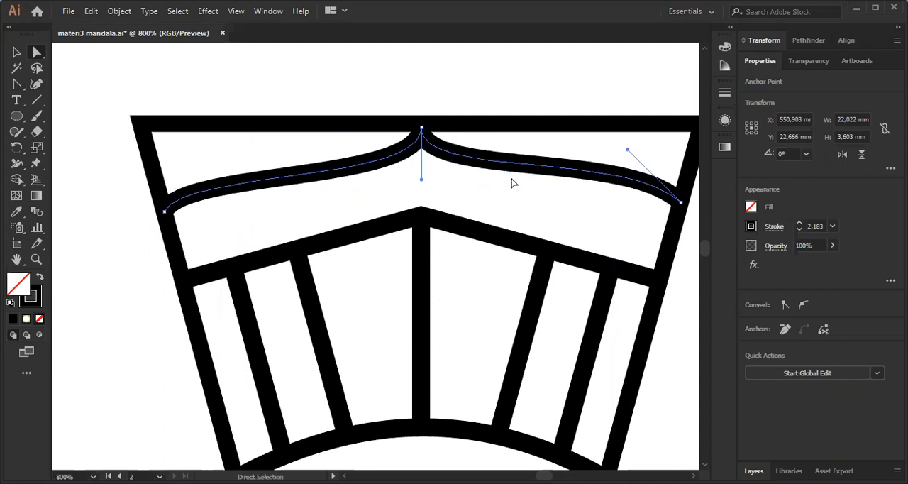
pyautogui.click(447, 64)
pyautogui.scroll(-1, 454, 106)
pyautogui.scroll(-2, 468, 125)
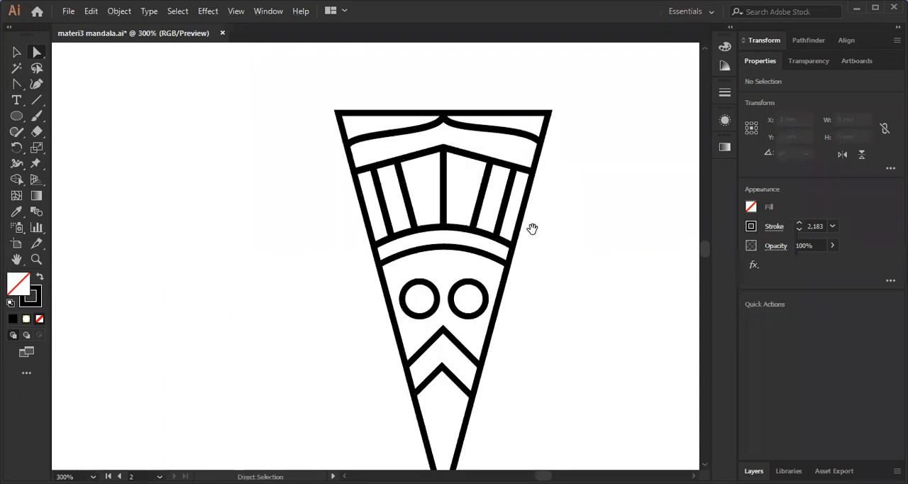
pyautogui.scroll(-1, 531, 229)
pyautogui.moveTo(532, 229); pyautogui.dragTo(507, 213)
pyautogui.click(13, 53)
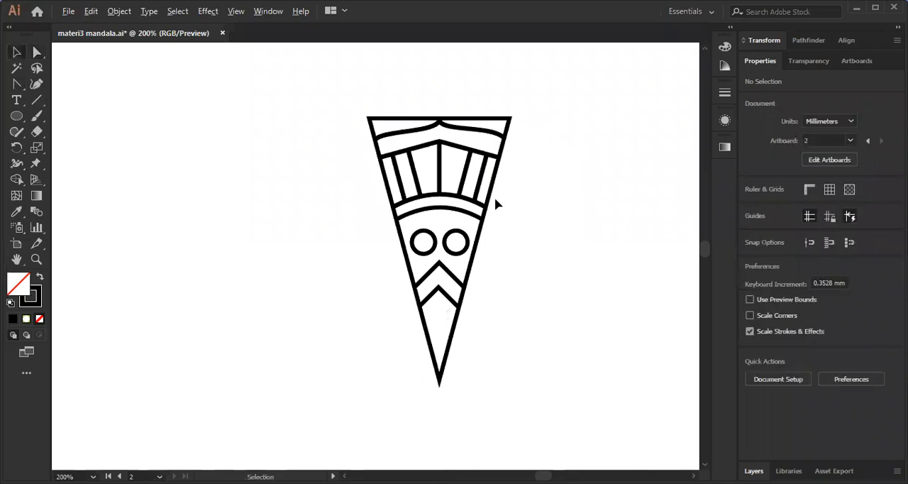
pyautogui.moveTo(465, 303); pyautogui.dragTo(459, 262)
pyautogui.scroll(1, 321, 222)
pyautogui.scroll(1, 397, 123)
pyautogui.scroll(-1, 405, 136)
pyautogui.moveTo(448, 150); pyautogui.dragTo(463, 258)
pyautogui.scroll(-1, 461, 248)
pyautogui.scroll(1, 507, 202)
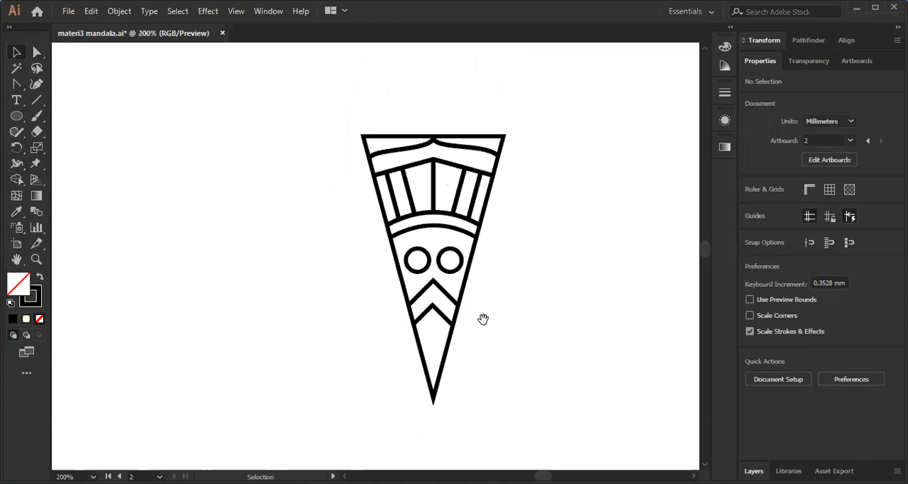
# Draw a third small chevron with the Pen tool between the wedge's sides, closely below the lowest existing chevron.
pyautogui.click(14, 88)
pyautogui.scroll(4, 431, 348)
pyautogui.press('p')
pyautogui.click(365, 282)
pyautogui.click(426, 223)
pyautogui.click(499, 291)
pyautogui.press('a')
pyautogui.click(536, 271)
pyautogui.scroll(-5, 510, 246)
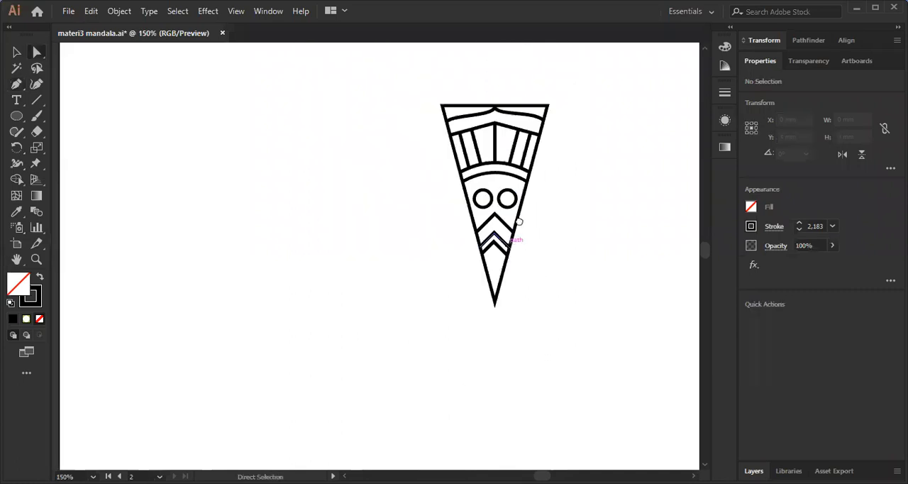
pyautogui.hotkey('ctrl', '=')
pyautogui.press('v')
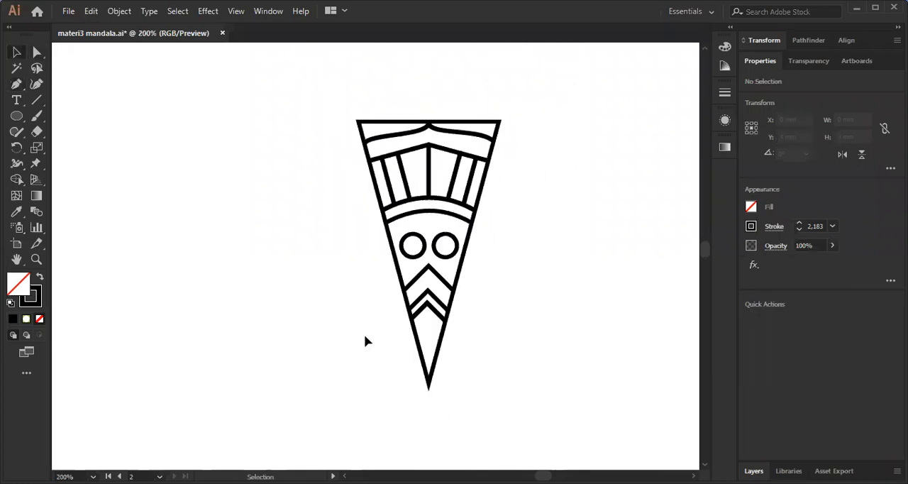
pyautogui.scroll(-1, 340, 237)
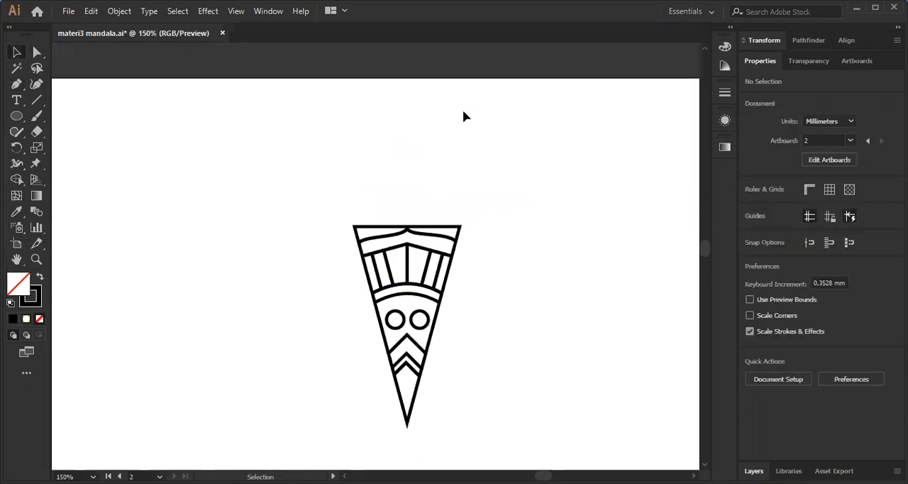
pyautogui.scroll(1, 471, 332)
pyautogui.scroll(-1, 471, 332)
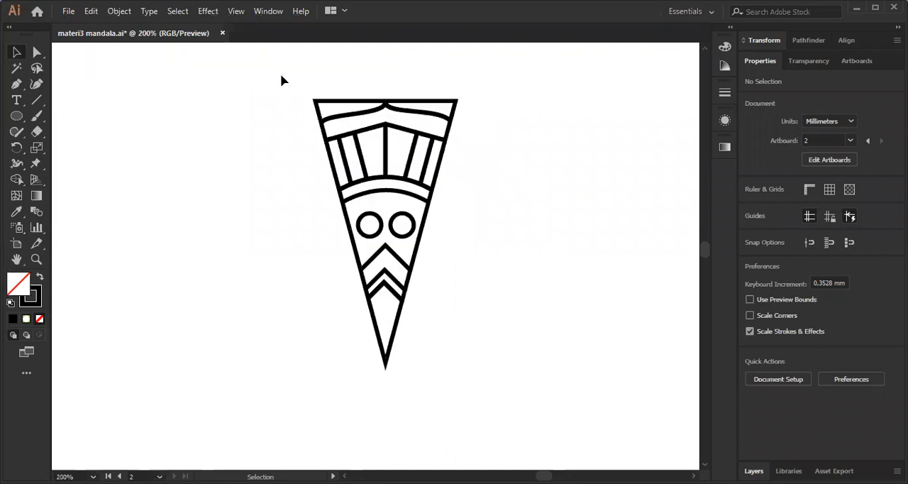
pyautogui.moveTo(282, 75); pyautogui.dragTo(496, 379)
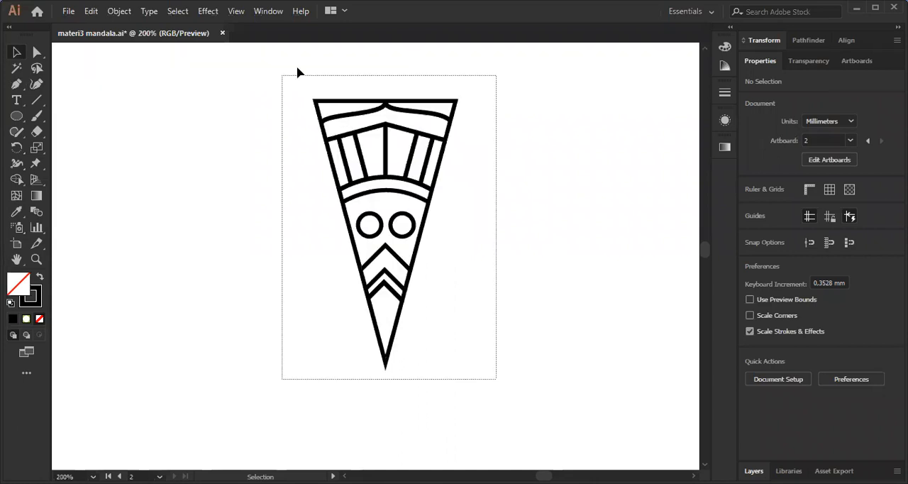
pyautogui.click(601, 248)
pyautogui.press('space')
pyautogui.moveTo(601, 248); pyautogui.dragTo(583, 253)
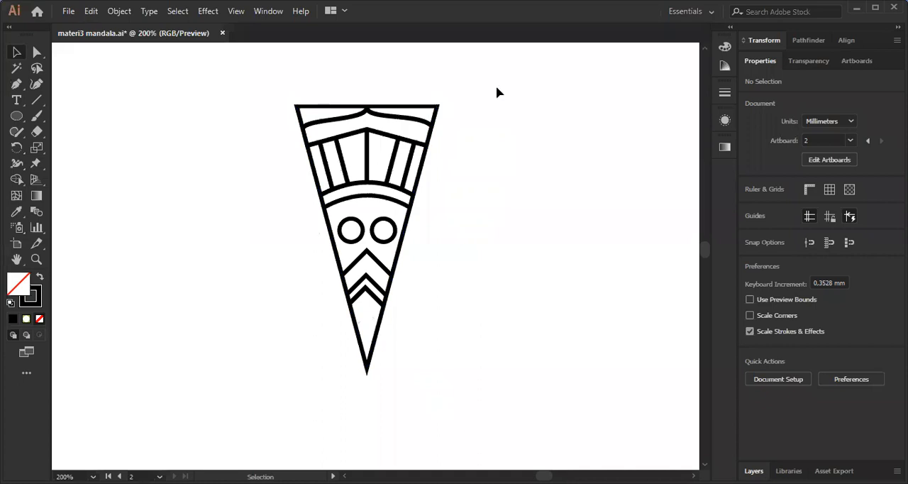
pyautogui.hotkey('ctrl', '-')
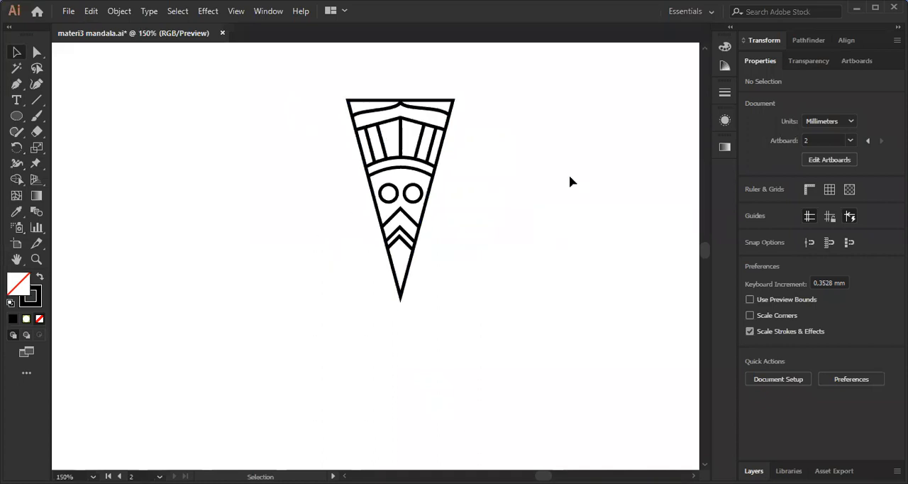
pyautogui.moveTo(320, 91); pyautogui.dragTo(515, 354)
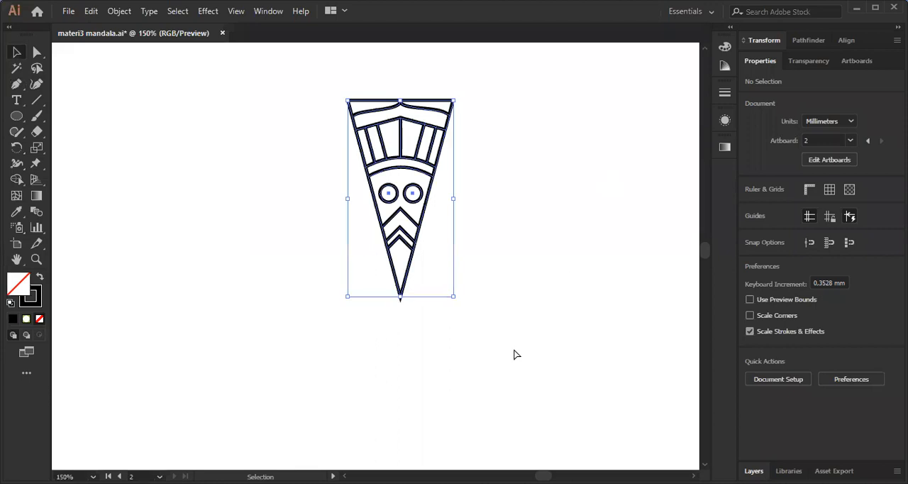
pyautogui.hotkey('ctrl', 'c')
pyautogui.hotkey('ctrl', 'v')
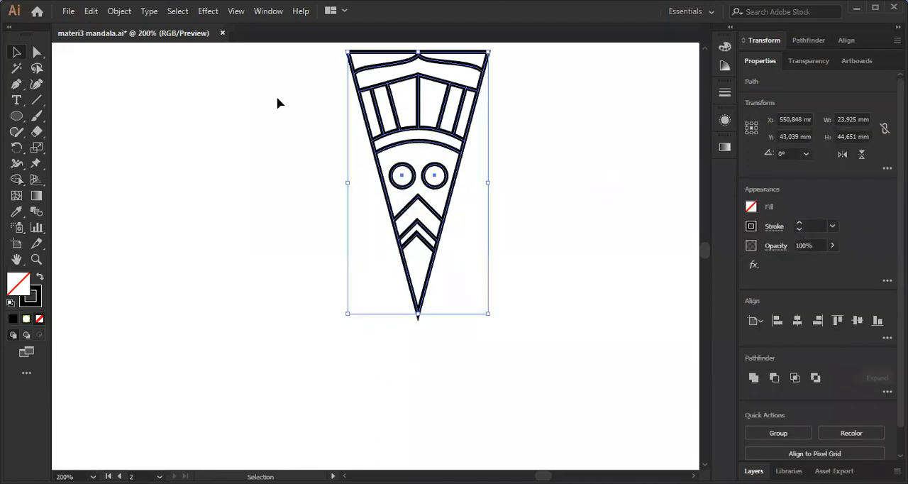
pyautogui.click(259, 91)
# Group the wedge outline with all its ornaments and copy the group.
pyautogui.moveTo(260, 57); pyautogui.dragTo(482, 389)
pyautogui.click(345, 145)
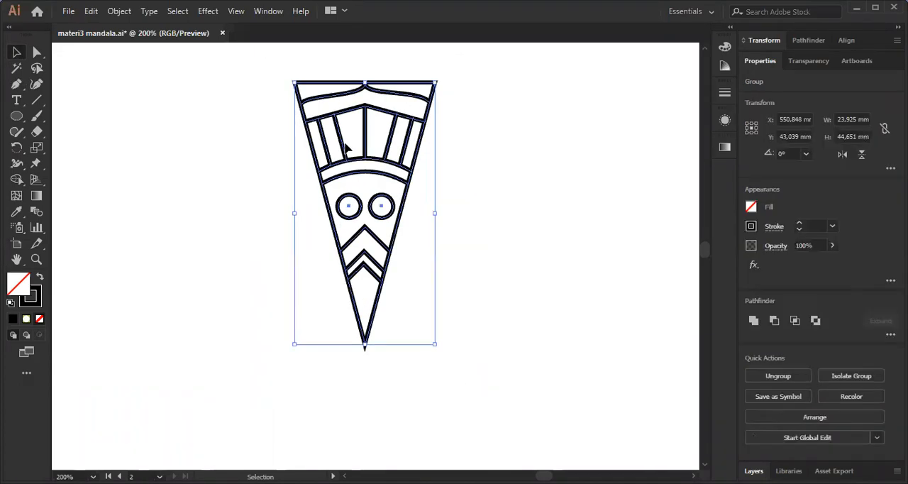
pyautogui.hotkey('ctrl', 'c')
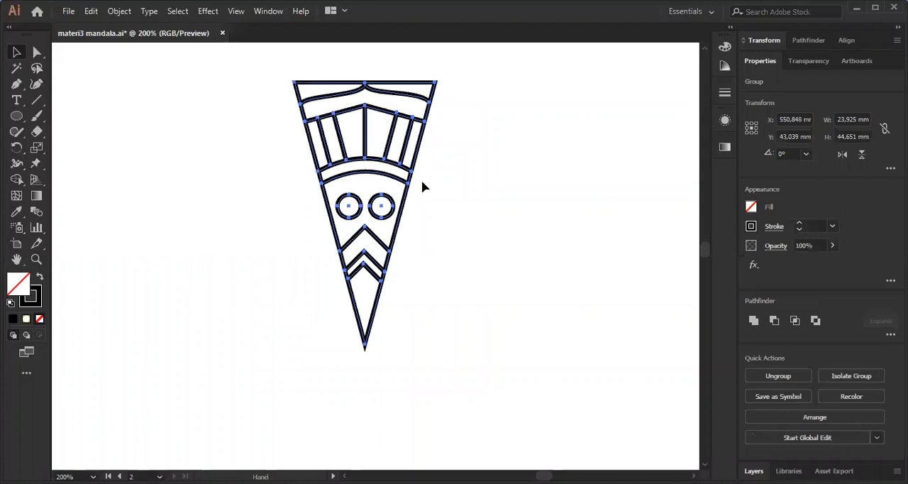
# Start the Rotate tool on the wedge group and examine the rotation centre and the wedge's bottom tip.
pyautogui.click(17, 147)
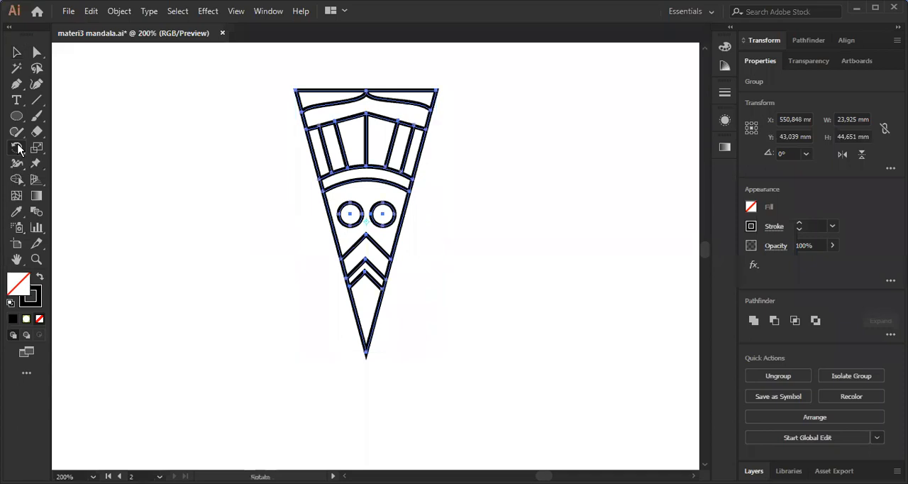
pyautogui.moveTo(18, 145); pyautogui.dragTo(72, 145)
pyautogui.scroll(6, 338, 168)
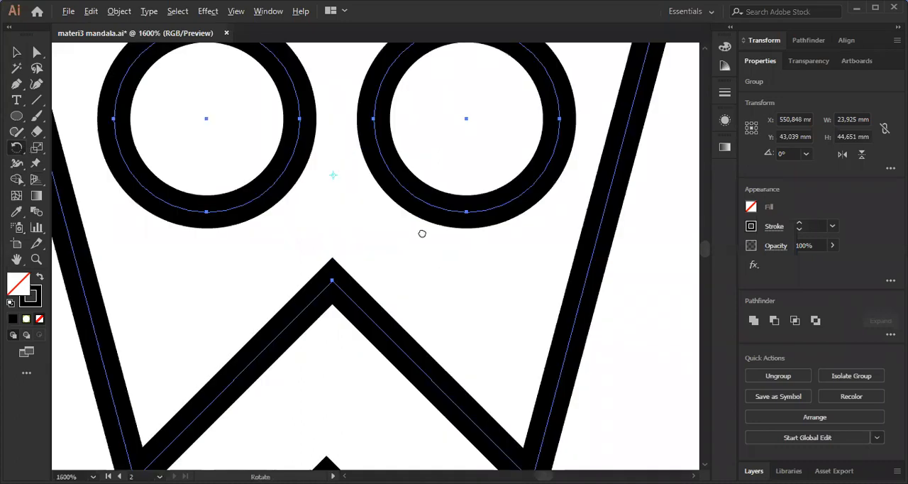
pyautogui.scroll(3, 404, 192)
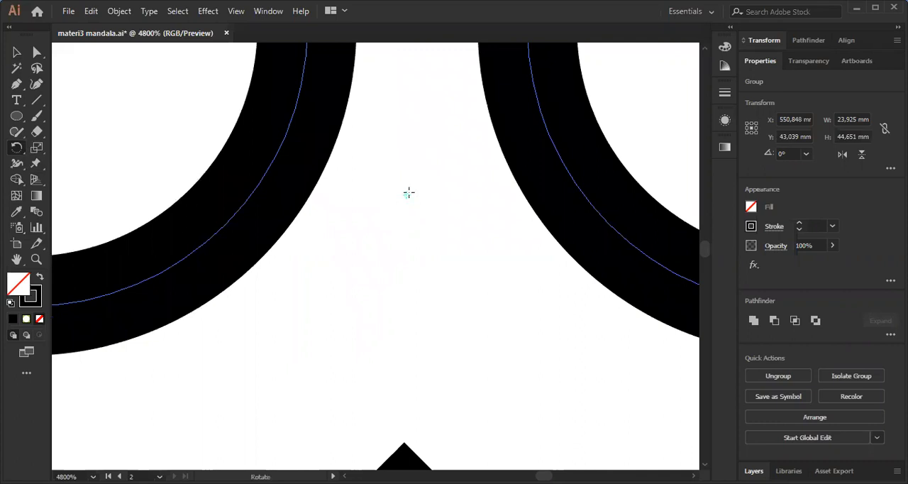
pyautogui.scroll(-2, 380, 229)
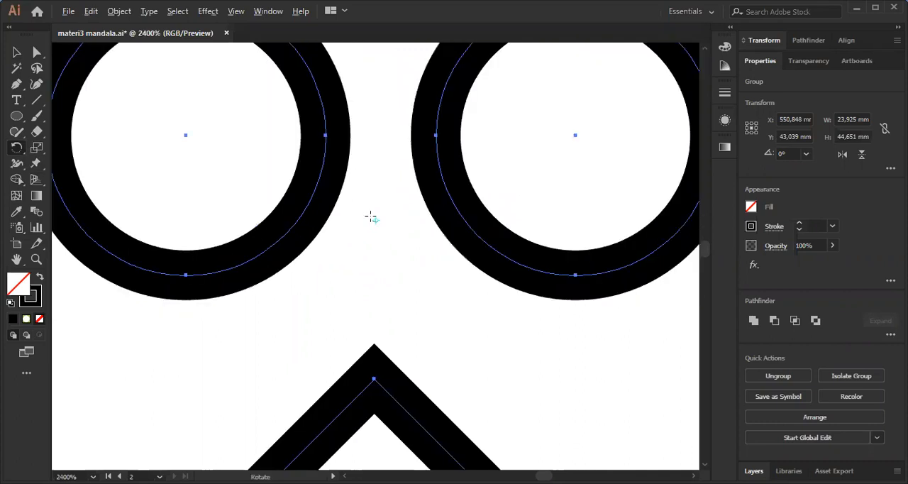
pyautogui.scroll(-1, 349, 214)
pyautogui.scroll(-4, 442, 249)
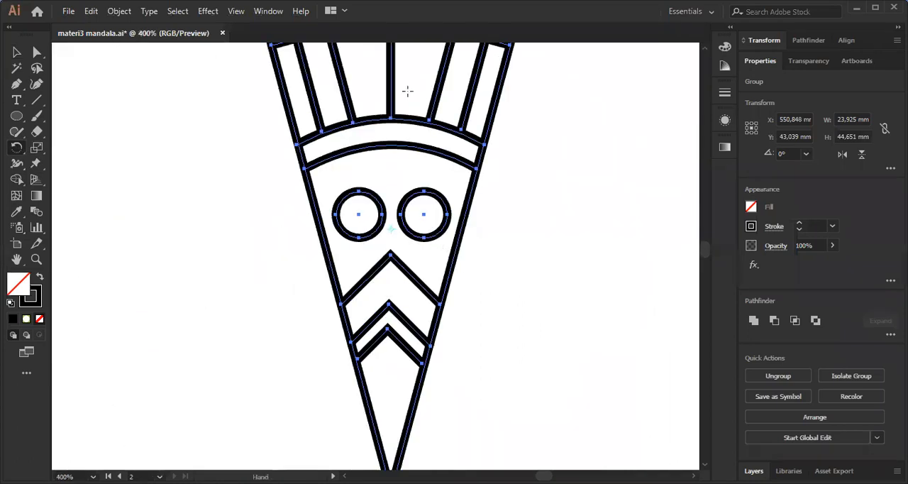
pyautogui.scroll(-1, 393, 192)
pyautogui.scroll(1, 409, 213)
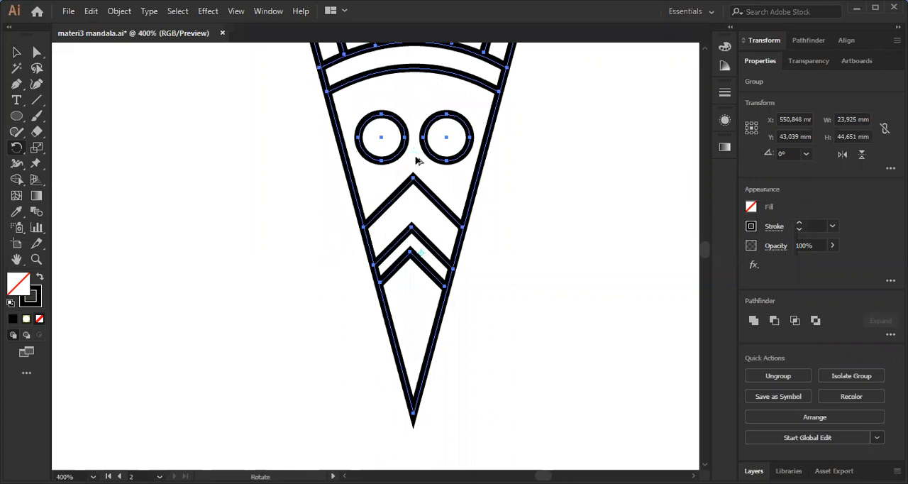
pyautogui.scroll(-1, 417, 150)
pyautogui.scroll(1, 426, 163)
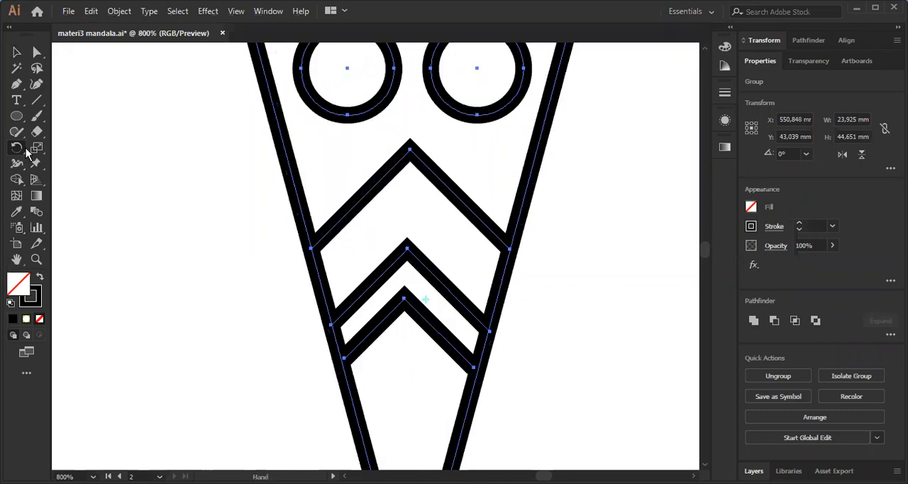
pyautogui.scroll(1, 436, 165)
pyautogui.scroll(-2, 422, 317)
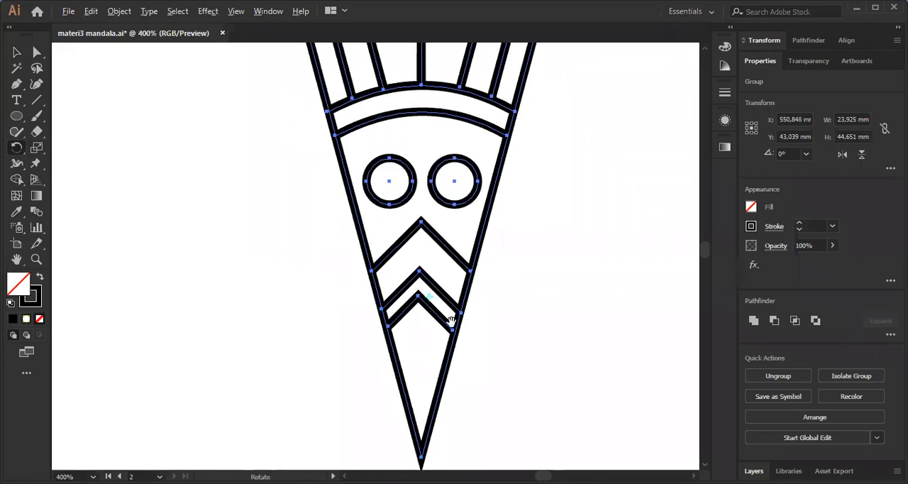
pyautogui.scroll(3, 431, 135)
pyautogui.scroll(-5, 428, 92)
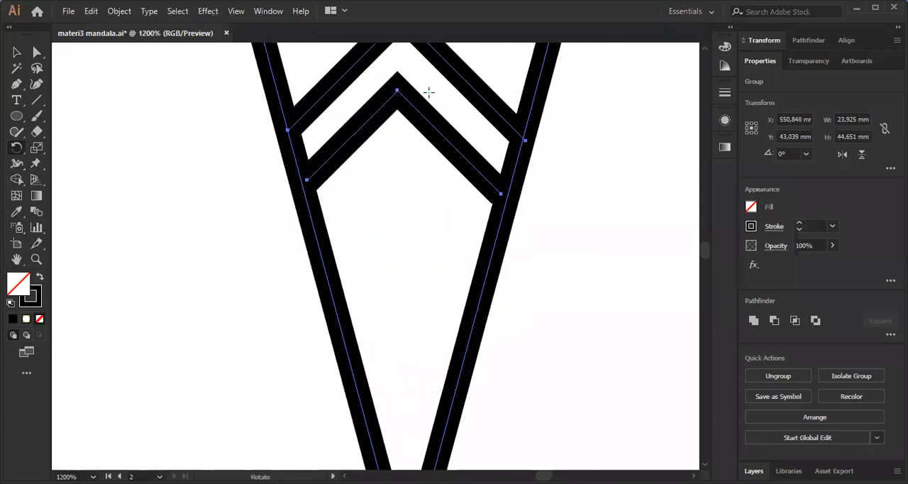
pyautogui.scroll(-6, 404, 183)
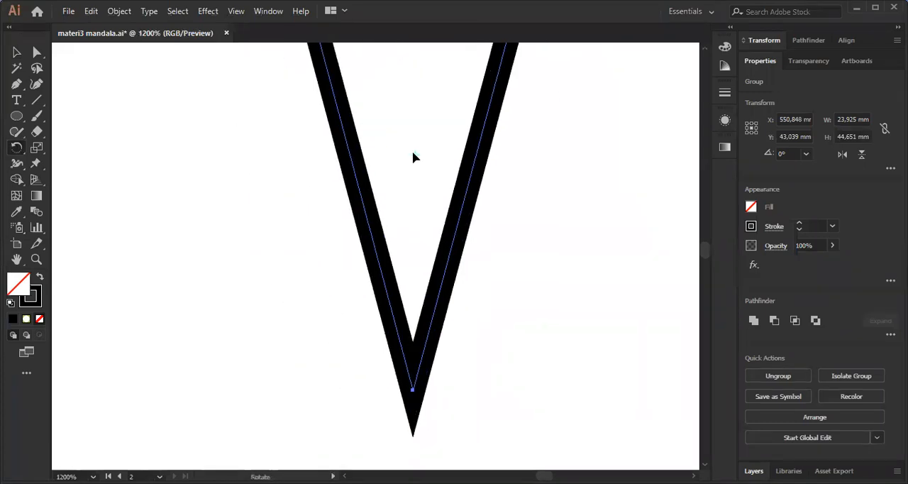
# Place the rotation centre exactly on the anchor at the wedge's bottom tip.
pyautogui.moveTo(463, 325); pyautogui.dragTo(419, 154)
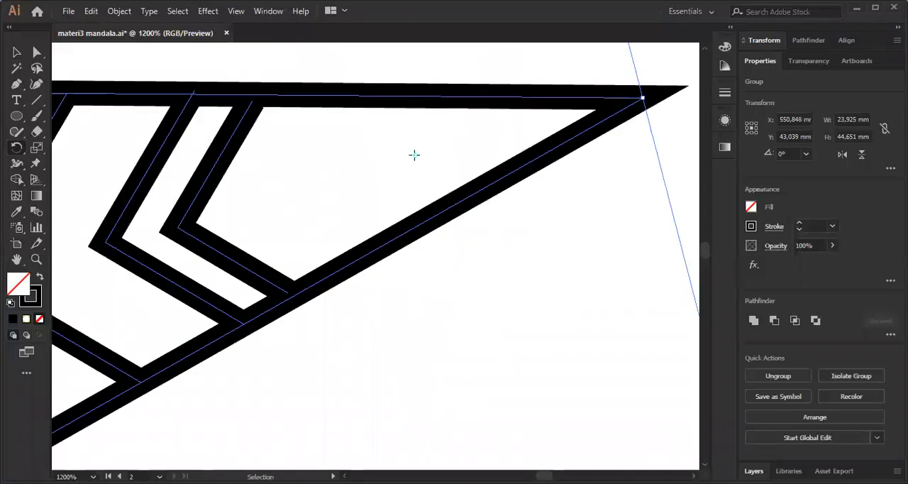
pyautogui.hotkey('ctrl', 'z')
pyautogui.click(413, 392)
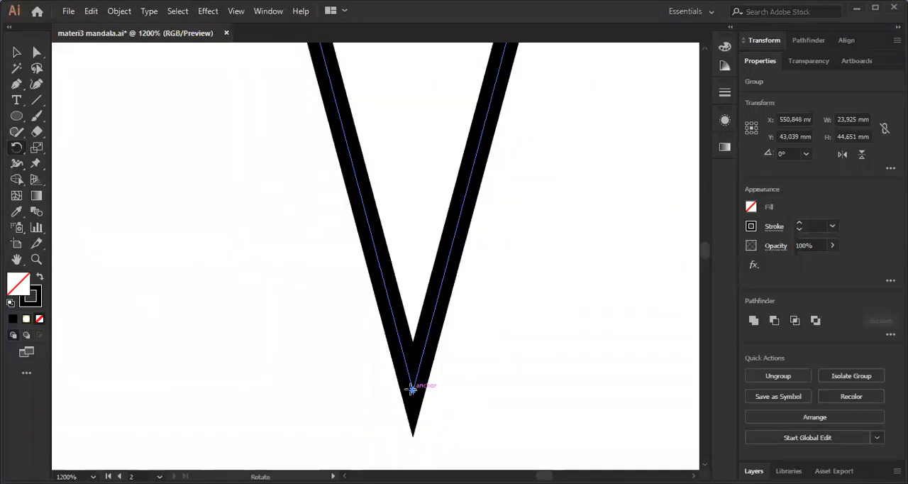
pyautogui.scroll(4, 414, 420)
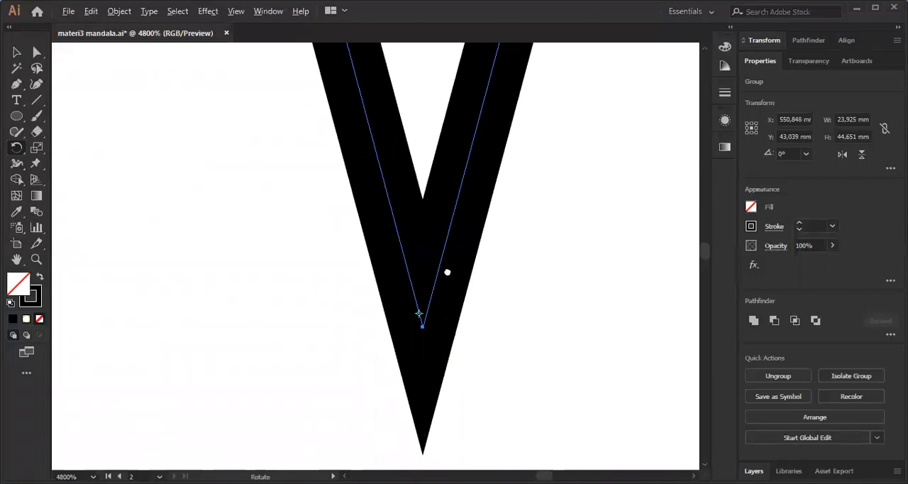
pyautogui.scroll(1, 439, 265)
pyautogui.scroll(2, 423, 215)
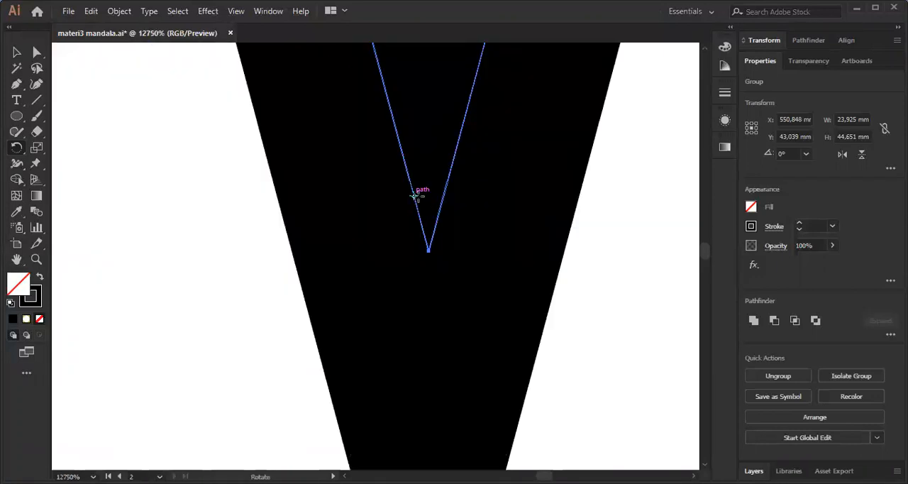
pyautogui.moveTo(418, 198); pyautogui.dragTo(426, 258)
pyautogui.scroll(1, 425, 241)
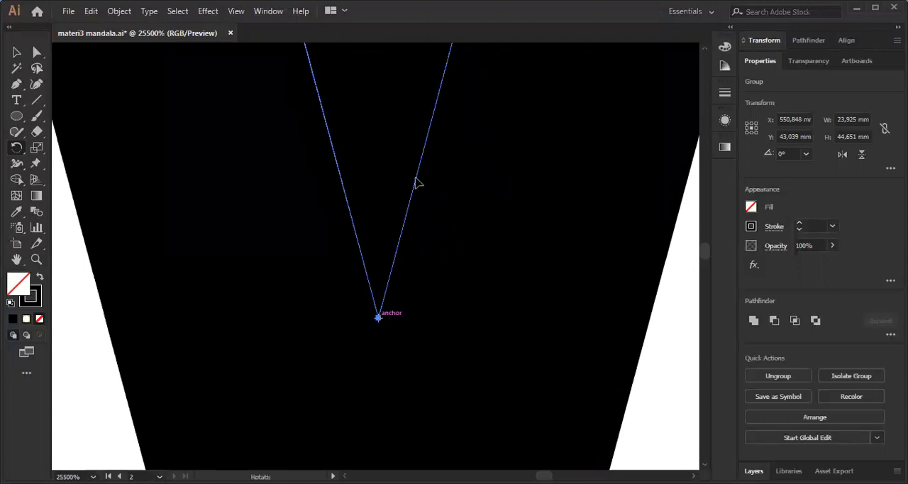
# Rotate a copy of the wedge group 30° clockwise around its tip, snapping it against the original's side.
pyautogui.scroll(-1, 415, 182)
pyautogui.scroll(-5, 429, 211)
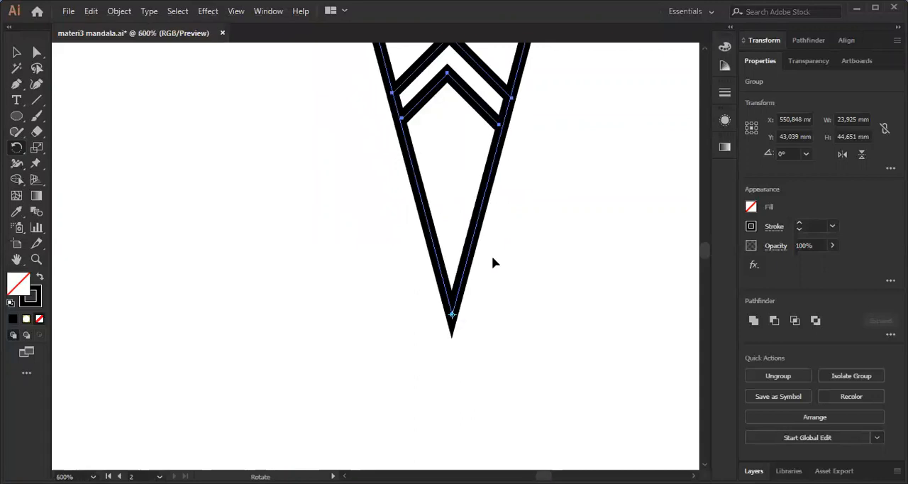
pyautogui.scroll(-3, 500, 280)
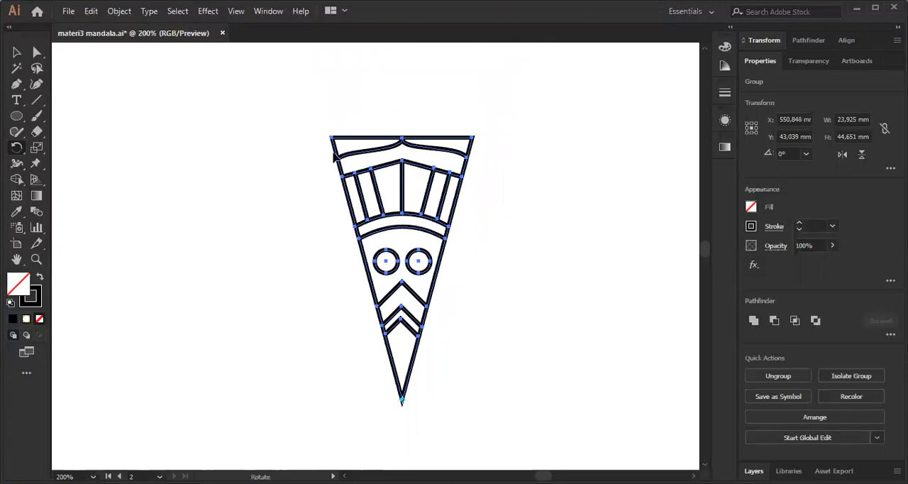
pyautogui.scroll(-1, 333, 129)
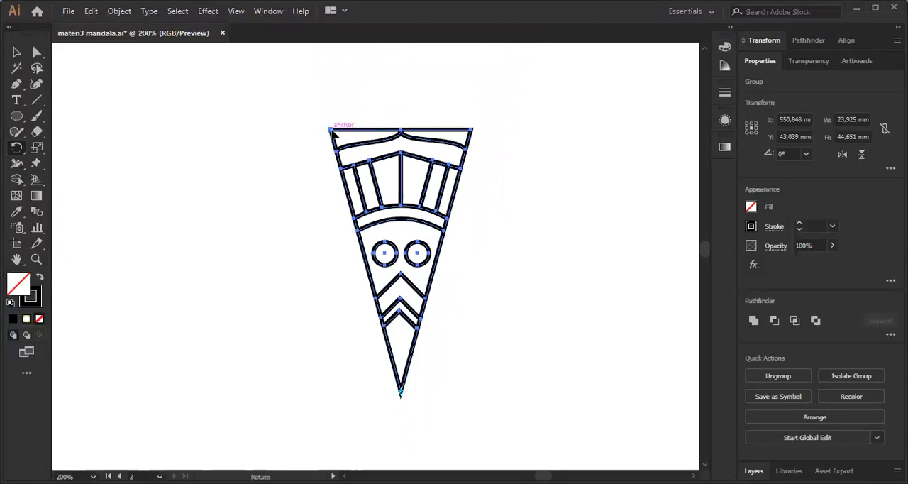
pyautogui.moveTo(332, 131); pyautogui.dragTo(475, 135)
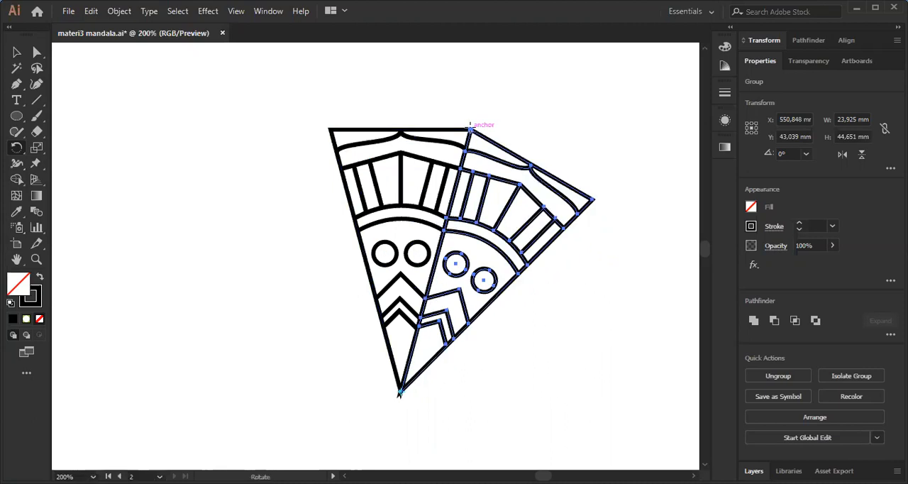
pyautogui.scroll(4, 480, 122)
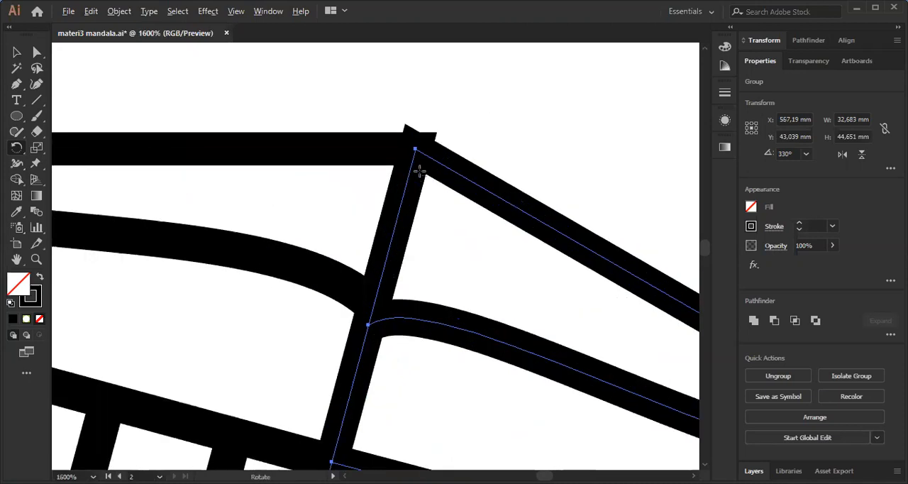
pyautogui.keyDown('alt'); pyautogui.scroll(-8, 419, 170); pyautogui.keyUp('alt')
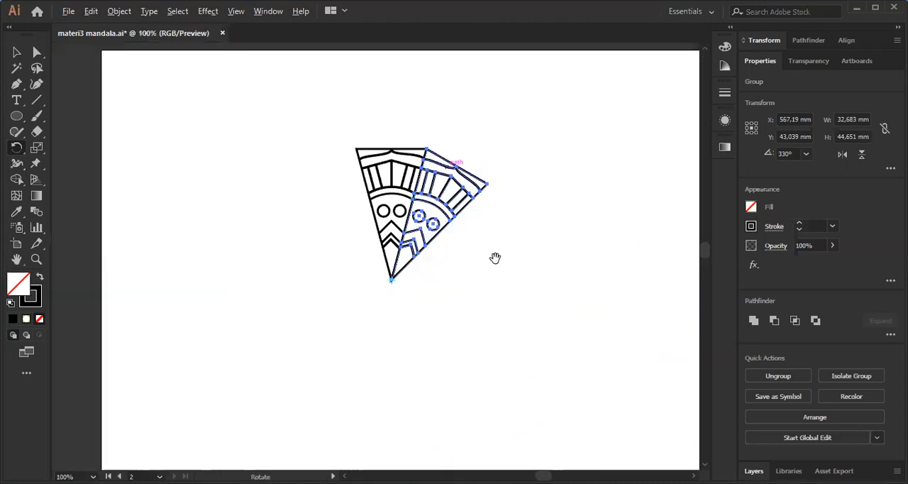
# Repeat the rotated copy until twelve wedges complete the full circle, and deselect the artwork.
pyautogui.moveTo(519, 220); pyautogui.dragTo(572, 154)
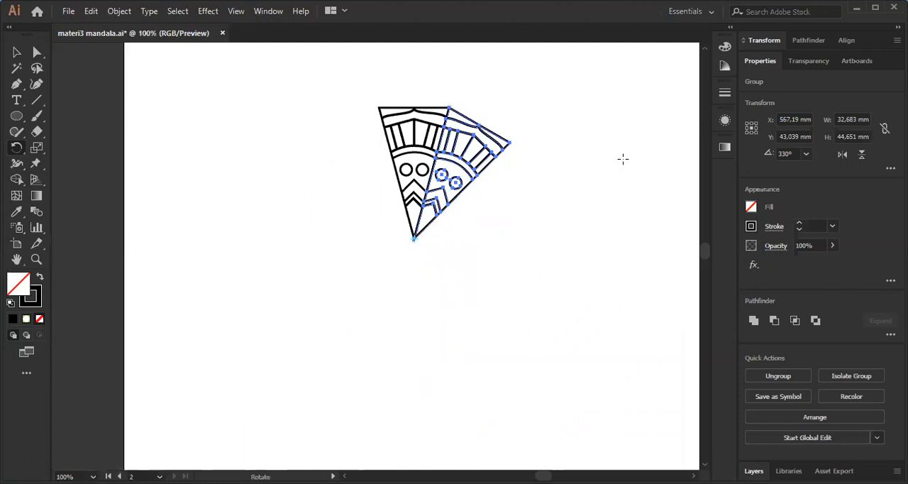
pyautogui.hotkey('ctrl', 'd')
pyautogui.hotkey('ctrl', 'd')
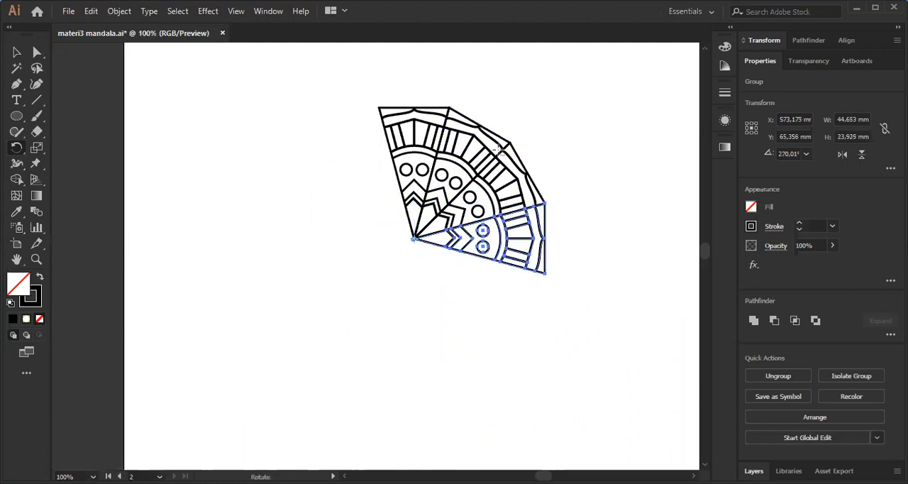
pyautogui.keyDown('alt'); pyautogui.scroll(2, 578, 149); pyautogui.keyUp('alt')
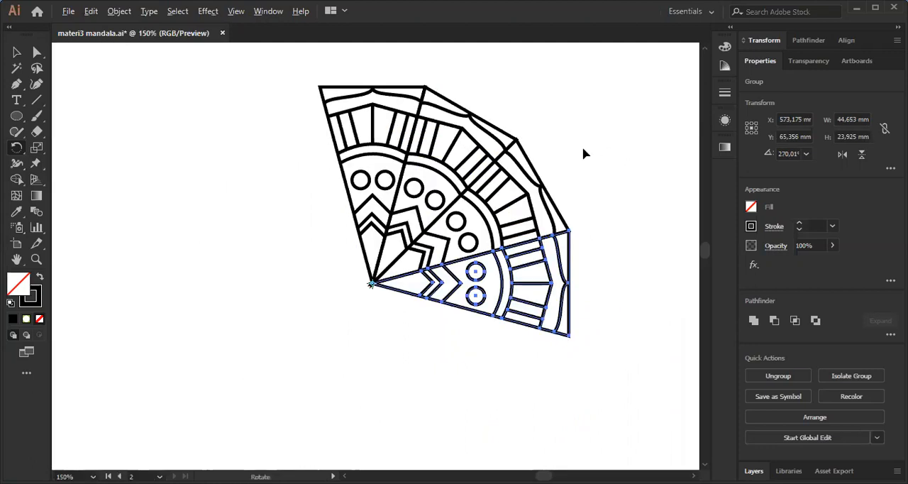
pyautogui.hotkey('ctrl', 'd')
pyautogui.hotkey('ctrl', 'd')
pyautogui.hotkey('ctrl', 'd')
pyautogui.hotkey('ctrl', 'd')
pyautogui.hotkey('ctrl', 'd')
pyautogui.hotkey('ctrl', 'd')
pyautogui.hotkey('ctrl', 'd')
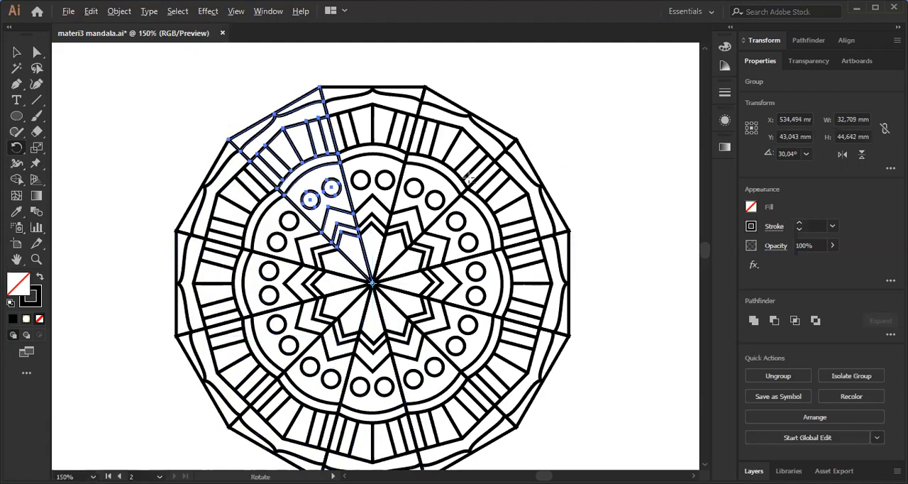
pyautogui.keyDown('alt'); pyautogui.scroll(-2, 469, 179); pyautogui.keyUp('alt')
pyautogui.scroll(-1, 510, 156)
pyautogui.press('v')
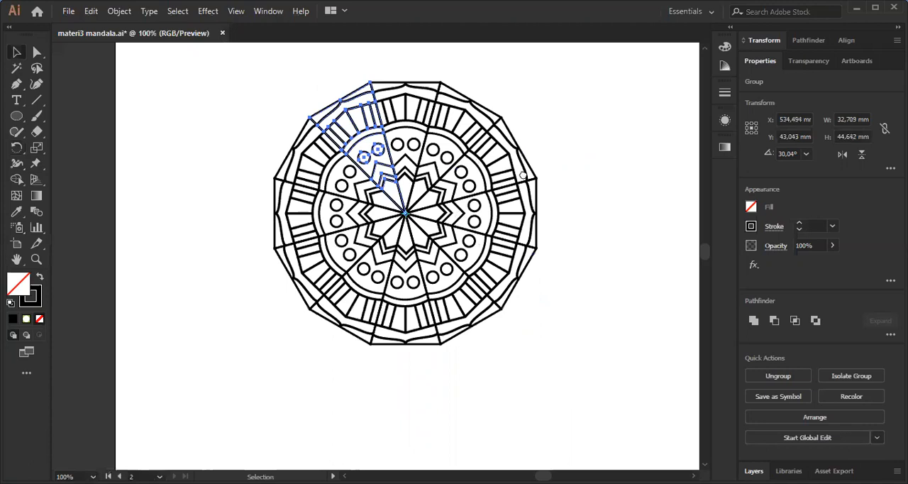
pyautogui.moveTo(523, 175); pyautogui.dragTo(453, 186)
pyautogui.click(530, 119)
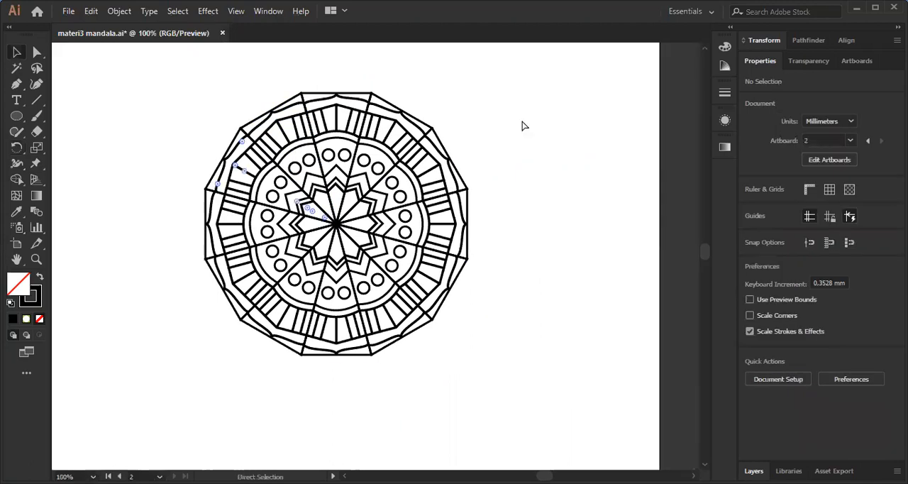
# Undo all the rotated copies back to the single original wedge and deselect it.
pyautogui.hotkey('ctrl', 'z')
pyautogui.hotkey('ctrl', 'z')
pyautogui.hotkey('ctrl', 'z')
pyautogui.hotkey('ctrl', 'z')
pyautogui.hotkey('ctrl', 'z')
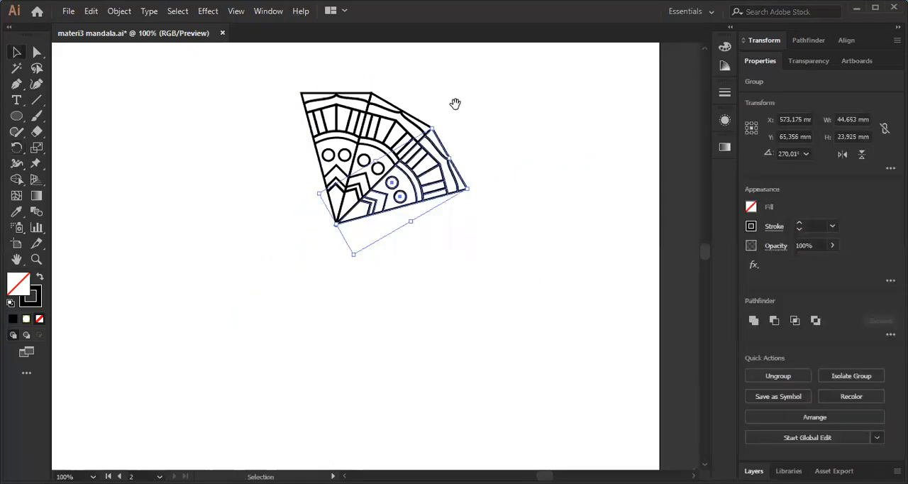
pyautogui.hotkey('ctrl', 'z')
pyautogui.hotkey('ctrl', 'z')
pyautogui.hotkey('ctrl', '+')
pyautogui.click(496, 383)
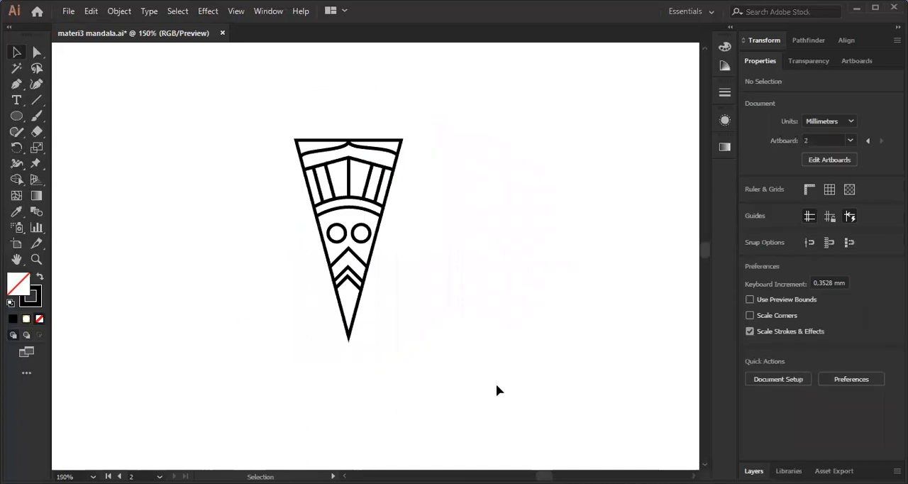
# Select the wedge group and set the Rotate tool's centre on the anchor at its bottom tip.
pyautogui.click(336, 257)
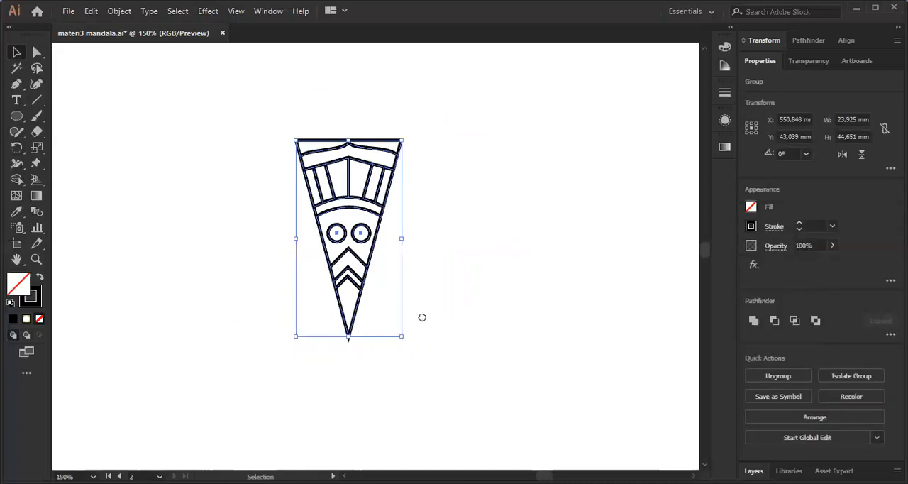
pyautogui.hotkey('ctrl', '+')
pyautogui.hotkey('ctrl', '+')
pyautogui.click(16, 147)
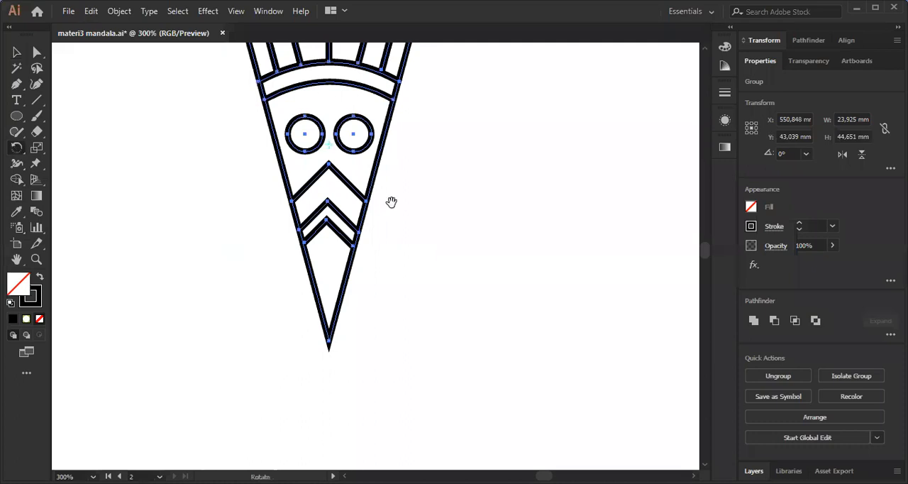
pyautogui.hotkey('ctrl', '=')
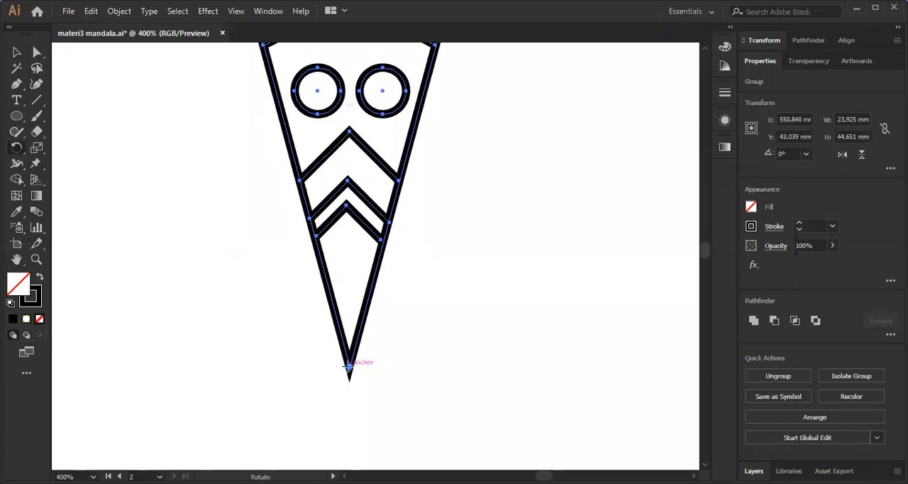
pyautogui.hotkey('ctrl', '-')
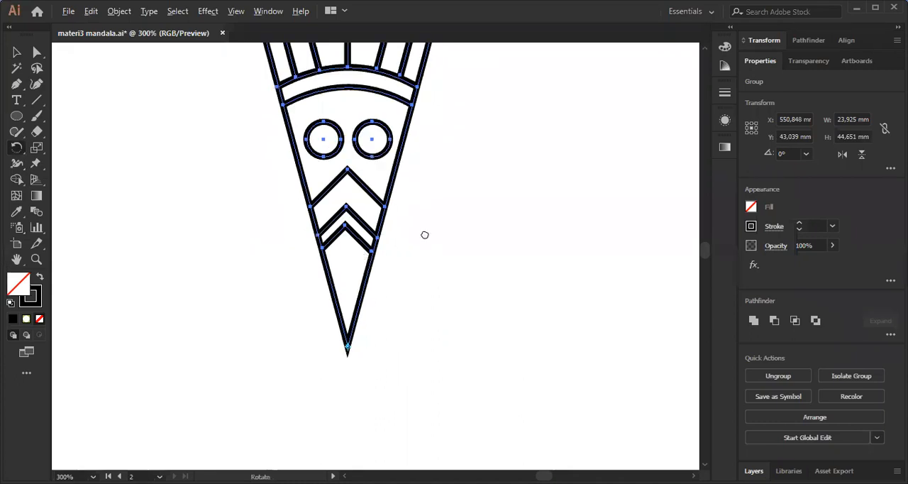
pyautogui.hotkey('ctrl', '-')
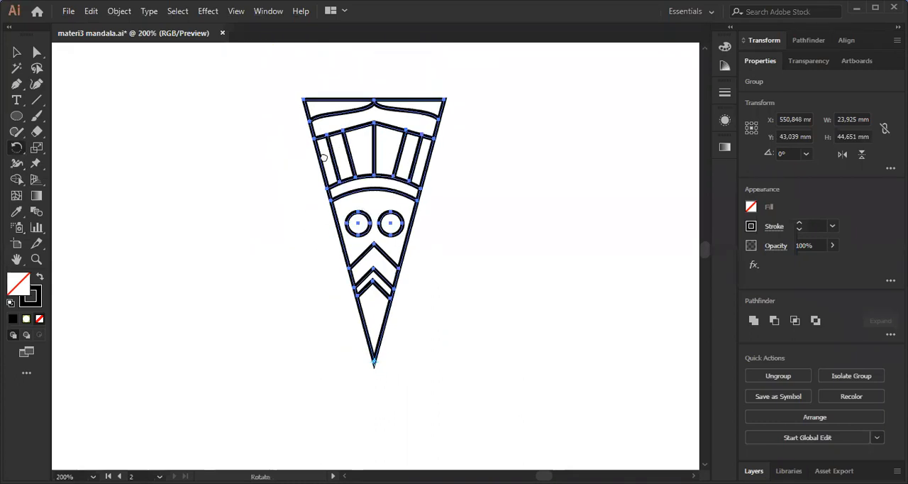
# Add the text note "Alt - Tarik" on the artboard beside the wedge.
pyautogui.moveTo(323, 158); pyautogui.dragTo(312, 175)
pyautogui.click(18, 102)
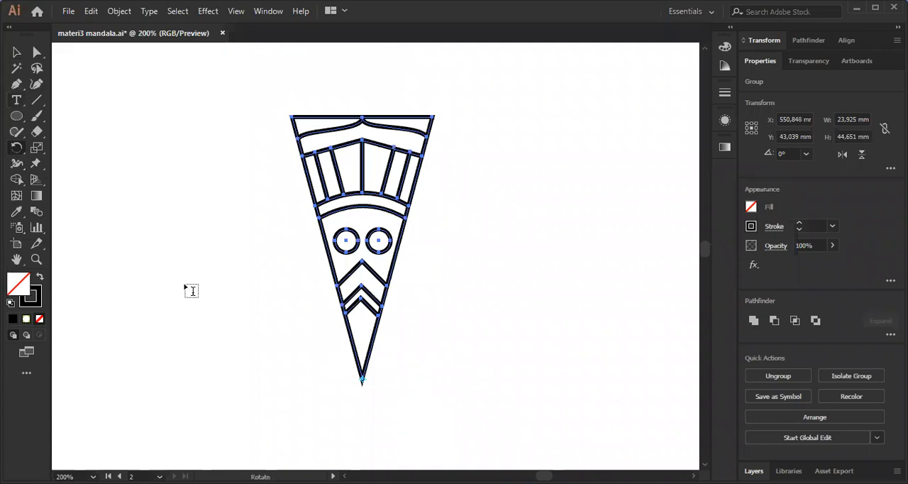
pyautogui.click(192, 291)
pyautogui.write('Alt - Tarik')
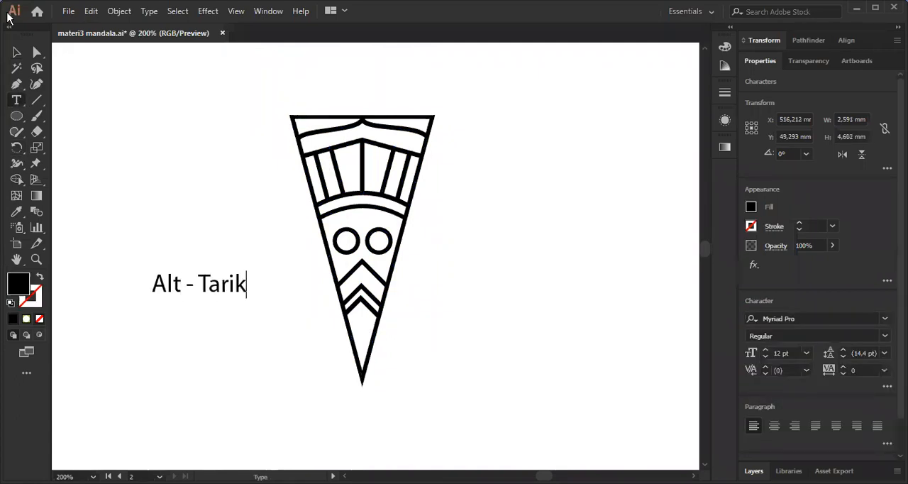
pyautogui.click(19, 53)
# Select the whole ornamented wedge group again.
pyautogui.moveTo(246, 347); pyautogui.dragTo(488, 300)
pyautogui.moveTo(412, 242); pyautogui.dragTo(200, 249)
pyautogui.moveTo(439, 235); pyautogui.dragTo(339, 246)
pyautogui.moveTo(466, 171); pyautogui.dragTo(390, 194)
pyautogui.moveTo(313, 72); pyautogui.dragTo(568, 434)
pyautogui.moveTo(541, 282); pyautogui.dragTo(528, 281)
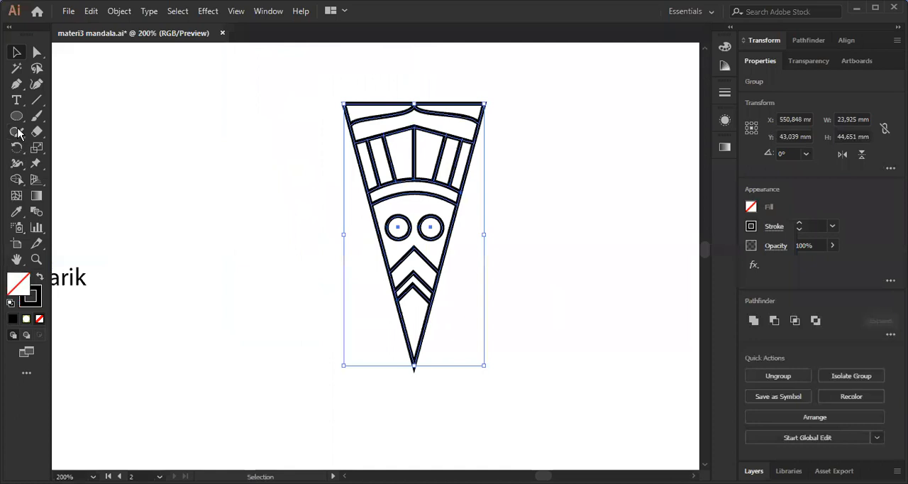
# Set the Rotate tool's centre exactly on the anchor at the wedge's bottom tip.
pyautogui.click(18, 147)
pyautogui.moveTo(415, 243); pyautogui.dragTo(395, 195)
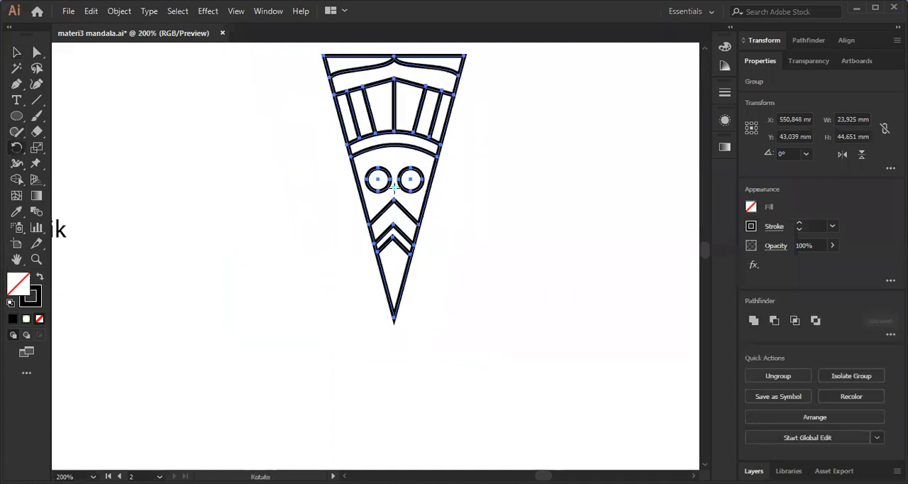
pyautogui.scroll(2, 396, 185)
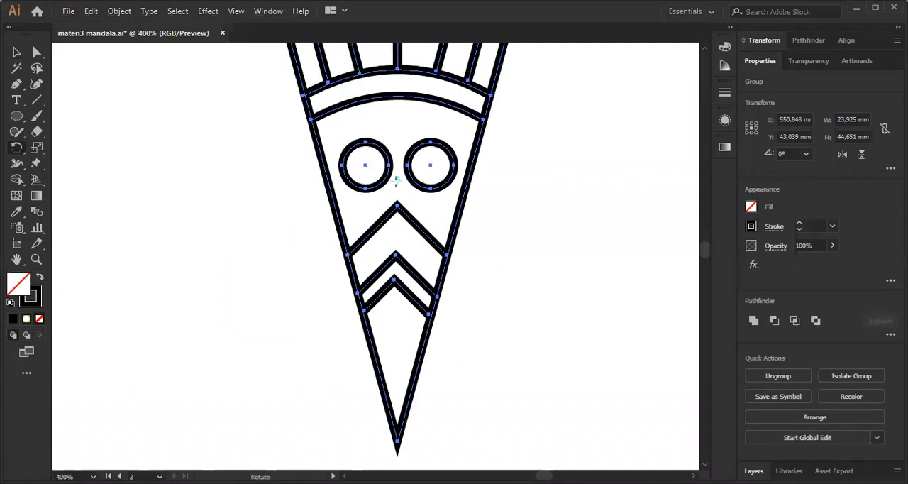
pyautogui.moveTo(398, 179); pyautogui.dragTo(399, 241)
pyautogui.hotkey('ctrl', 'z')
pyautogui.click(396, 354)
pyautogui.click(397, 440)
pyautogui.scroll(3, 396, 443)
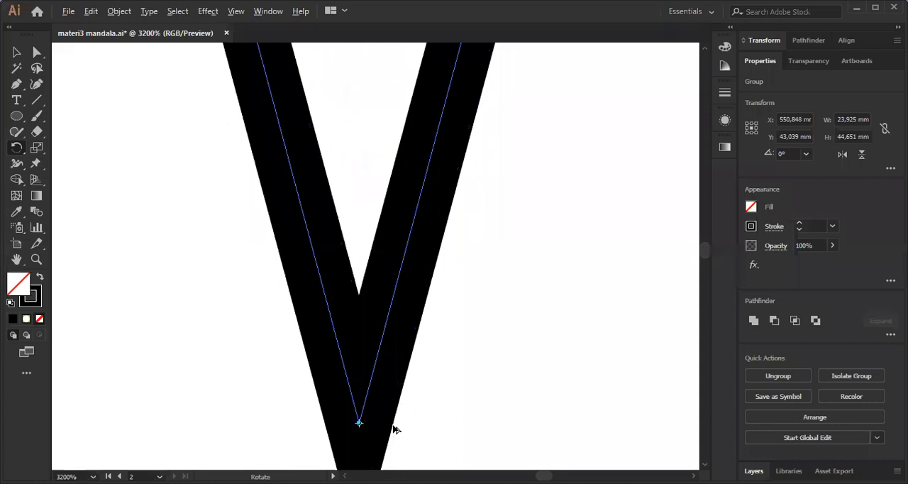
pyautogui.scroll(-4, 391, 430)
pyautogui.scroll(-2, 395, 409)
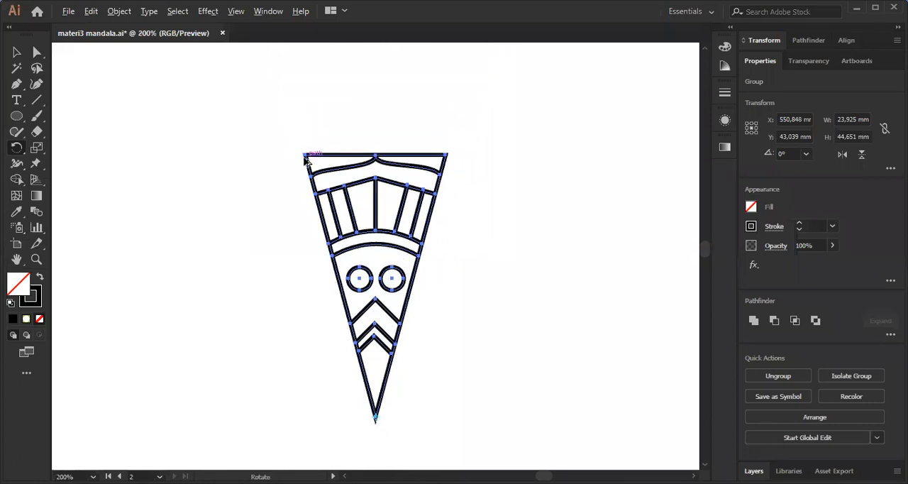
# Rotate a copy of the wedge group 30° clockwise around its tip, snapping it against the original's side.
pyautogui.moveTo(306, 157); pyautogui.dragTo(447, 159)
pyautogui.scroll(-3, 461, 144)
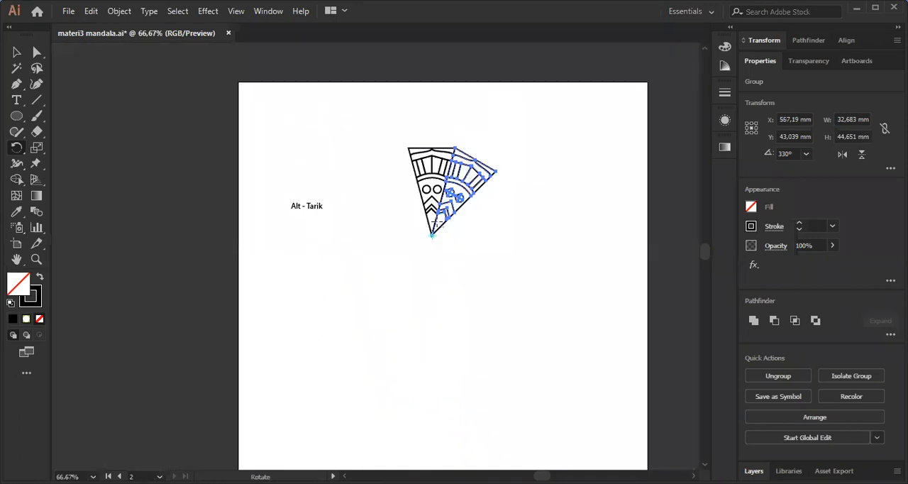
pyautogui.scroll(2, 436, 222)
pyautogui.scroll(-1, 518, 228)
# Repeat the rotated copy until twelve wedges complete the full circle.
pyautogui.hotkey('ctrl', 'd')
pyautogui.hotkey('ctrl', 'd')
pyautogui.hotkey('ctrl', 'd')
pyautogui.hotkey('ctrl', 'd')
pyautogui.hotkey('ctrl', 'd')
pyautogui.hotkey('ctrl', 'd')
pyautogui.hotkey('ctrl', 'd')
pyautogui.hotkey('ctrl', 'd')
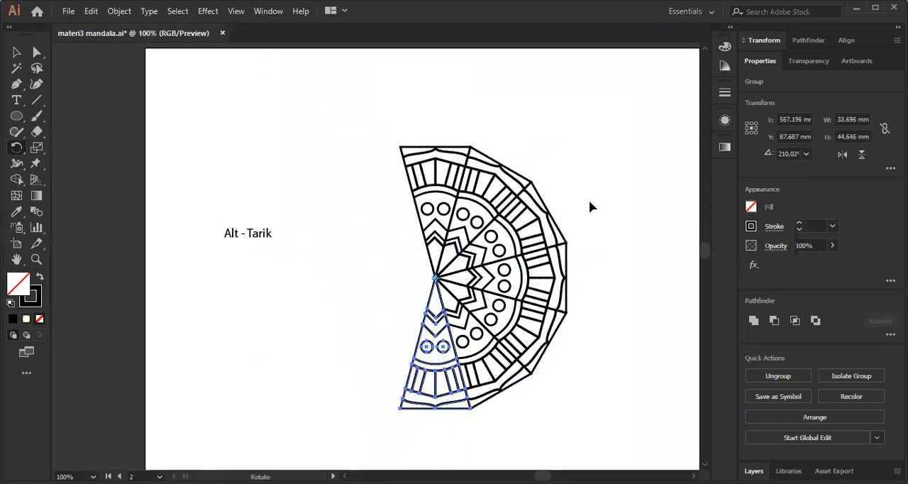
pyautogui.hotkey('ctrl', 'd')
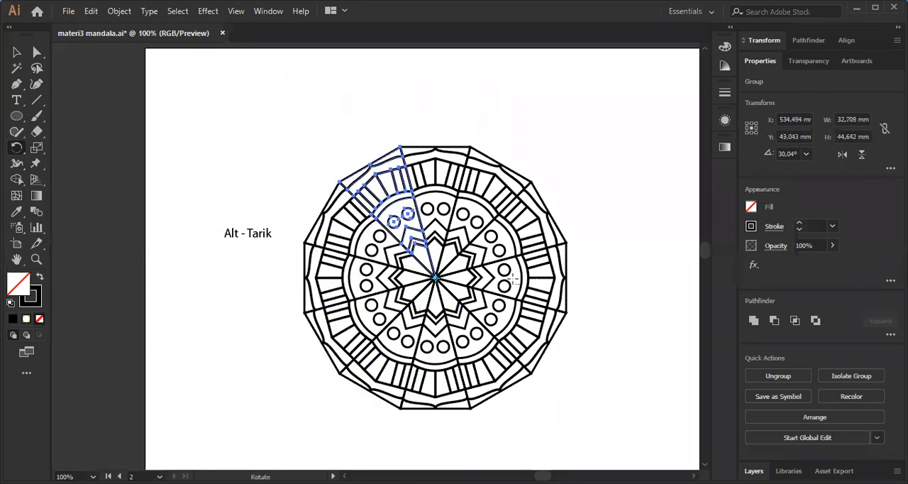
# Duplicate the "Alt - Tarik" note below itself and change the copy's text to "Ctrl + D".
pyautogui.press('v')
pyautogui.moveTo(252, 186); pyautogui.dragTo(255, 170)
pyautogui.click(255, 174)
pyautogui.keyDown('alt'); pyautogui.moveTo(253, 215); pyautogui.dragTo(253, 270); pyautogui.keyUp('alt')
pyautogui.tripleClick(260, 273)
pyautogui.write('Ctrl + D')
pyautogui.click(17, 53)
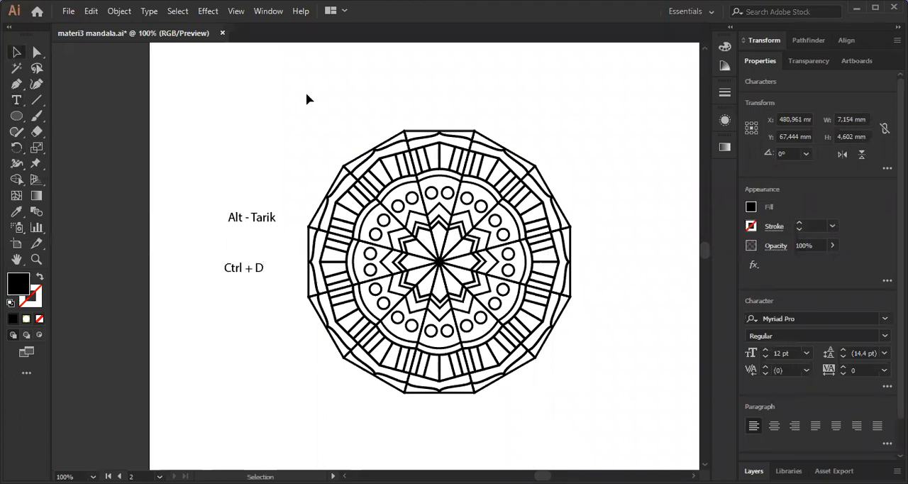
# Move the complete mandala about 37 mm right and 16 mm down, away from the text notes, and deselect it.
pyautogui.click(459, 266)
pyautogui.scroll(1, 459, 265)
pyautogui.moveTo(462, 265); pyautogui.dragTo(464, 263)
pyautogui.moveTo(420, 216); pyautogui.dragTo(419, 191)
pyautogui.scroll(-1, 398, 212)
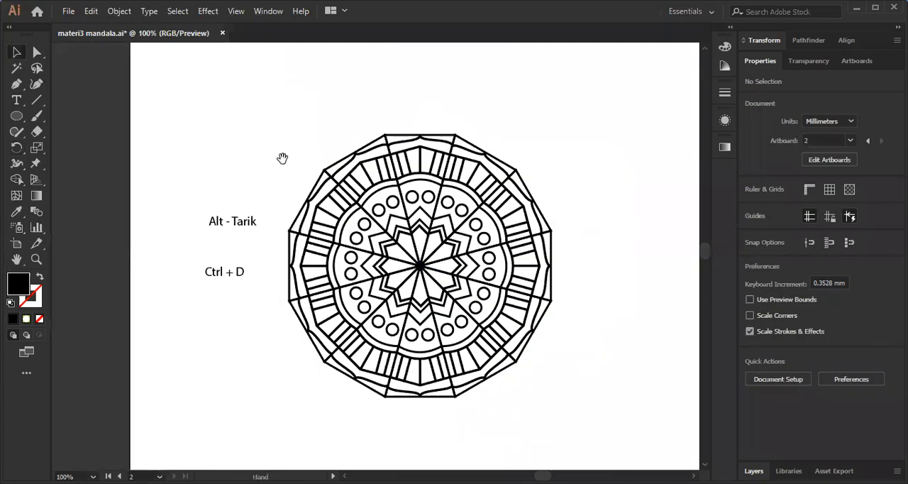
pyautogui.moveTo(282, 158); pyautogui.dragTo(274, 166)
pyautogui.moveTo(263, 96); pyautogui.dragTo(550, 409)
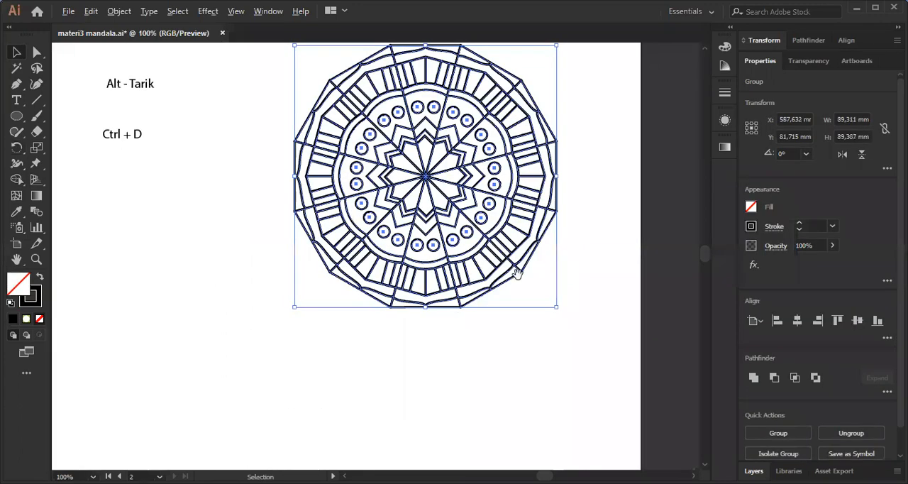
pyautogui.moveTo(568, 205); pyautogui.dragTo(517, 275)
pyautogui.moveTo(509, 195); pyautogui.dragTo(513, 181)
pyautogui.click(528, 202)
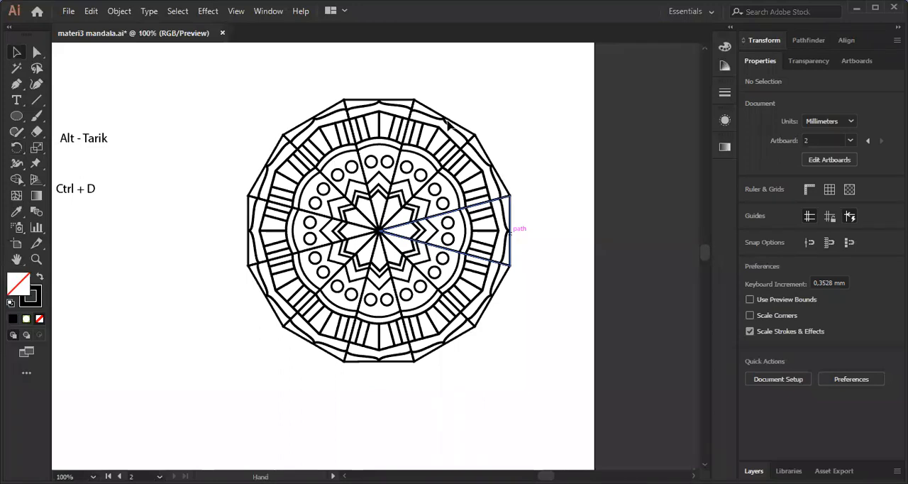
# Examine the corners along the mandala's upper edge where the outlines of neighbouring wedges meet.
pyautogui.scroll(3, 302, 310)
pyautogui.moveTo(303, 310); pyautogui.dragTo(355, 213)
pyautogui.scroll(2, 323, 162)
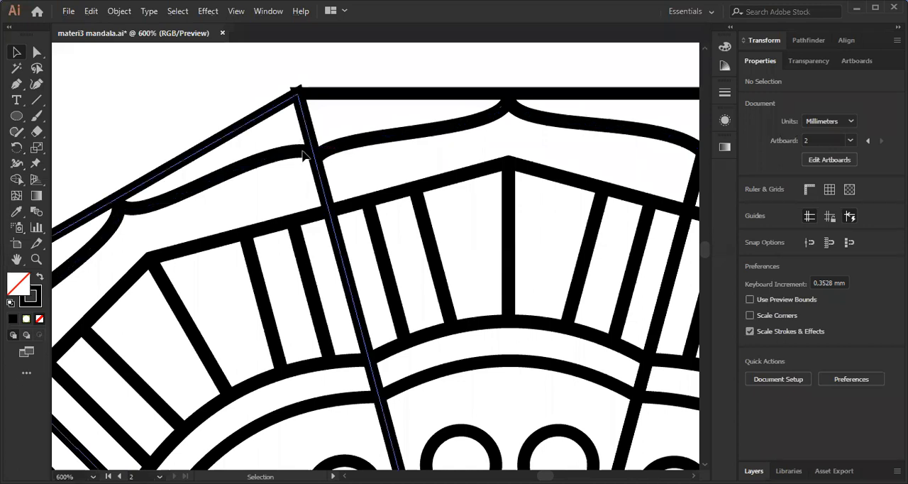
pyautogui.scroll(1, 303, 156)
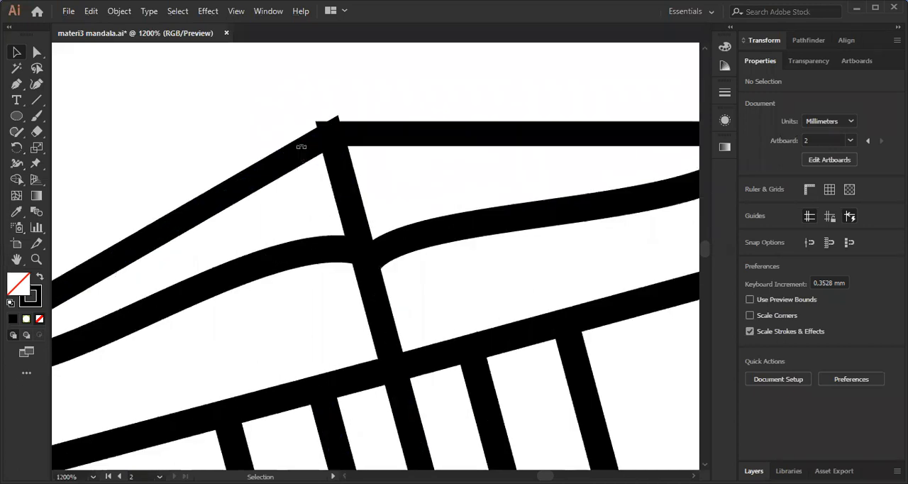
pyautogui.click(301, 146)
pyautogui.hotkey('ctrl', '1')
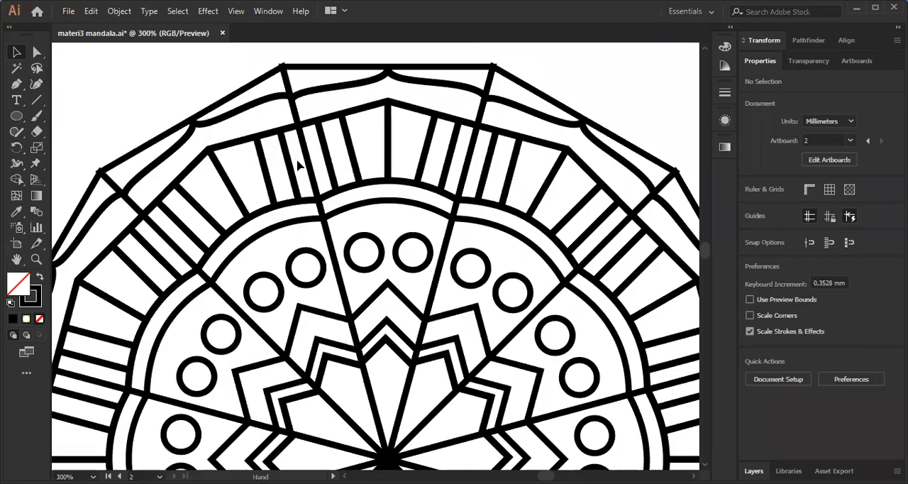
pyautogui.scroll(2, 297, 166)
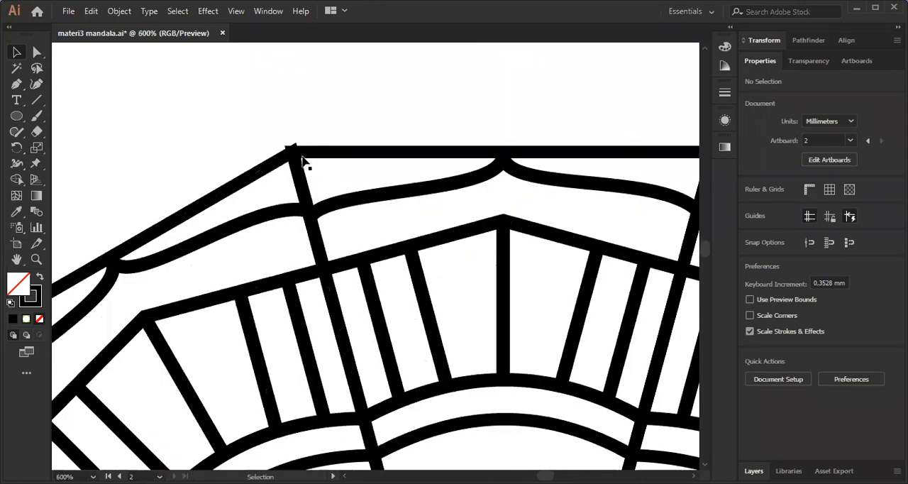
pyautogui.scroll(-4, 302, 163)
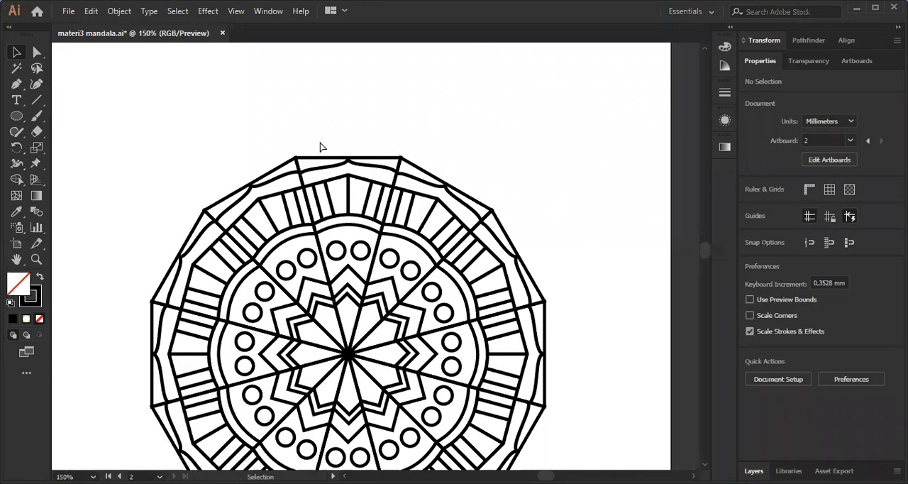
# Select the entire mandala and delete the straight outer edges on its lower-left and left sides with Shape Builder.
pyautogui.click(383, 203)
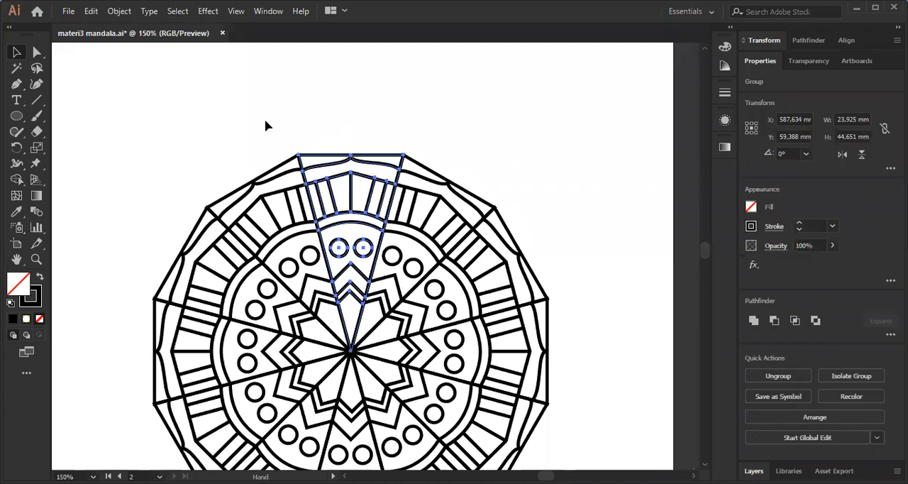
pyautogui.scroll(-2, 265, 126)
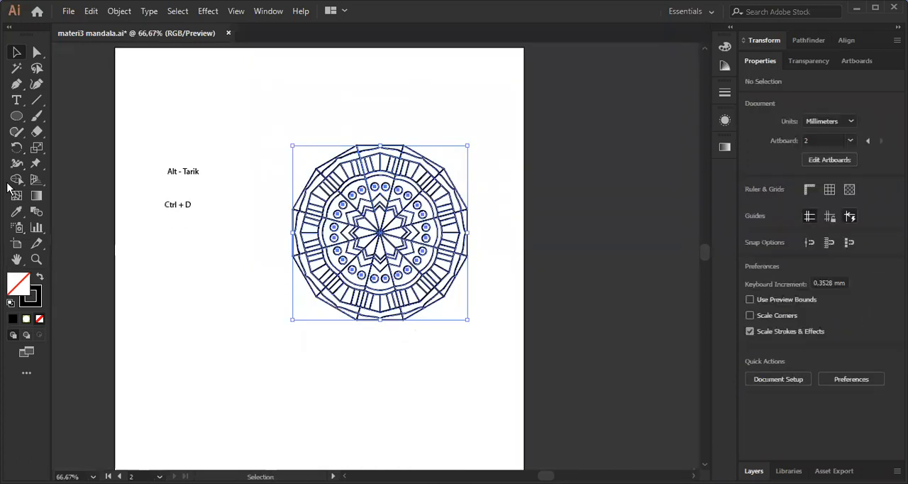
pyautogui.click(11, 182)
pyautogui.scroll(5, 364, 317)
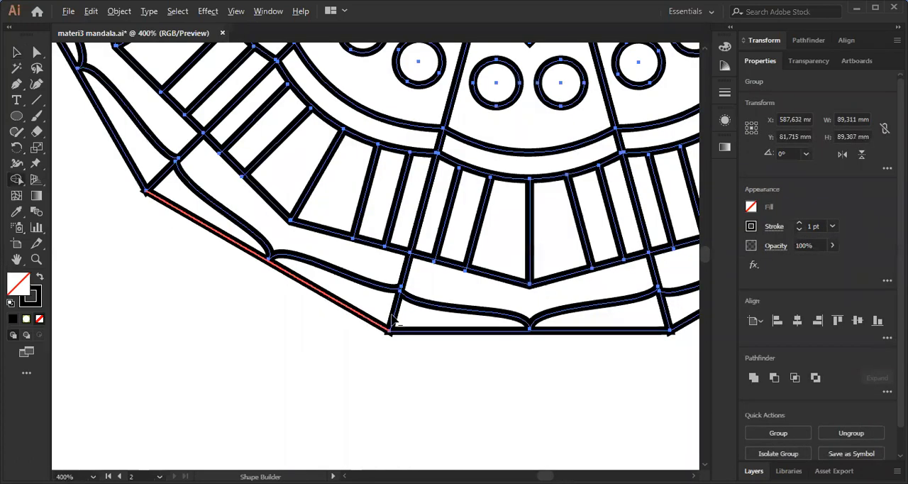
pyautogui.scroll(-2, 370, 223)
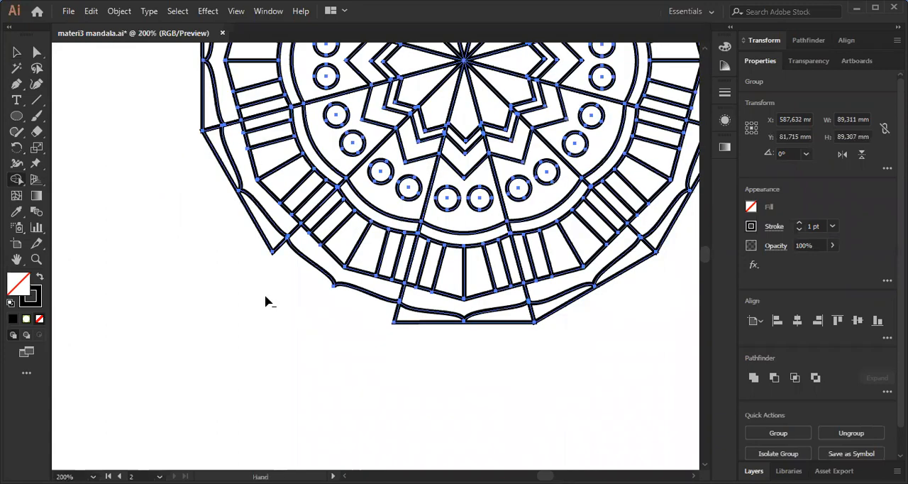
pyautogui.scroll(3, 265, 300)
pyautogui.keyDown('alt'); pyautogui.click(211, 174); pyautogui.keyUp('alt')
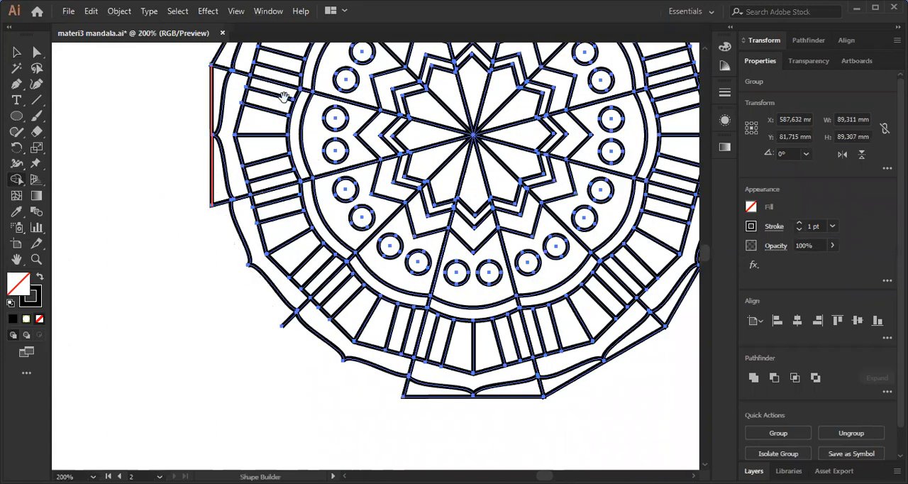
pyautogui.scroll(3, 284, 97)
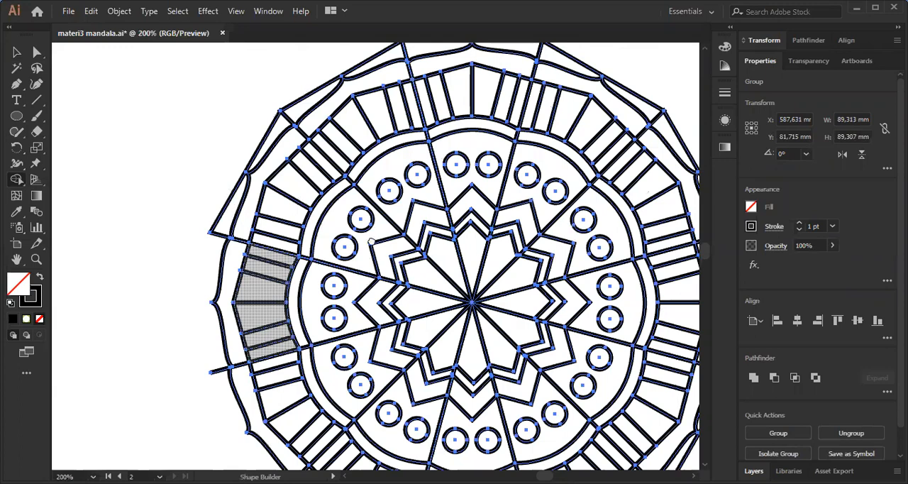
# Delete the straight outer edges along the mandala's upper-left, top and upper-right sides with Shape Builder.
pyautogui.scroll(2, 369, 163)
pyautogui.hscroll(1, 369, 163)
pyautogui.keyDown('alt'); pyautogui.click(412, 168); pyautogui.keyUp('alt')
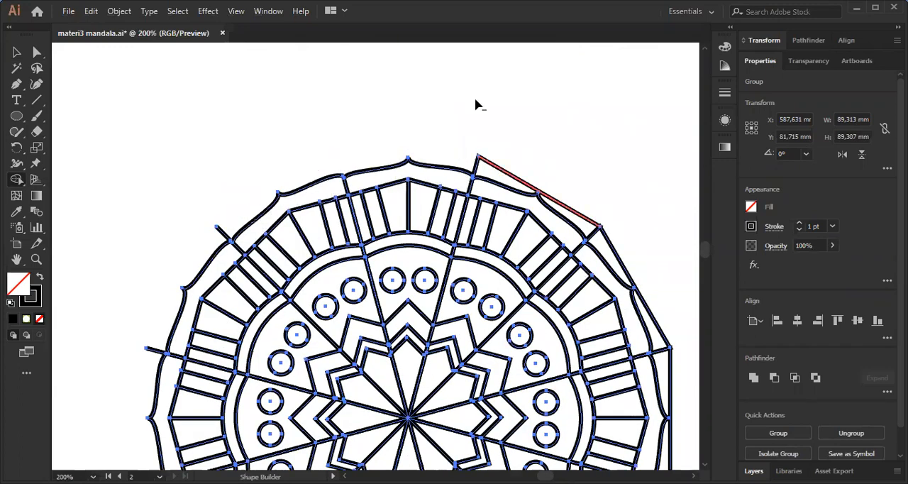
pyautogui.scroll(-3, 497, 163)
pyautogui.hscroll(2, 497, 163)
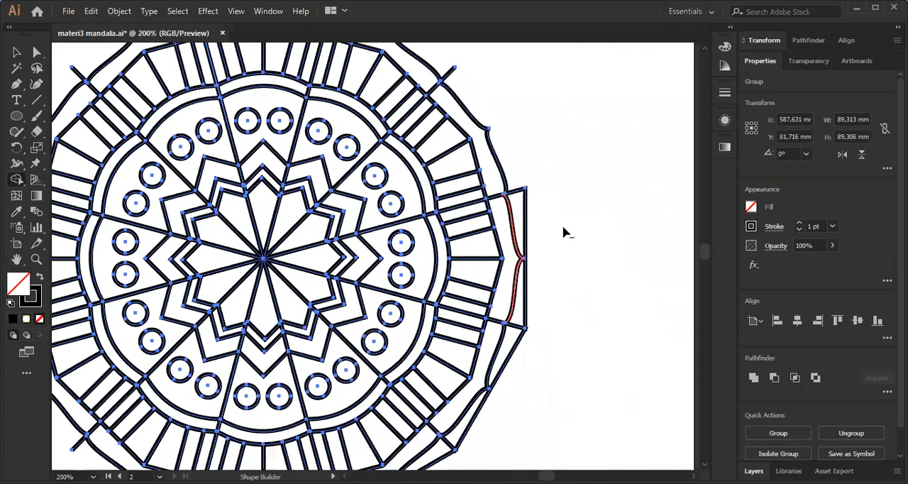
# Delete the remaining straight outer edges on the mandala's right, lower-right and bottom sides with Shape Builder.
pyautogui.scroll(-1, 565, 222)
pyautogui.hscroll(-1, 564, 223)
pyautogui.scroll(-2, 493, 352)
pyautogui.hscroll(-1, 492, 351)
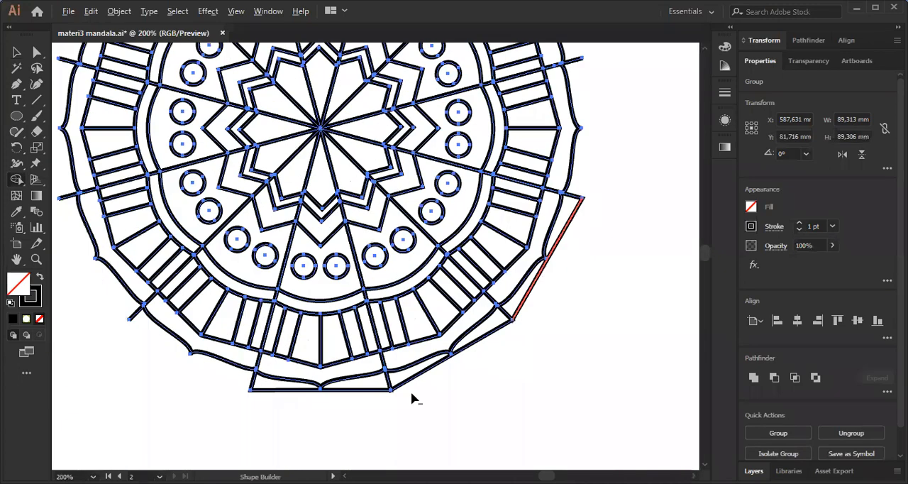
pyautogui.keyDown('alt'); pyautogui.click(410, 391); pyautogui.keyUp('alt')
pyautogui.keyDown('alt'); pyautogui.click(505, 313); pyautogui.keyUp('alt')
pyautogui.keyDown('alt'); pyautogui.click(388, 383); pyautogui.keyUp('alt')
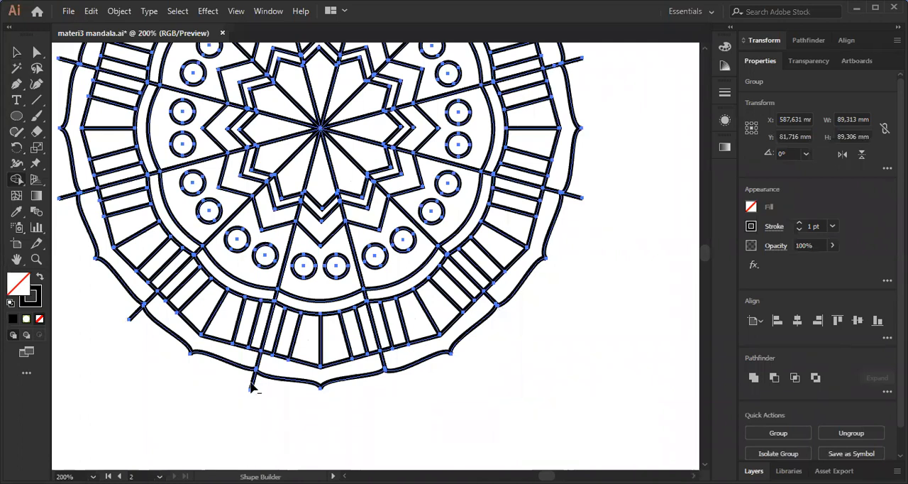
# Trim the divider line ends sticking out past the curved border on the mandala's lower-left and left sides.
pyautogui.moveTo(328, 291); pyautogui.dragTo(464, 415)
pyautogui.keyDown('alt'); pyautogui.click(413, 381); pyautogui.keyUp('alt')
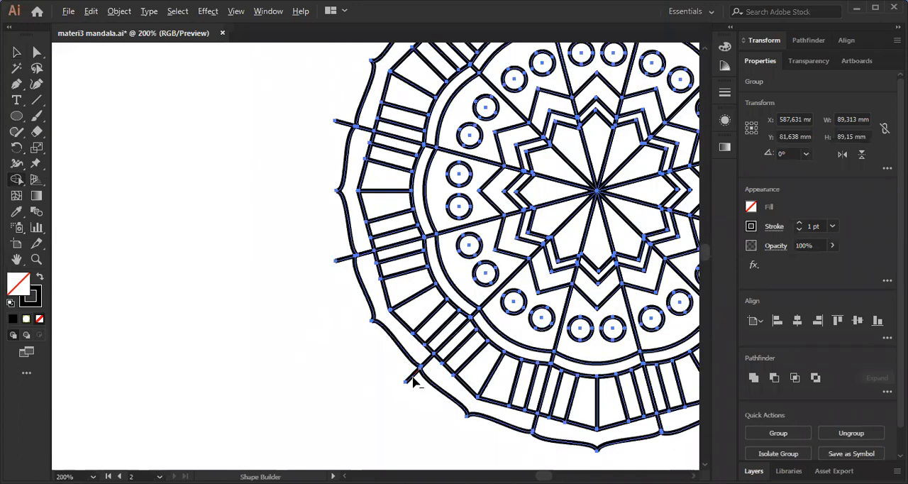
pyautogui.keyDown('alt'); pyautogui.click(345, 259); pyautogui.keyUp('alt')
pyautogui.moveTo(397, 185); pyautogui.dragTo(321, 316)
pyautogui.keyDown('alt'); pyautogui.click(266, 254); pyautogui.keyUp('alt')
pyautogui.keyDown('alt'); pyautogui.click(333, 132); pyautogui.keyUp('alt')
pyautogui.moveTo(482, 143); pyautogui.dragTo(314, 202)
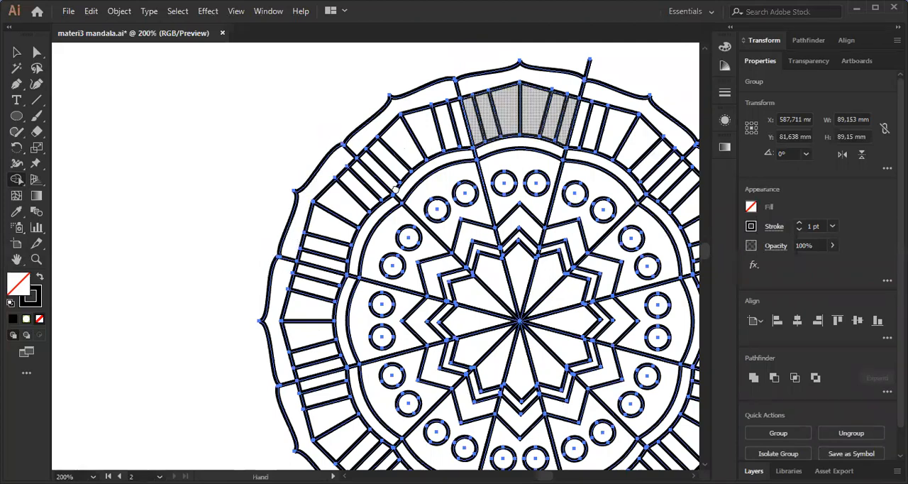
# Trim the remaining divider line ends sticking out past the curved border at the mandala's top and right side.
pyautogui.keyDown('alt'); pyautogui.click(419, 129); pyautogui.keyUp('alt')
pyautogui.keyDown('alt'); pyautogui.click(537, 197); pyautogui.keyUp('alt')
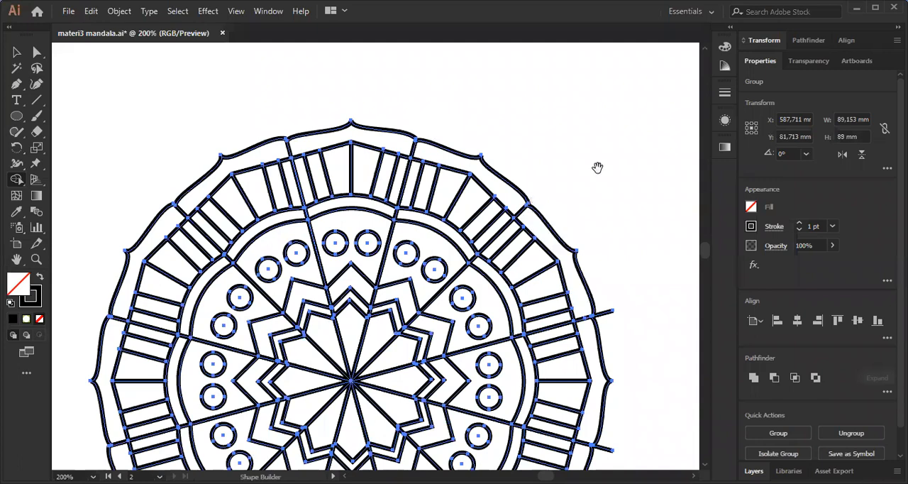
pyautogui.scroll(-4, 598, 184)
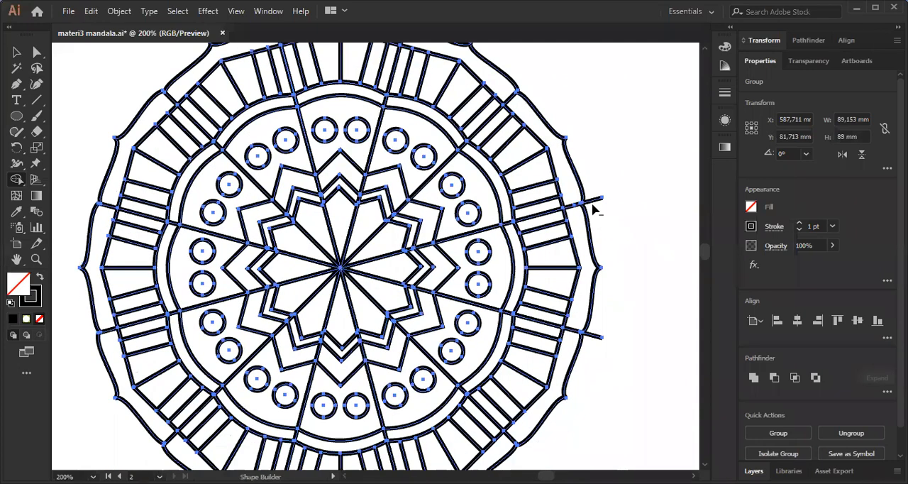
pyautogui.keyDown('alt'); pyautogui.click(592, 338); pyautogui.keyUp('alt')
pyautogui.scroll(-2, 525, 305)
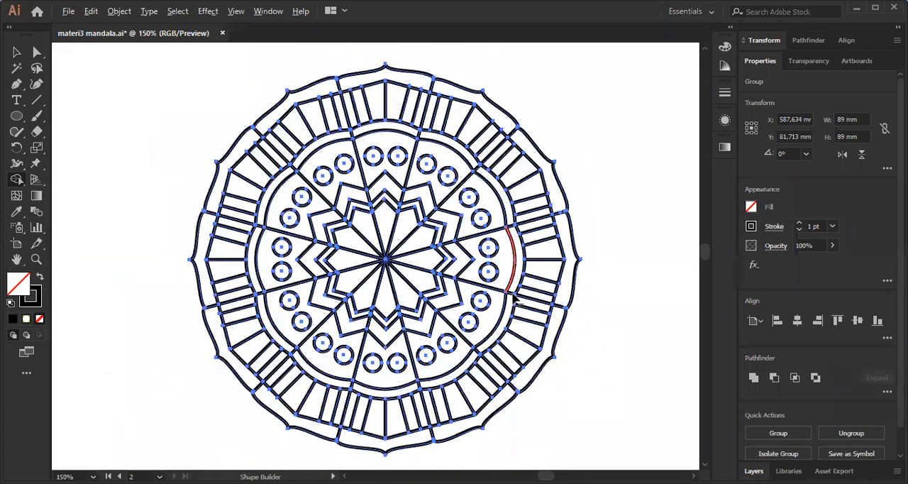
pyautogui.scroll(3, 526, 327)
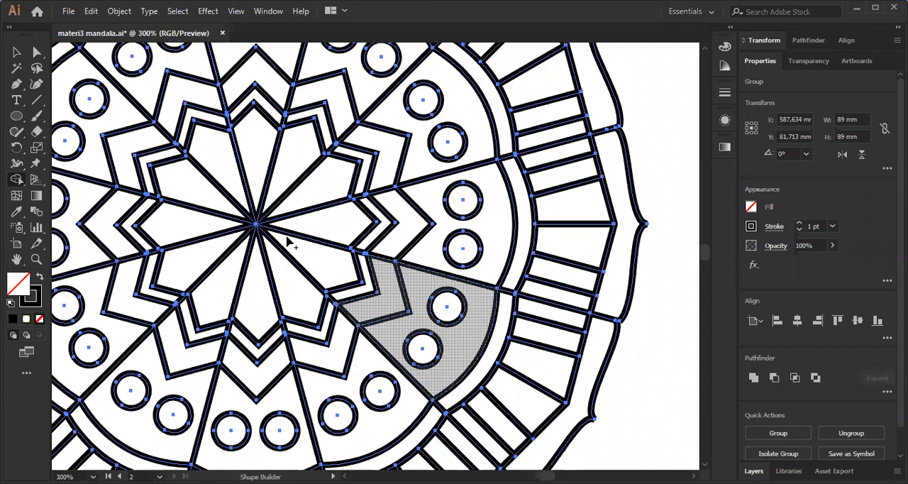
# Delete the divider lines inside the central star's right, top, upper-left and left parts with Shape Builder.
pyautogui.keyDown('alt'); pyautogui.click(327, 249); pyautogui.keyUp('alt')
pyautogui.keyDown('alt'); pyautogui.click(324, 202); pyautogui.keyUp('alt')
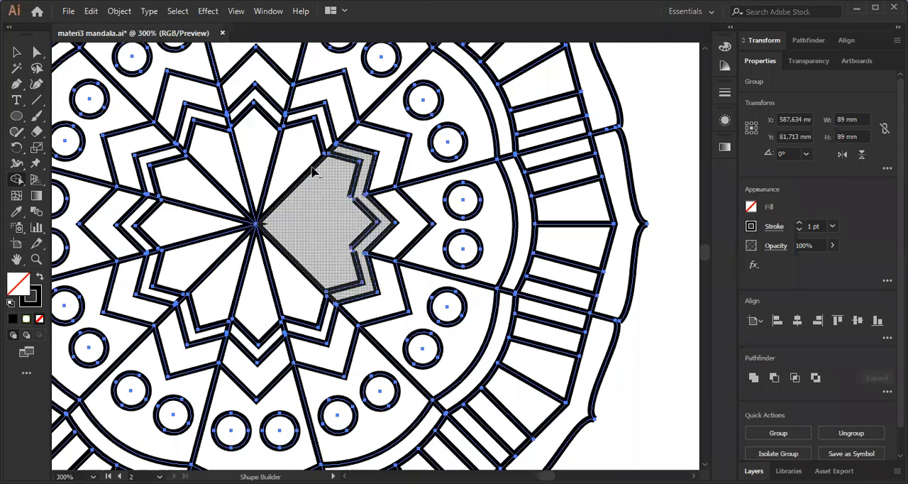
pyautogui.keyDown('alt'); pyautogui.click(272, 166); pyautogui.keyUp('alt')
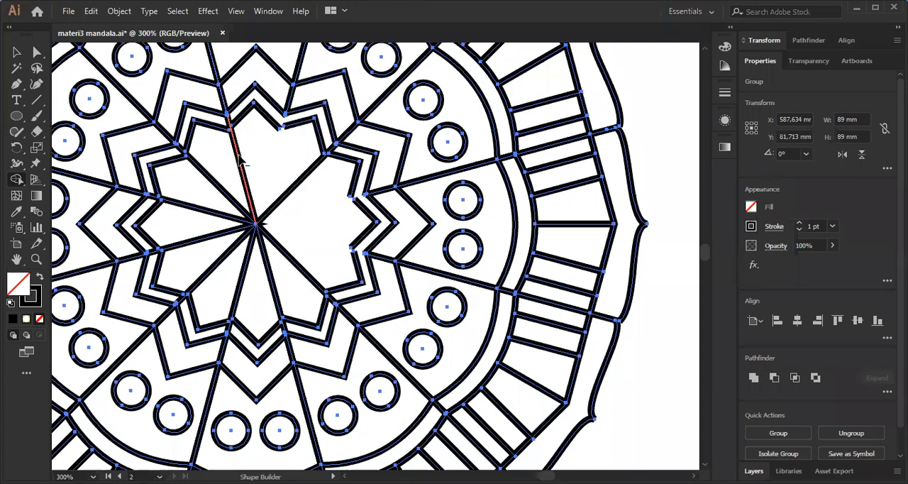
pyautogui.keyDown('alt'); pyautogui.click(208, 175); pyautogui.keyUp('alt')
pyautogui.keyDown('alt'); pyautogui.click(241, 169); pyautogui.keyUp('alt')
pyautogui.keyDown('alt'); pyautogui.click(203, 211); pyautogui.keyUp('alt')
# Delete the remaining divider lines inside the central star's lower half and at its upper right, leaving the star empty.
pyautogui.keyDown('alt'); pyautogui.click(204, 241); pyautogui.keyUp('alt')
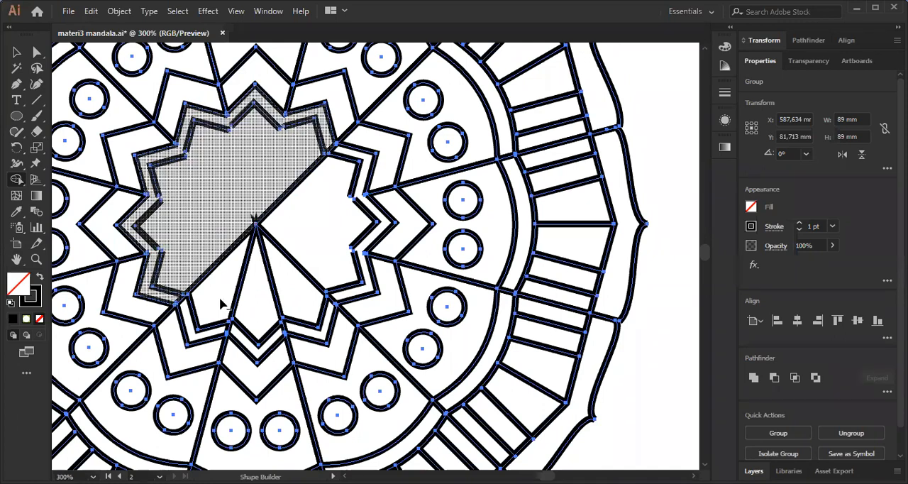
pyautogui.keyDown('alt'); pyautogui.click(217, 263); pyautogui.keyUp('alt')
pyautogui.keyDown('alt'); pyautogui.click(240, 283); pyautogui.keyUp('alt')
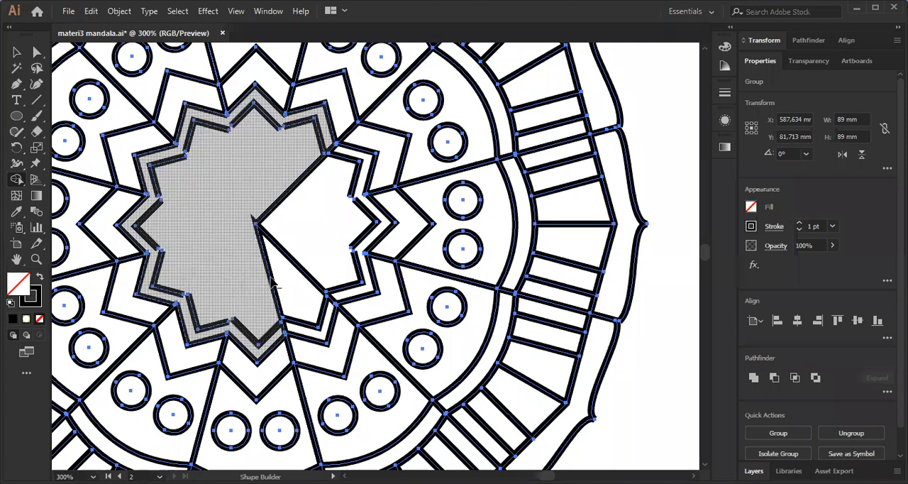
pyautogui.keyDown('alt'); pyautogui.click(275, 284); pyautogui.keyUp('alt')
pyautogui.keyDown('alt'); pyautogui.click(285, 210); pyautogui.keyUp('alt')
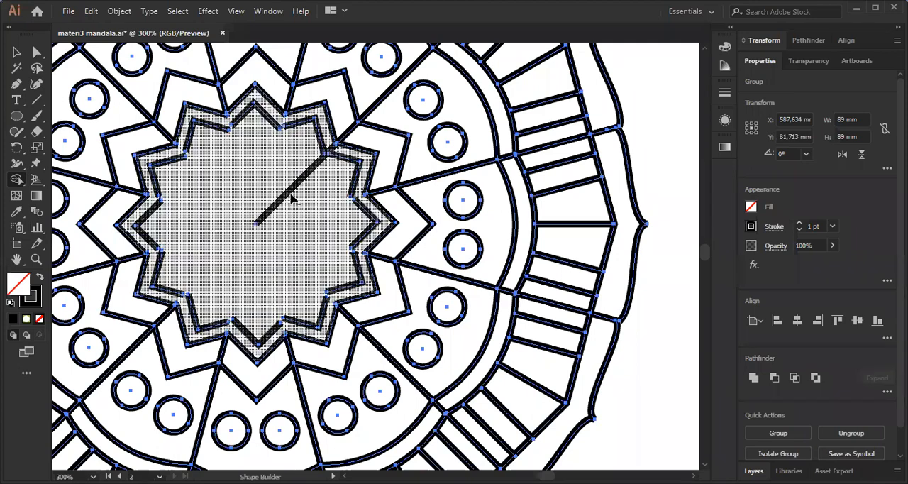
pyautogui.keyDown('alt'); pyautogui.click(287, 195); pyautogui.keyUp('alt')
# Deselect the mandala and examine the inner zigzag around its empty centre for gaps between the line ends.
pyautogui.scroll(-4, 434, 213)
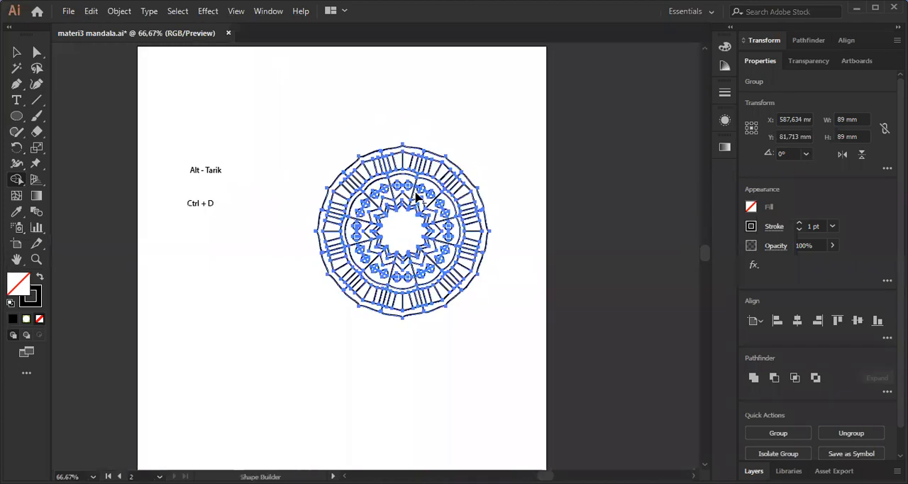
pyautogui.scroll(2, 417, 193)
pyautogui.scroll(2, 402, 181)
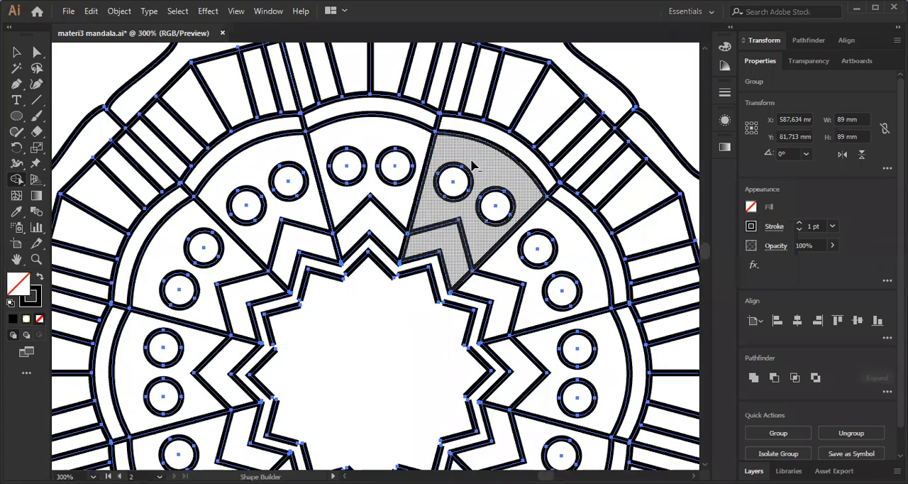
pyautogui.hotkey('ctrl', '1')
pyautogui.press('v')
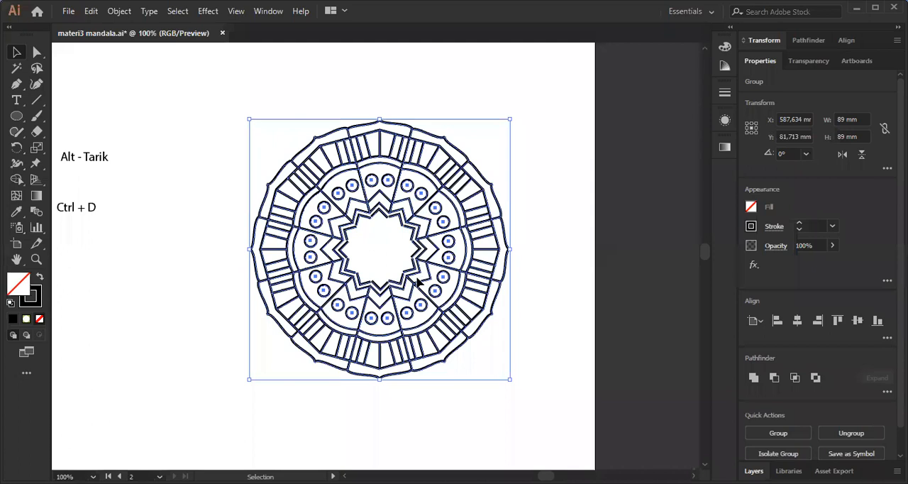
pyautogui.click(417, 279)
pyautogui.scroll(1, 417, 279)
pyautogui.moveTo(366, 247); pyautogui.dragTo(376, 252)
pyautogui.scroll(2, 375, 253)
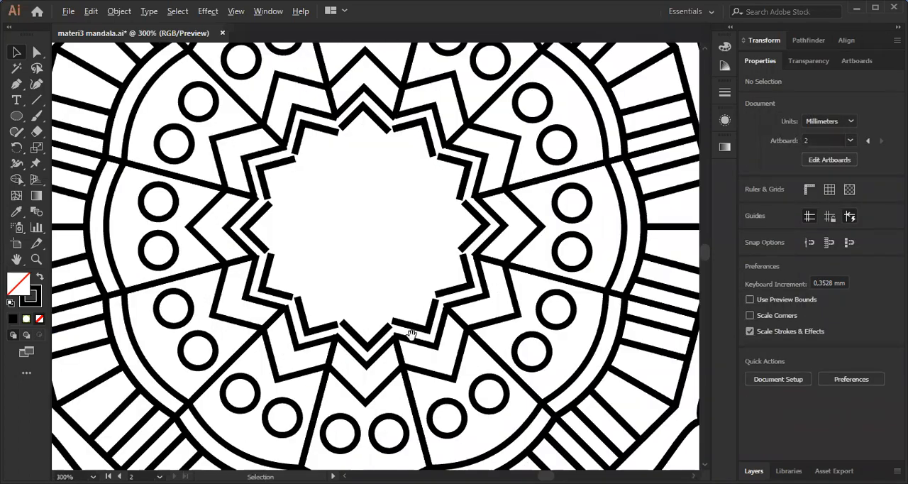
pyautogui.scroll(3, 355, 305)
pyautogui.scroll(2, 383, 252)
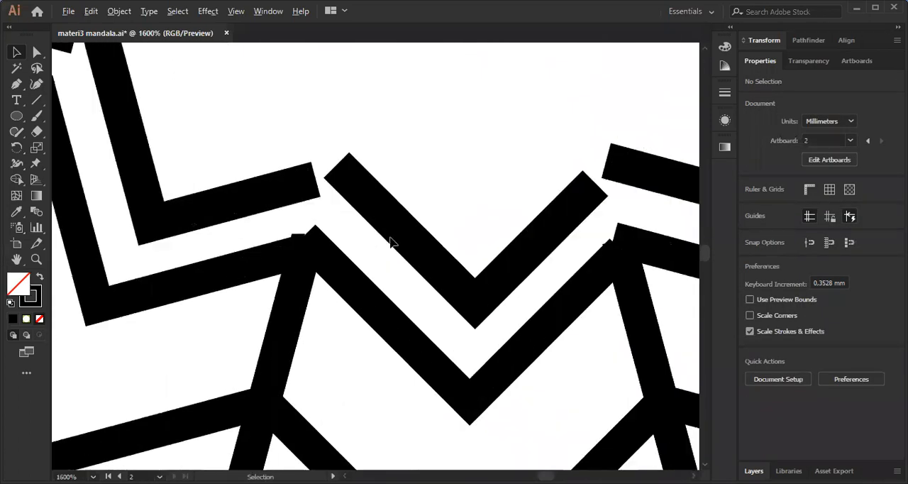
pyautogui.scroll(-3, 462, 312)
pyautogui.scroll(1, 310, 219)
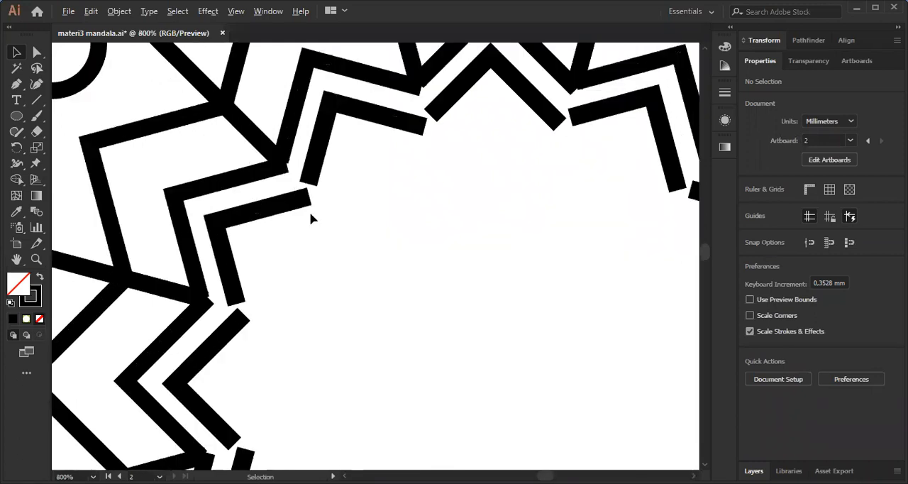
# Move one open end point of the inner zigzag at the centre's upper left to meet the neighbouring line's end.
pyautogui.scroll(2, 323, 165)
pyautogui.click(318, 154)
pyautogui.moveTo(341, 176); pyautogui.dragTo(356, 239)
pyautogui.press('a')
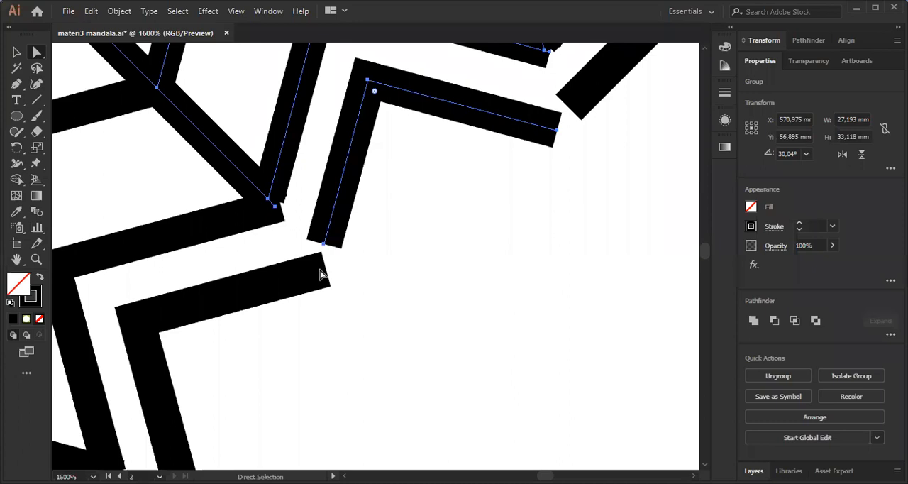
pyautogui.moveTo(325, 268); pyautogui.dragTo(354, 229)
pyautogui.click(355, 228)
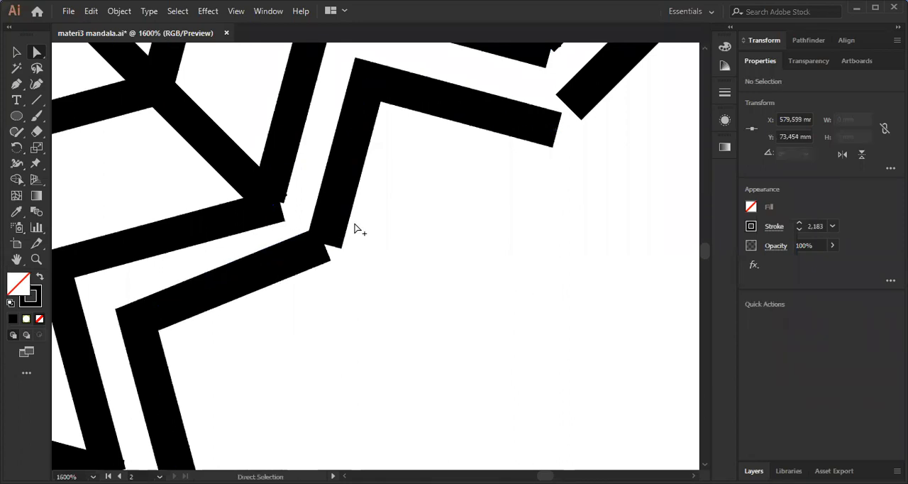
pyautogui.scroll(-4, 407, 272)
pyautogui.scroll(1, 378, 153)
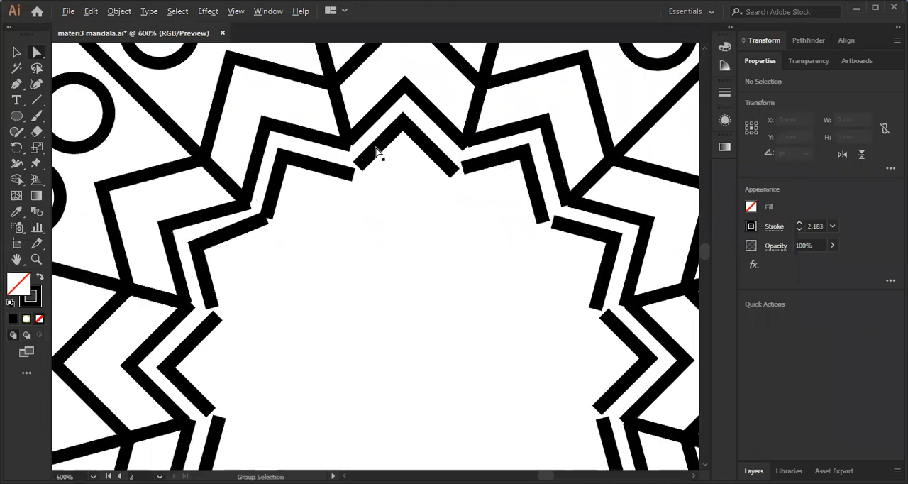
pyautogui.scroll(-1, 370, 185)
pyautogui.keyDown('alt'); pyautogui.click(377, 157); pyautogui.keyUp('alt')
# Select the whole mandala and group all its parts.
pyautogui.click(17, 52)
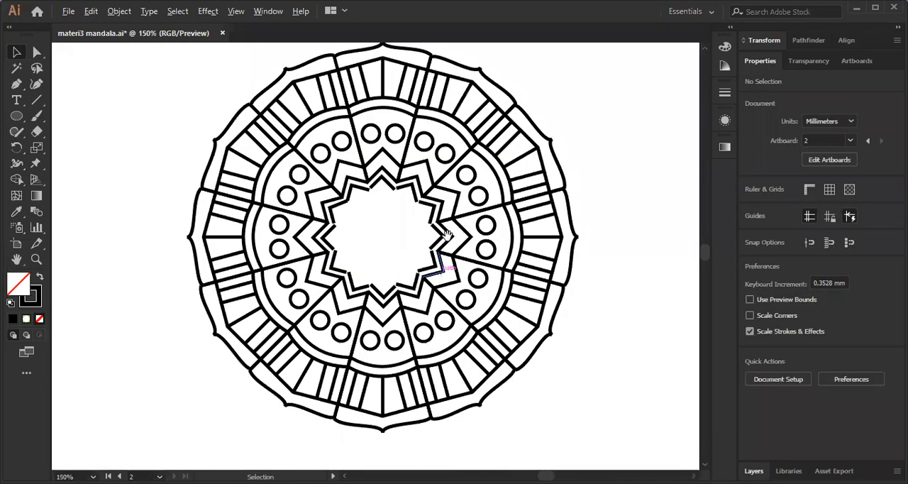
pyautogui.scroll(-1, 447, 235)
pyautogui.moveTo(264, 98); pyautogui.dragTo(564, 419)
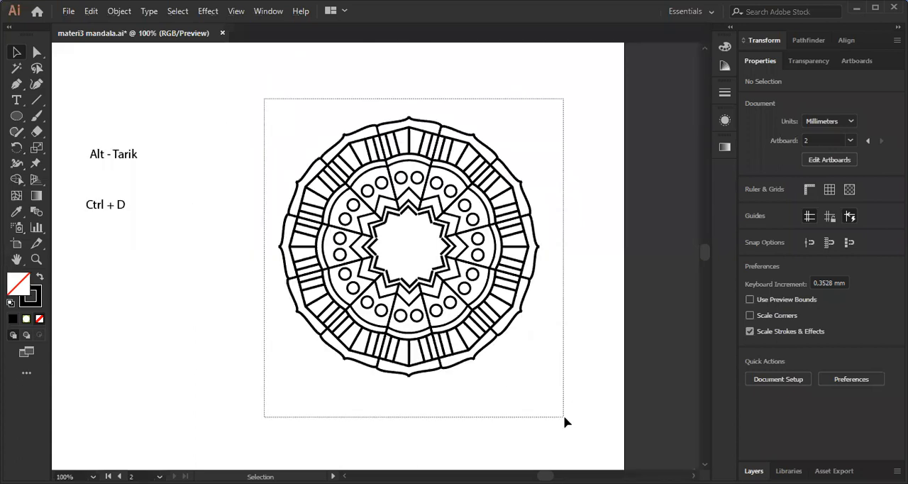
pyautogui.moveTo(559, 296); pyautogui.dragTo(527, 276)
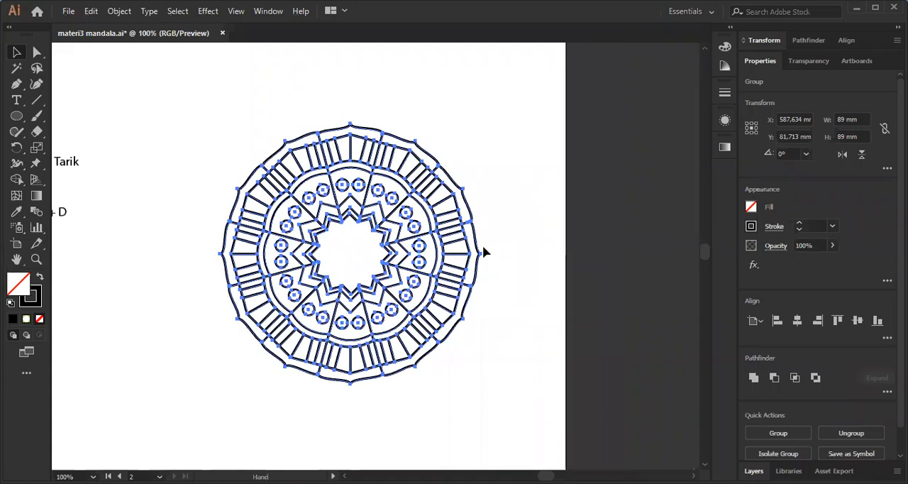
pyautogui.click(222, 92)
pyautogui.click(464, 292)
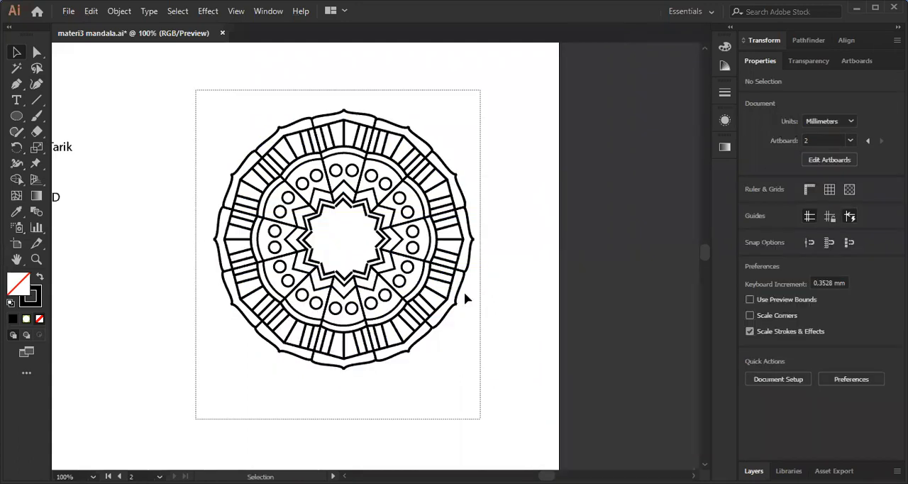
pyautogui.scroll(3, 457, 290)
pyautogui.scroll(-3, 526, 229)
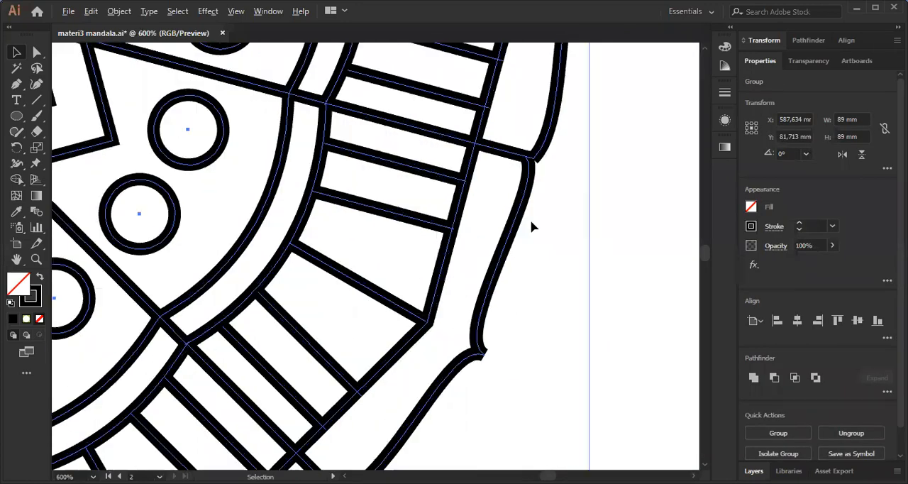
pyautogui.scroll(-1, 482, 235)
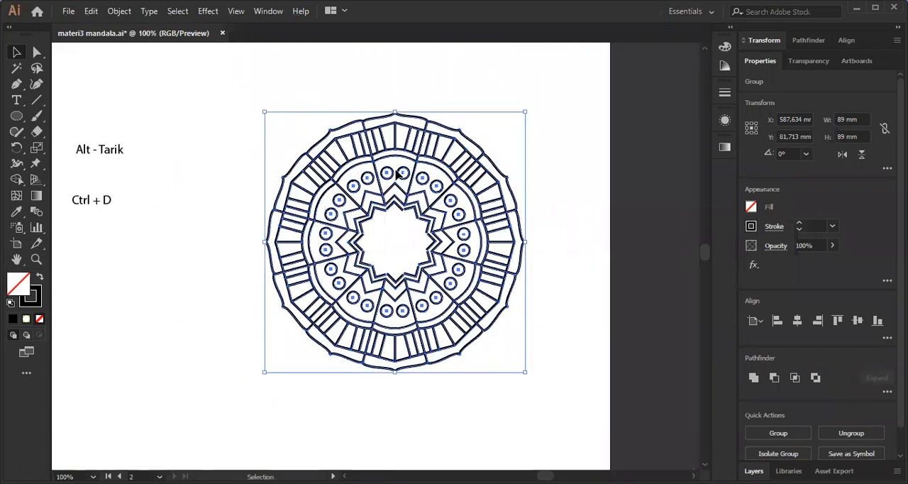
pyautogui.hotkey('ctrl', 'g')
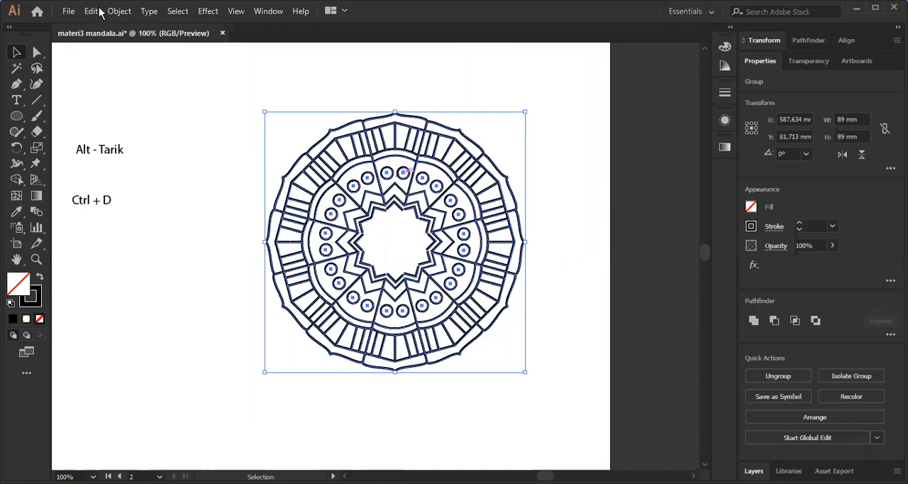
# Expand the grouped mandala's strokes into filled shapes and check the overlapping line joints.
pyautogui.hotkey('alt', 'o')
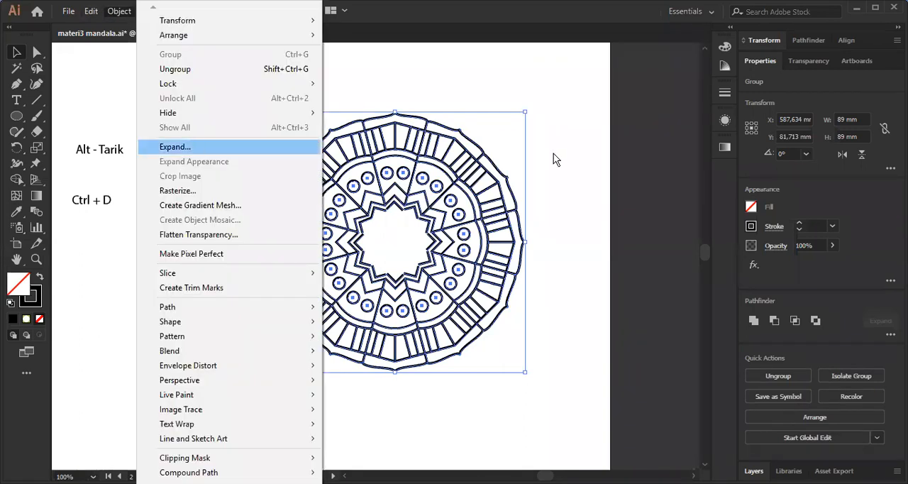
pyautogui.press('Return')
pyautogui.click(552, 269)
pyautogui.scroll(1, 443, 265)
pyautogui.scroll(4, 477, 245)
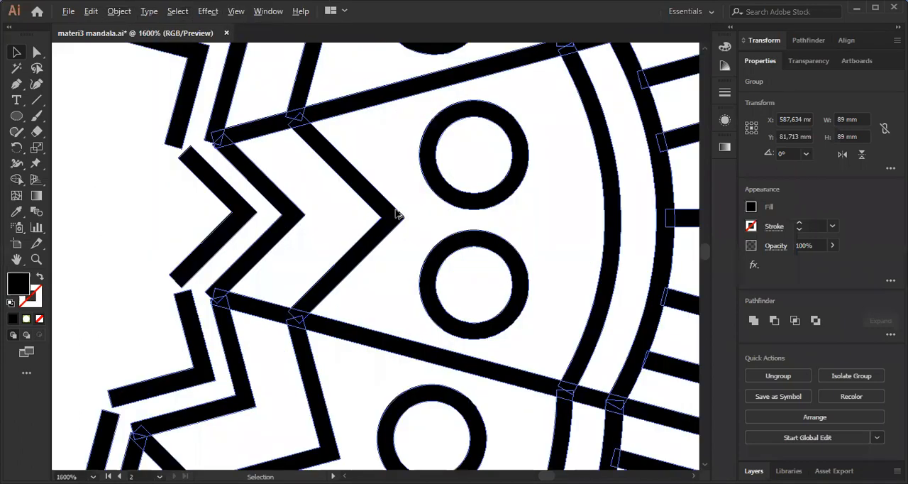
pyautogui.scroll(1, 488, 210)
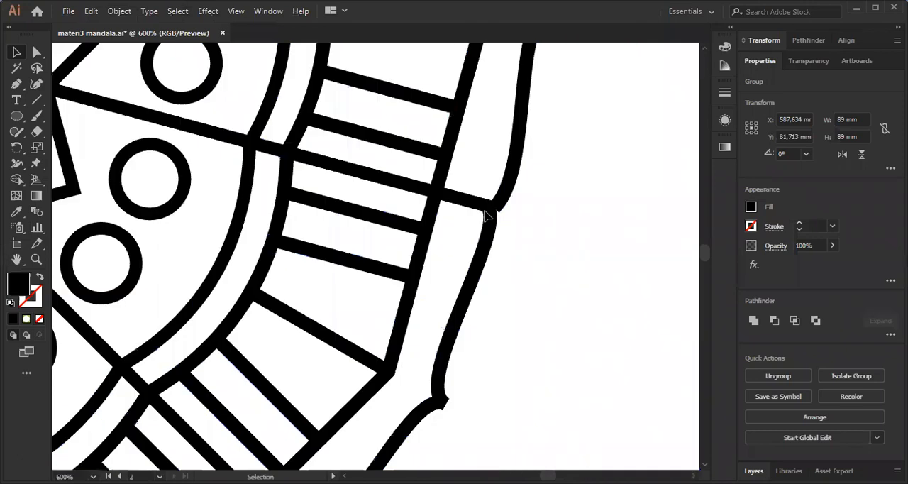
pyautogui.scroll(2, 480, 204)
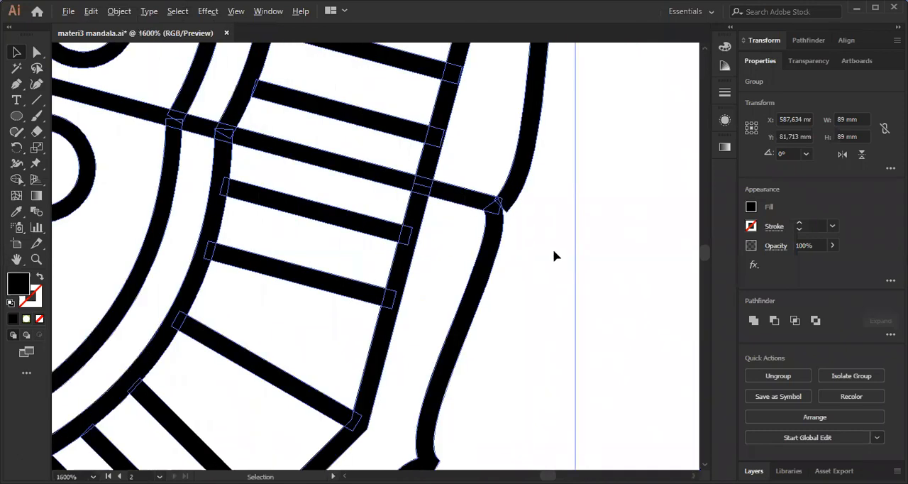
pyautogui.scroll(-4, 577, 254)
pyautogui.click(543, 196)
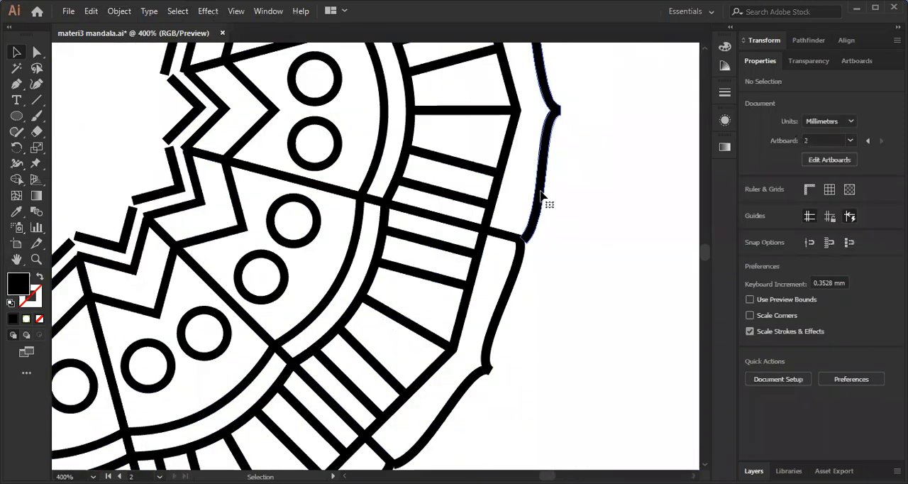
pyautogui.moveTo(574, 199); pyautogui.dragTo(581, 198)
pyautogui.hotkey('ctrl', 'z')
pyautogui.hotkey('ctrl', 'z')
# Unite all the mandala's expanded shapes with Pathfinder and check the merged line joints.
pyautogui.scroll(-4, 557, 206)
pyautogui.moveTo(304, 78); pyautogui.dragTo(603, 419)
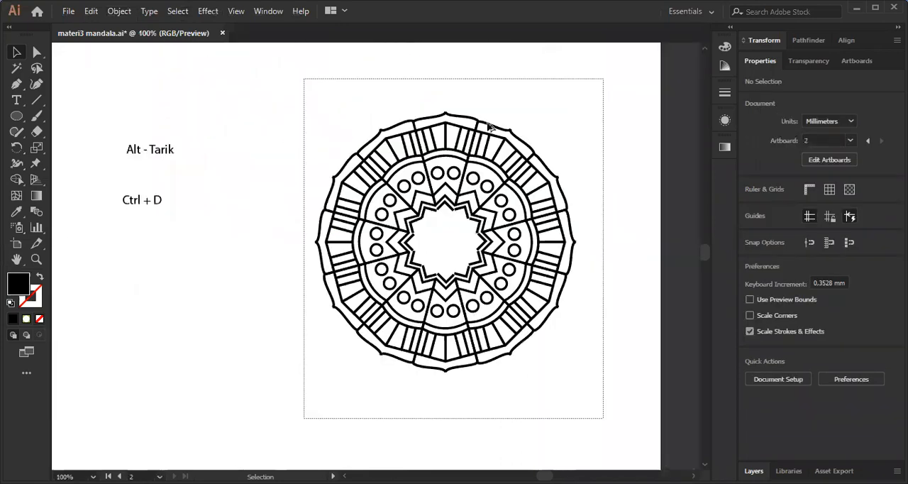
pyautogui.hotkey('ctrl', 'a')
pyautogui.hotkey('ctrl', '=')
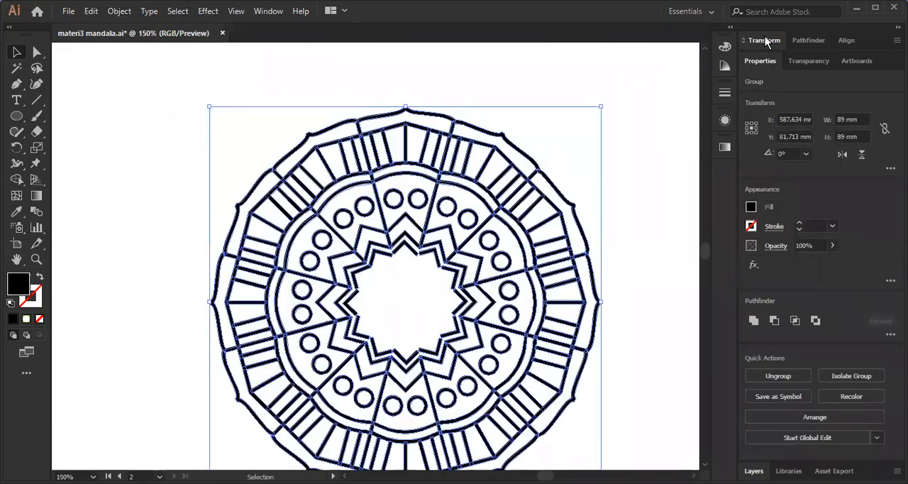
pyautogui.click(801, 41)
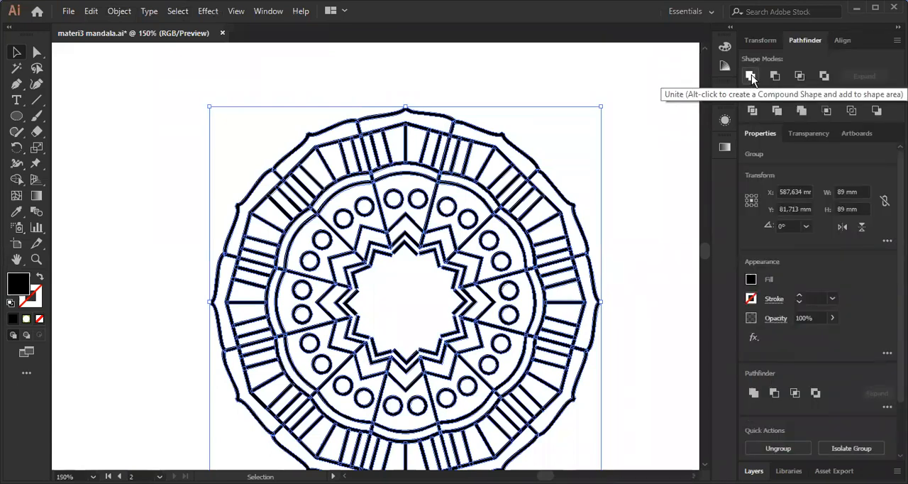
pyautogui.click(750, 76)
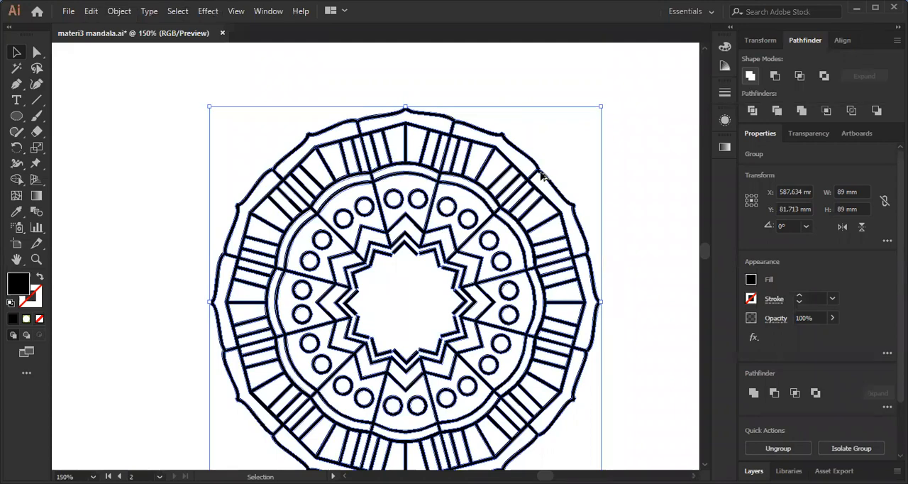
pyautogui.scroll(2, 516, 193)
pyautogui.scroll(3, 496, 183)
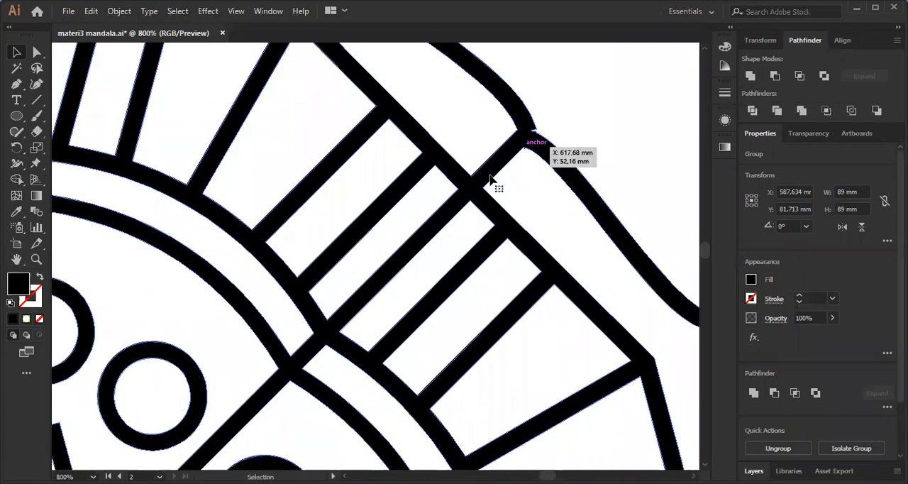
pyautogui.moveTo(439, 265); pyautogui.dragTo(359, 270)
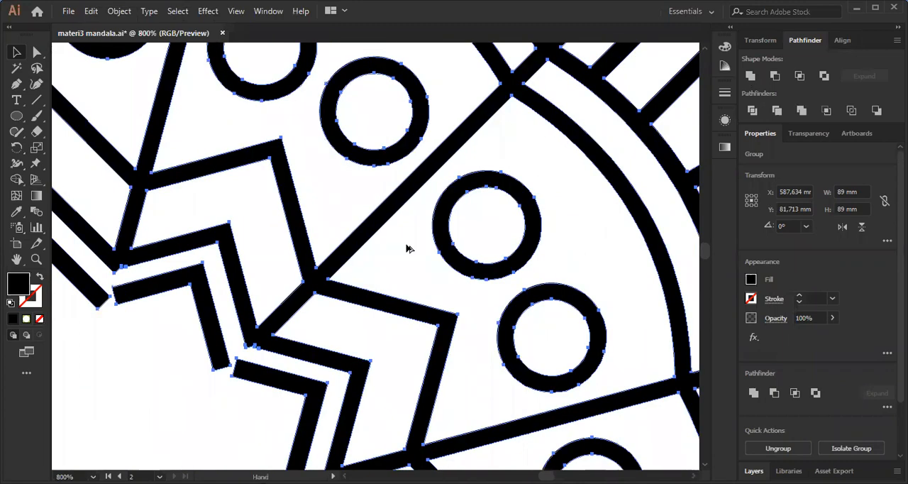
pyautogui.scroll(-3, 418, 266)
pyautogui.scroll(-4, 310, 239)
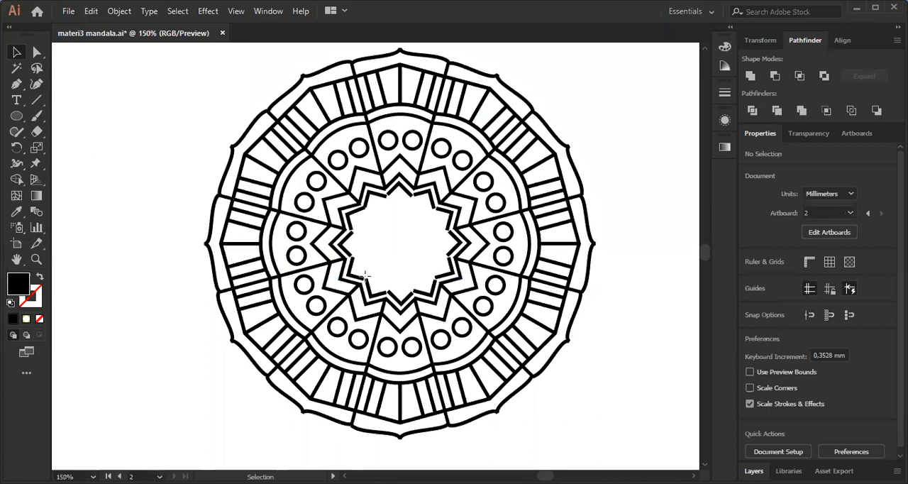
# Draw a circle about 16.4 mm in diameter inside the central star and swap its fill and stroke for a black outline.
pyautogui.moveTo(342, 256); pyautogui.dragTo(428, 302)
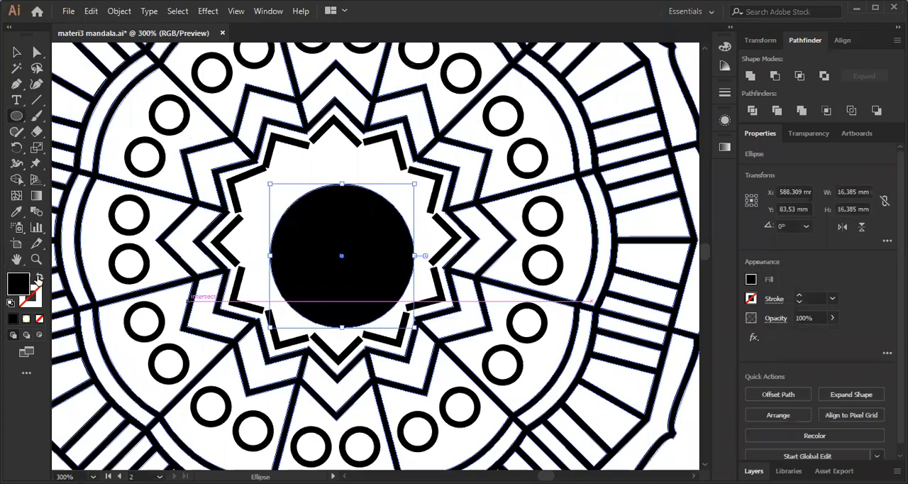
pyautogui.hotkey('shift', 'x')
pyautogui.press('v')
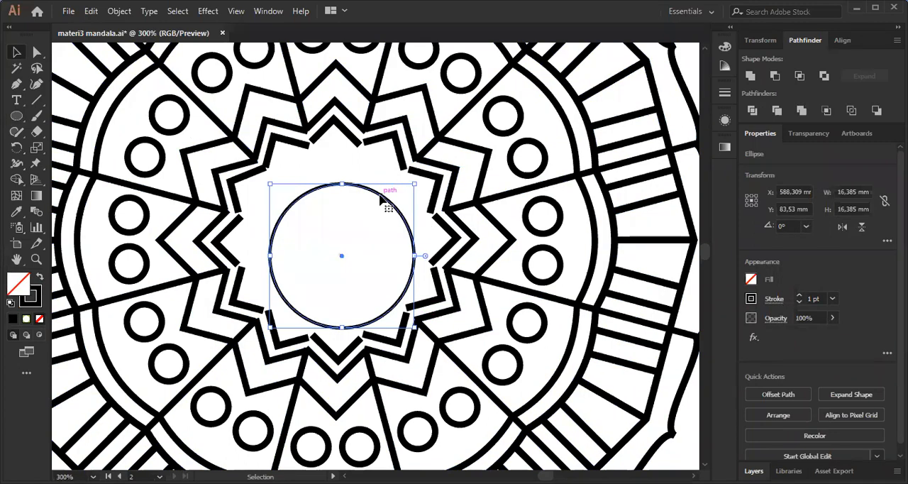
# Set the central circle's stroke to 2 pt and nudge the circle closer to the middle of the star.
pyautogui.click(606, 105)
pyautogui.click(683, 90)
pyautogui.scroll(-3, 414, 189)
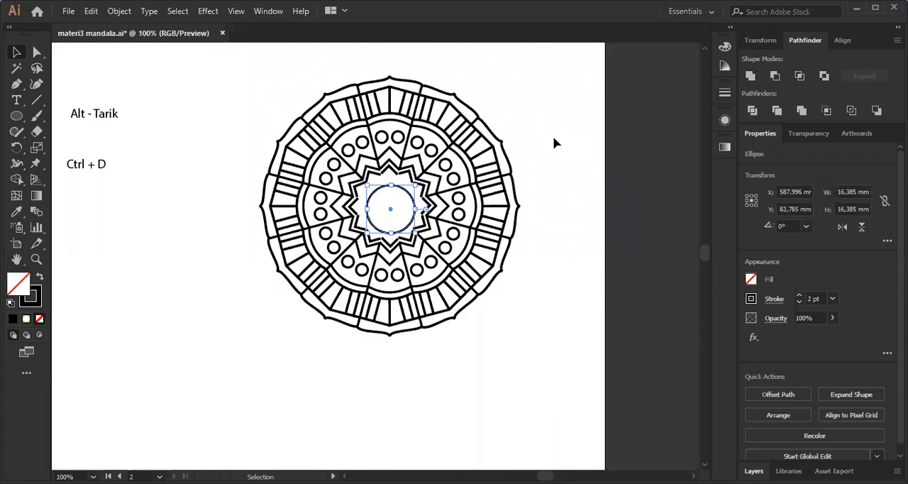
pyautogui.moveTo(567, 108); pyautogui.dragTo(497, 240)
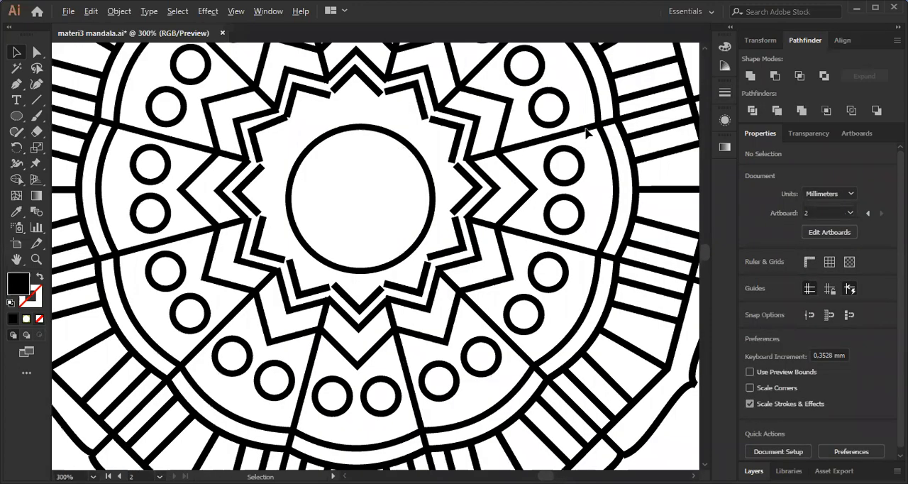
# Select the mandala group together with the central circle and check how well the circle is centred in the star.
pyautogui.scroll(-2, 358, 243)
pyautogui.click(369, 242)
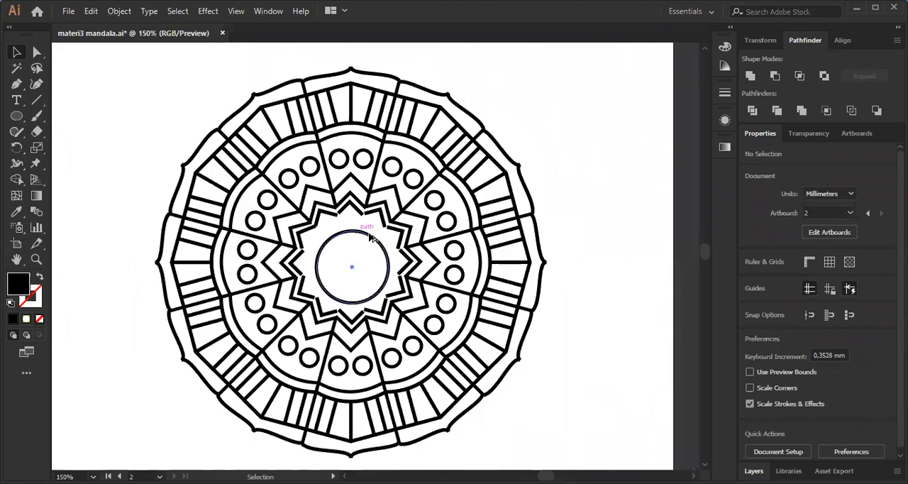
pyautogui.click(433, 178)
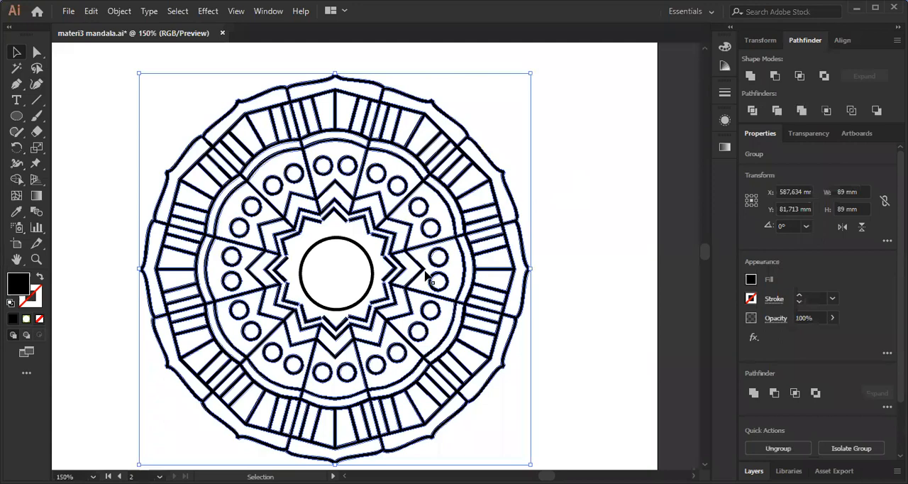
pyautogui.click(482, 100)
pyautogui.click(419, 324)
pyautogui.scroll(2, 362, 255)
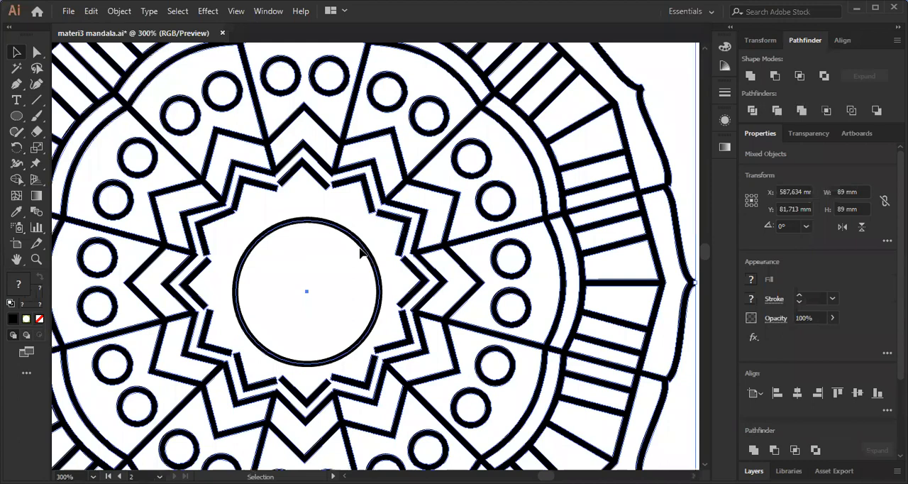
pyautogui.scroll(-2, 360, 251)
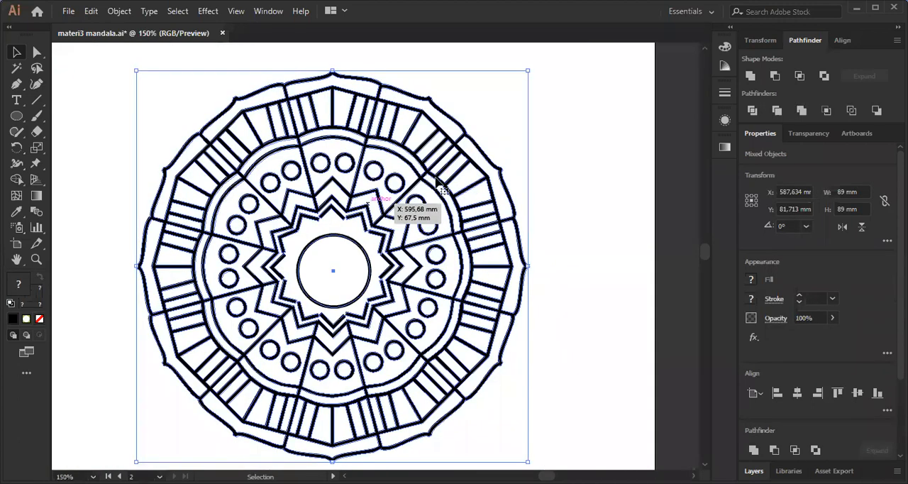
pyautogui.click(484, 146)
pyautogui.click(365, 262)
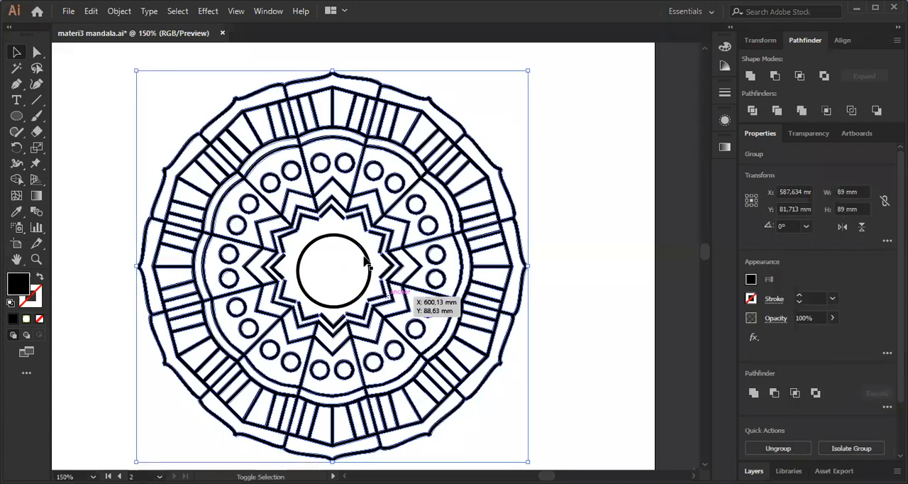
pyautogui.keyDown('shift'); pyautogui.click(370, 269); pyautogui.keyUp('shift')
pyautogui.keyDown('shift'); pyautogui.click(448, 154); pyautogui.keyUp('shift')
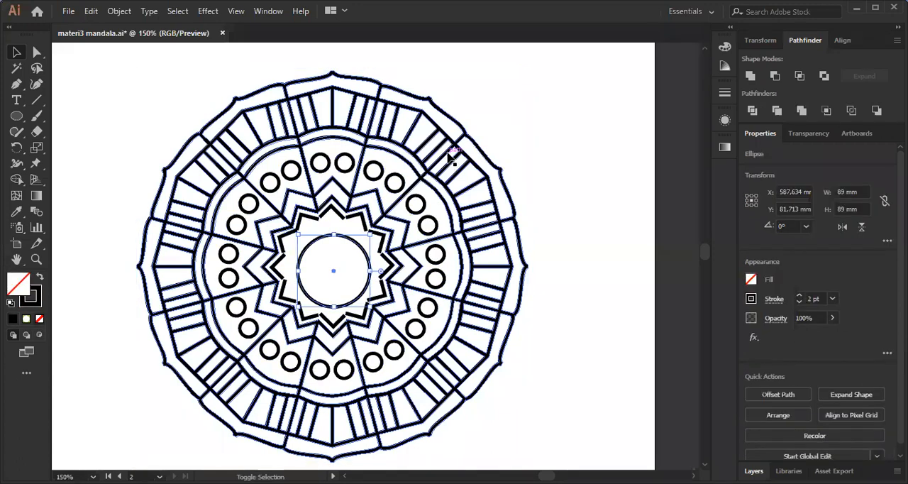
pyautogui.click(341, 261)
pyautogui.keyDown('shift'); pyautogui.click(354, 242); pyautogui.keyUp('shift')
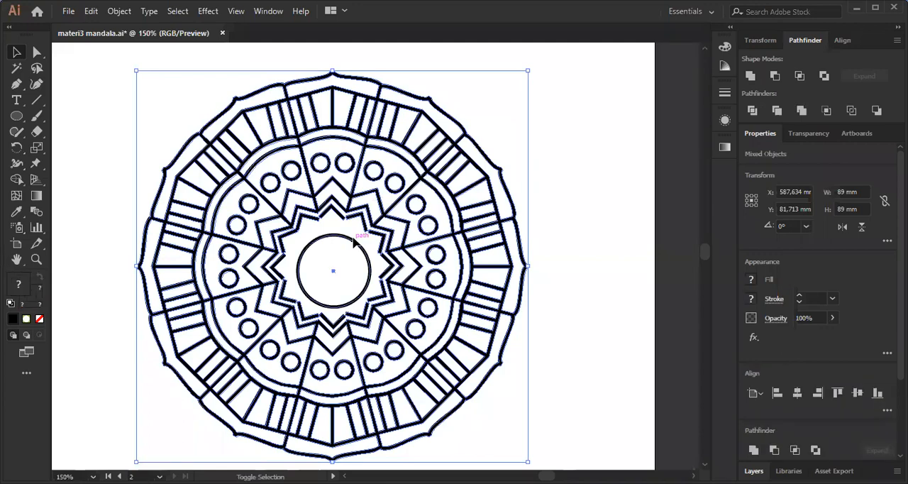
# Move the central circle out of the mandala into the blank area beside it.
pyautogui.click(568, 193)
pyautogui.moveTo(568, 193); pyautogui.dragTo(480, 170)
pyautogui.click(446, 117)
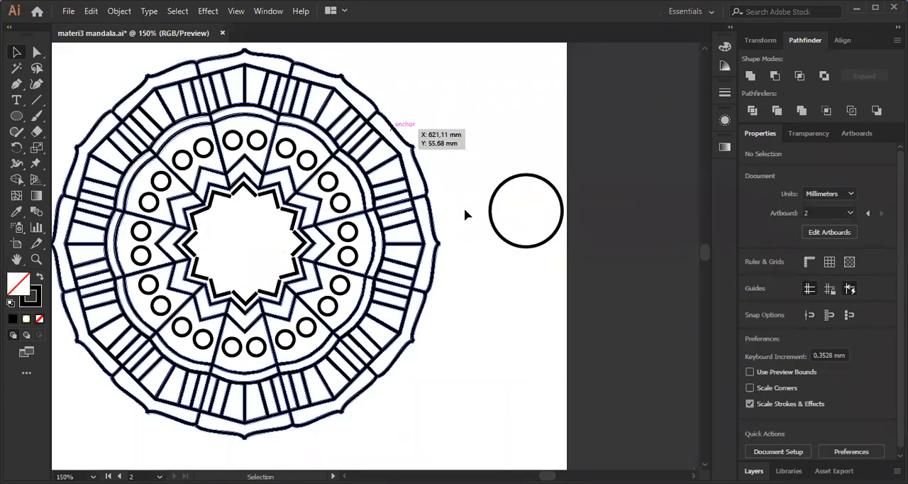
# Select the mandala and the circle, and align their centres horizontally and vertically.
pyautogui.click(392, 127)
pyautogui.keyDown('shift'); pyautogui.click(500, 188); pyautogui.keyUp('shift')
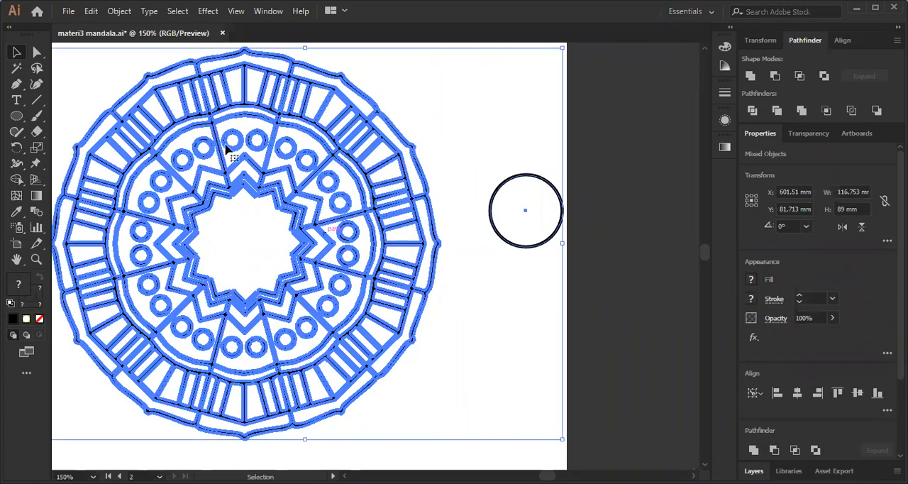
pyautogui.click(846, 41)
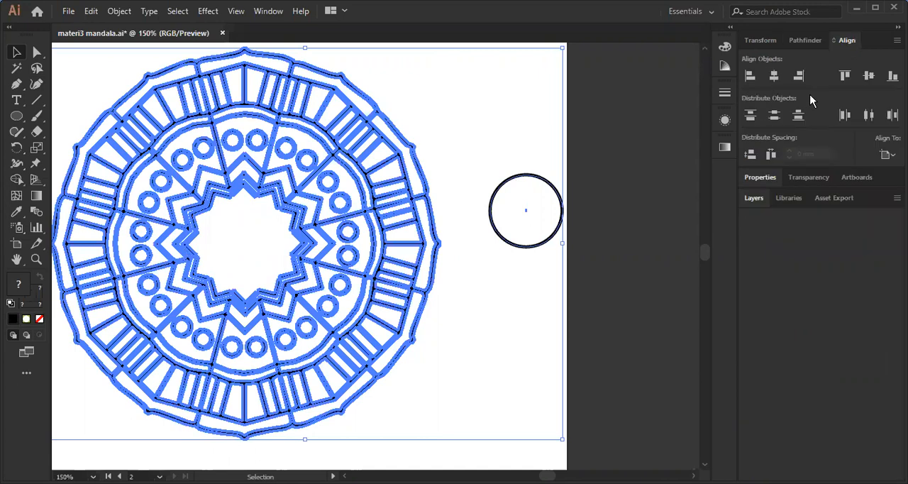
pyautogui.click(774, 74)
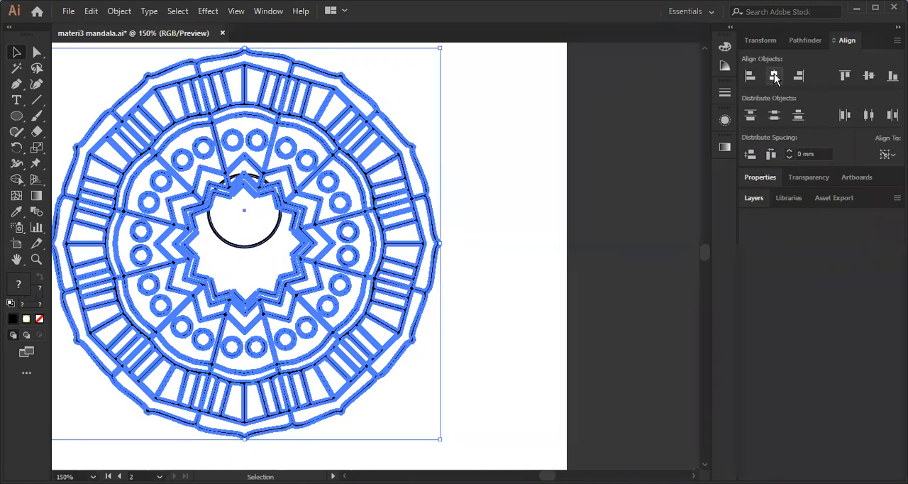
pyautogui.click(868, 75)
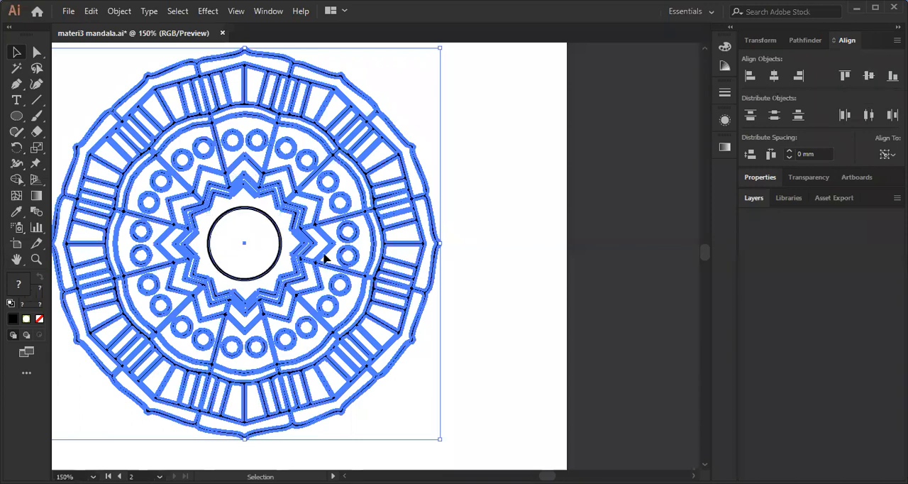
pyautogui.scroll(1, 251, 199)
pyautogui.scroll(-2, 283, 217)
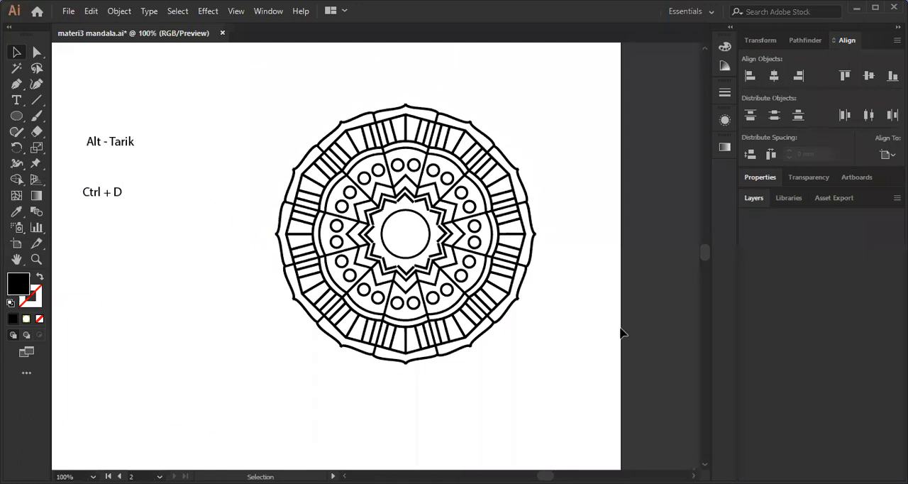
# Try to give the whole mandala the circle's style of no fill and a black stroke.
pyautogui.hotkey('ctrl', 'a')
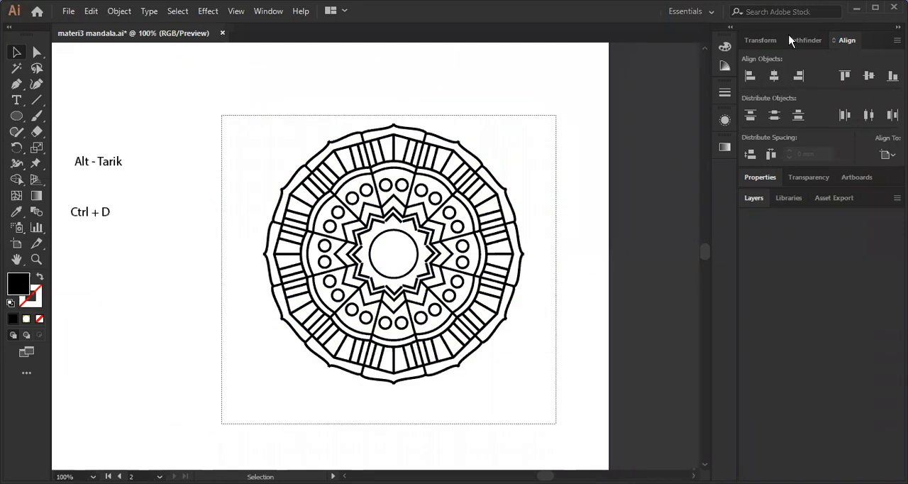
pyautogui.hotkey('ctrl', 'a')
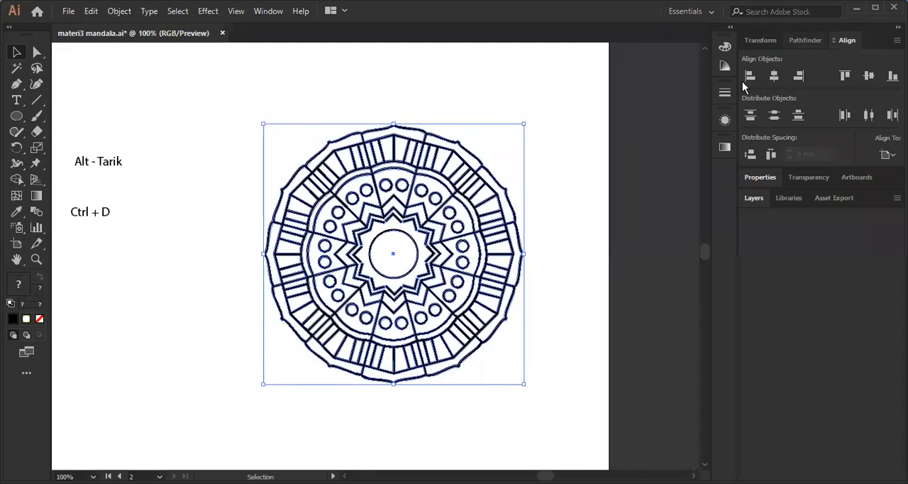
pyautogui.hotkey('shift', 'ctrl', 'F9')
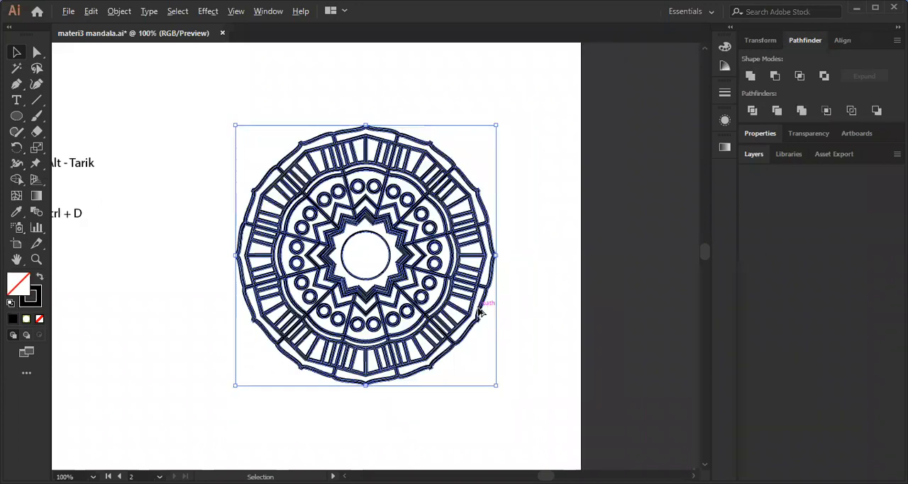
pyautogui.click(560, 278)
pyautogui.scroll(2, 475, 303)
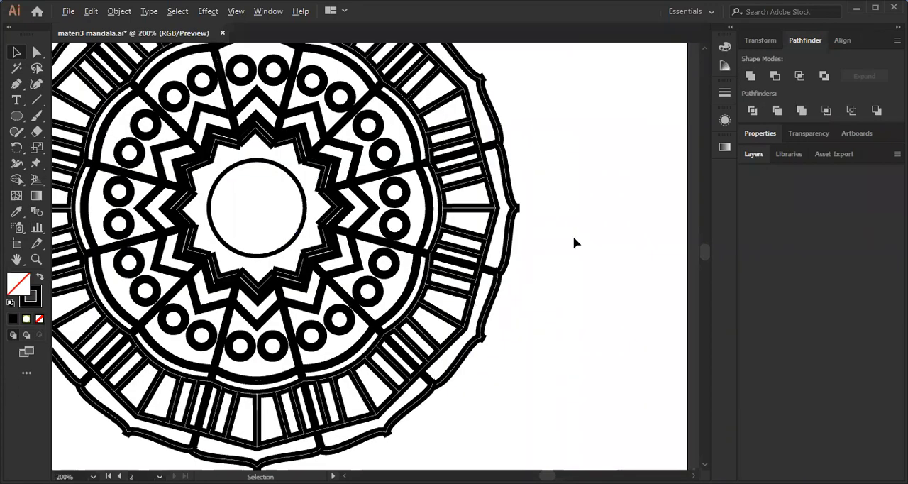
# Select the whole mandala with its circle and fill everything with the white-to-green radial gradient.
pyautogui.hotkey('ctrl', 'a')
pyautogui.hotkey('ctrl', '1')
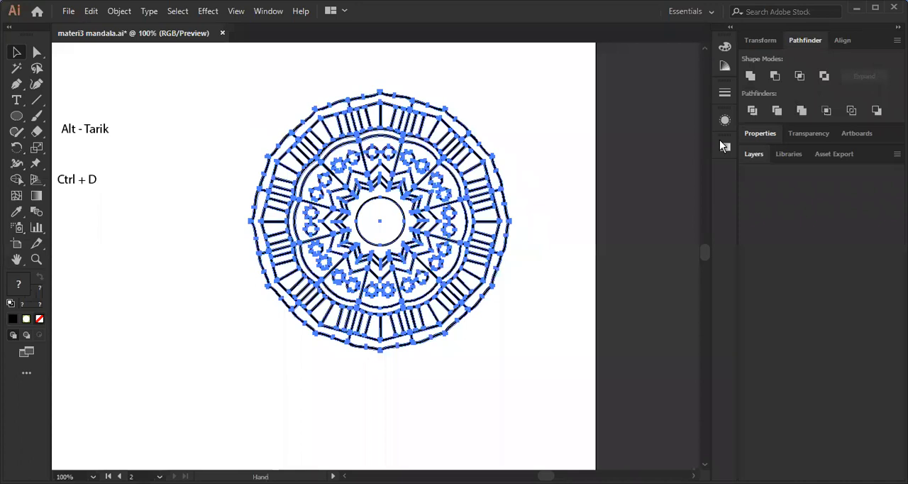
pyautogui.hotkey('ctrl', 'F9')
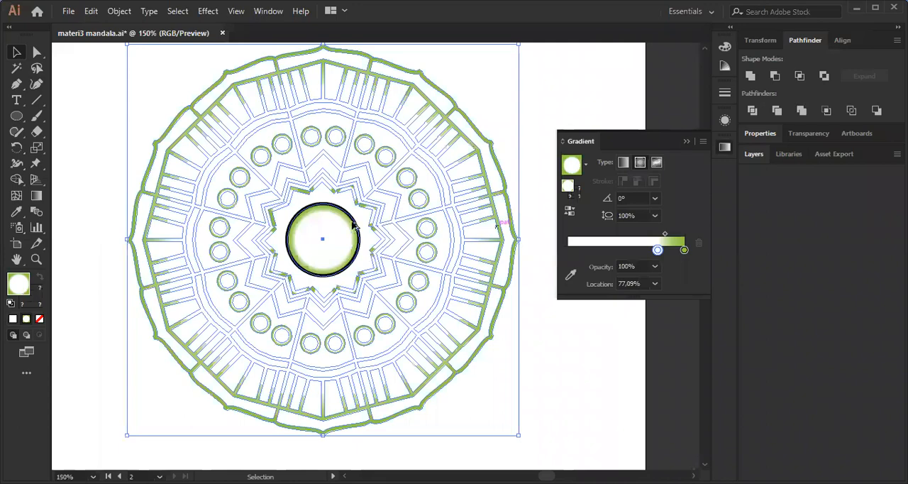
pyautogui.scroll(2, 362, 233)
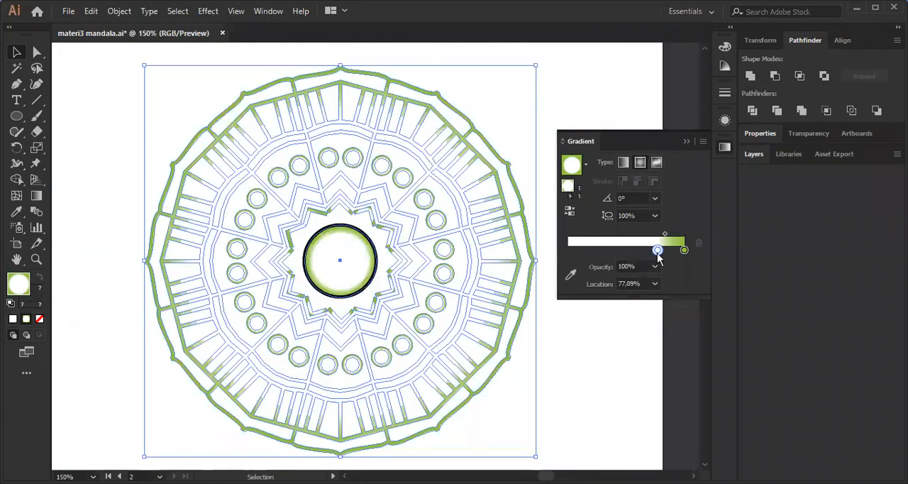
# Set the gradient's white stop to the 0% location, and undo a trial switch to the linear type.
pyautogui.moveTo(657, 250); pyautogui.dragTo(567, 250)
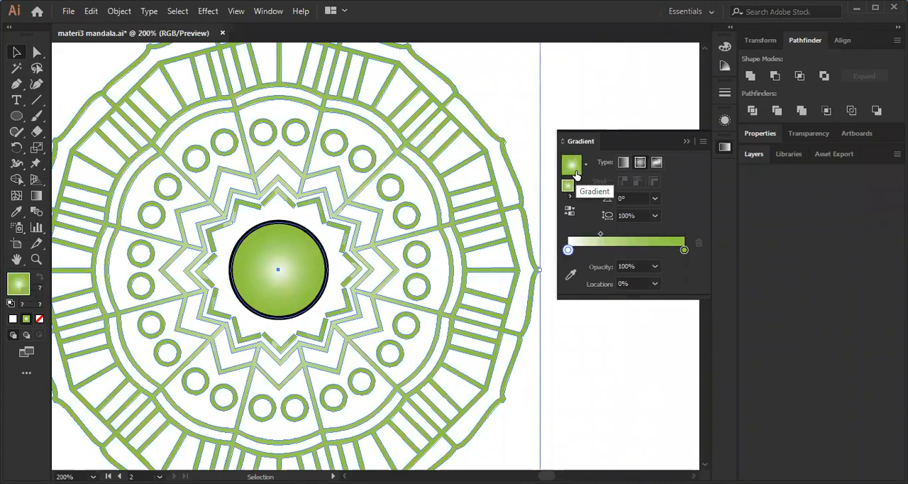
pyautogui.click(625, 162)
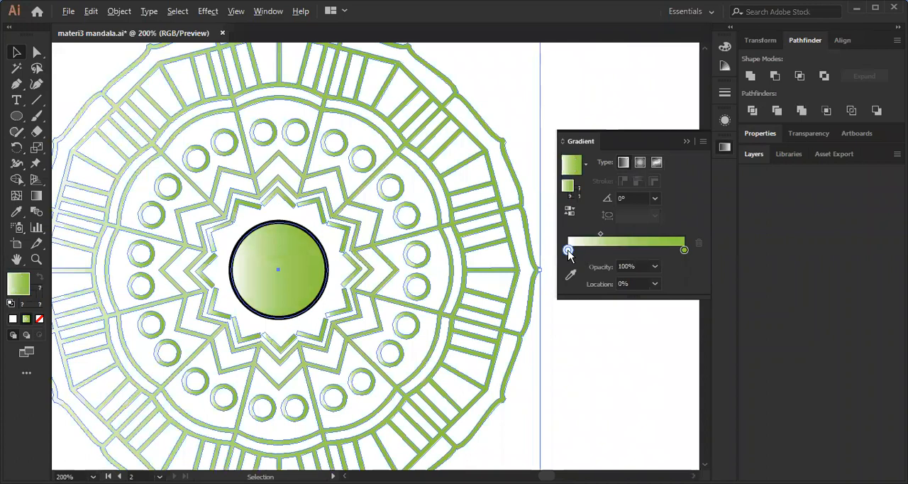
pyautogui.hotkey('ctrl', 'z')
# Recolour the gradient's starting stop to darker green after trying orange, and switch the gradient to linear.
pyautogui.doubleClick(568, 251)
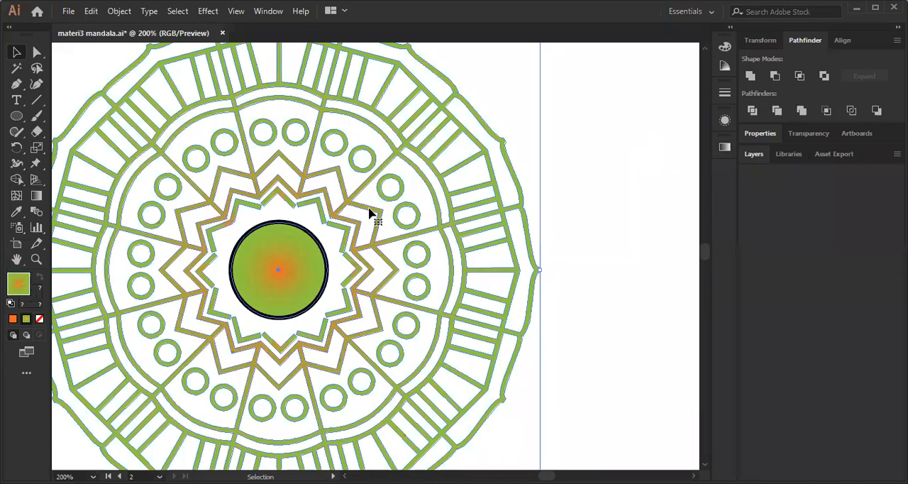
pyautogui.click(725, 147)
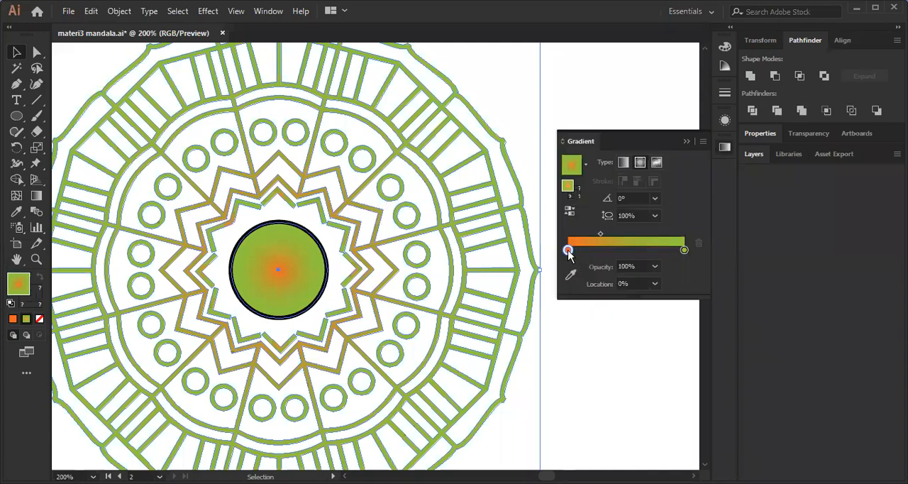
pyautogui.doubleClick(568, 251)
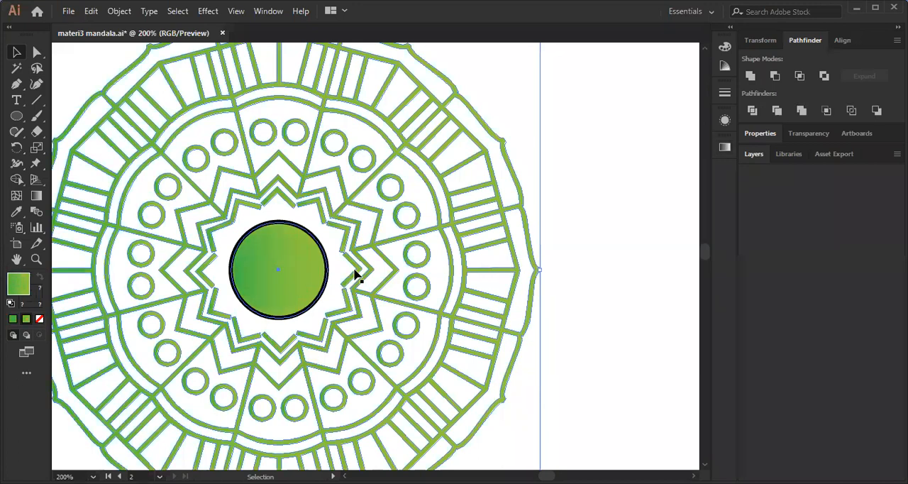
pyautogui.hotkey('ctrl', '1')
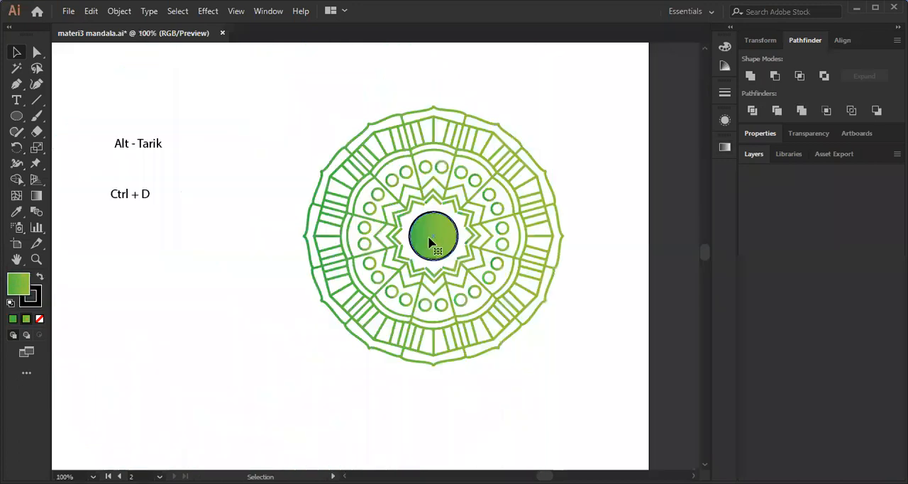
# Enter isolation mode for the mandala group and select its line artwork without the central circle.
pyautogui.click(458, 234)
pyautogui.scroll(1, 463, 212)
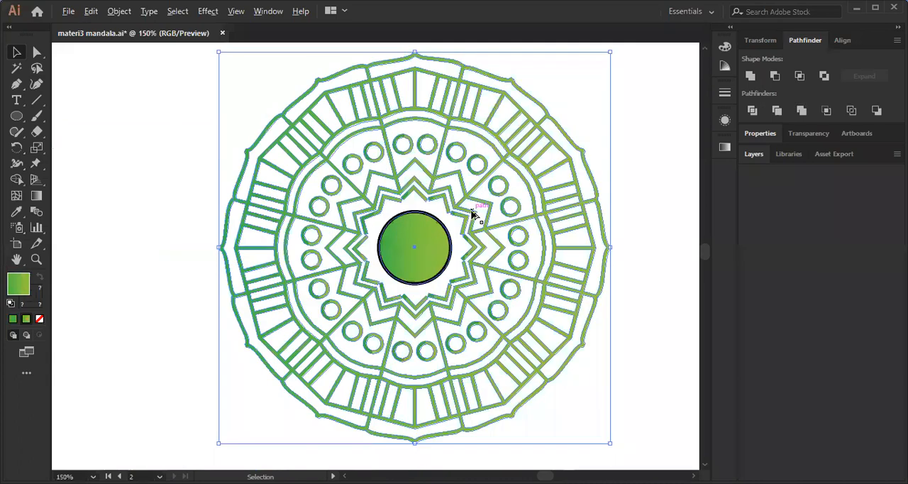
pyautogui.doubleClick(470, 197)
pyautogui.click(470, 193)
pyautogui.moveTo(472, 213); pyautogui.dragTo(449, 217)
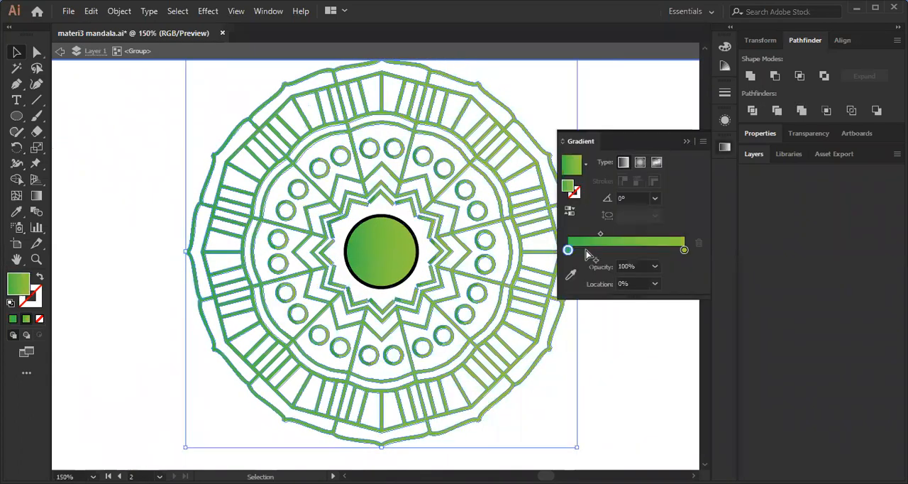
# Add a yellow stop at the middle of the mandala's gradient, at about 52%.
pyautogui.click(628, 251)
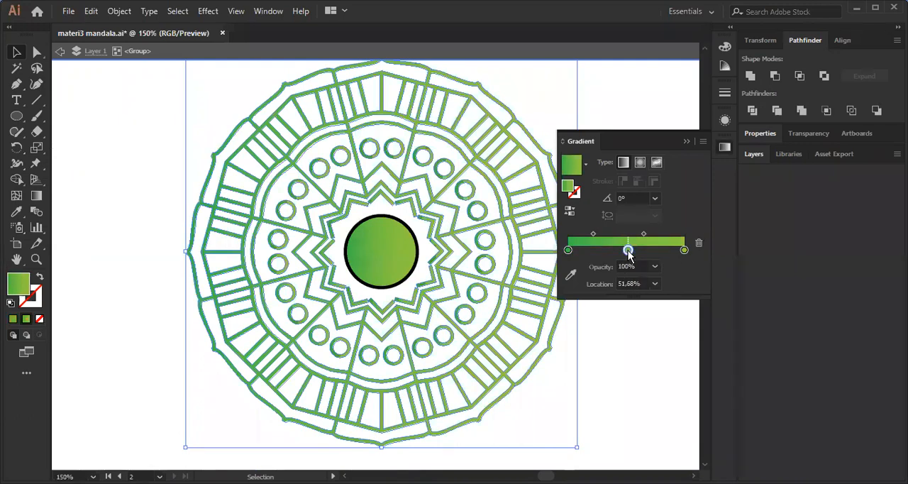
pyautogui.doubleClick(627, 250)
pyautogui.click(653, 292)
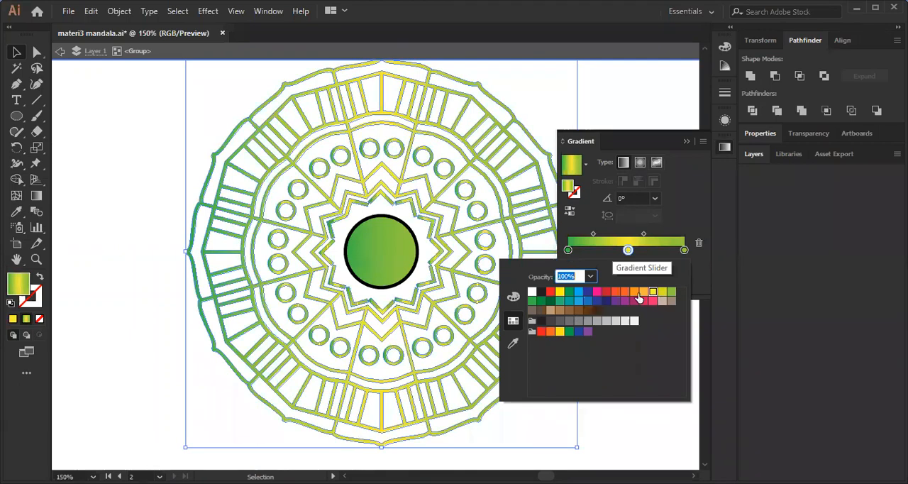
# Recolour the mandala gradient's starting stop to orange and change the gradient type to radial.
pyautogui.click(568, 250)
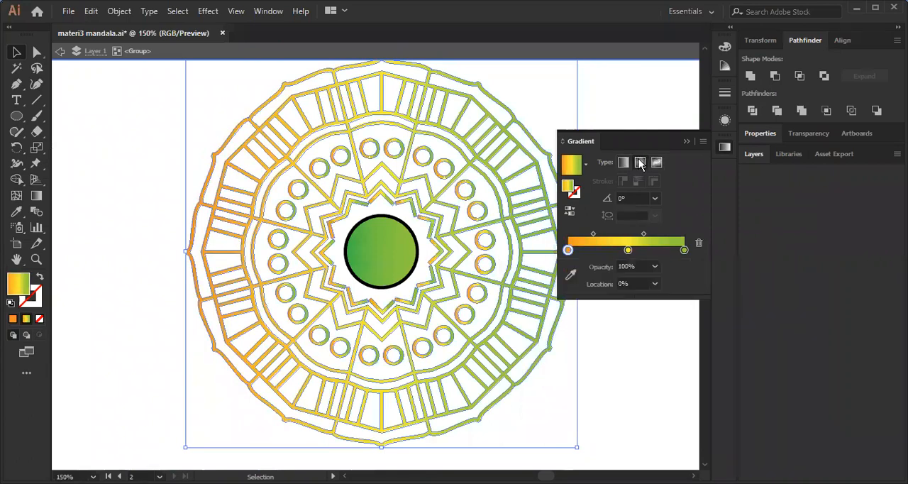
pyautogui.click(656, 162)
pyautogui.click(447, 249)
pyautogui.press('g')
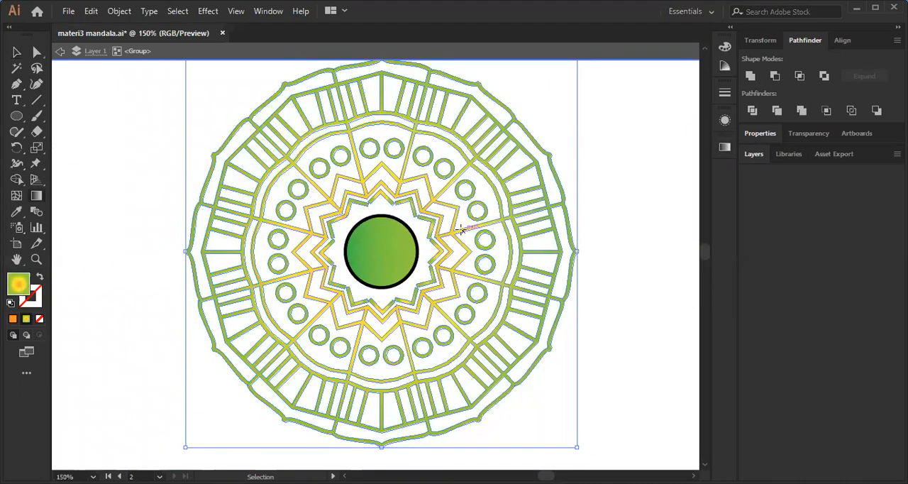
# Deselect the mandala and examine its gradient colouring alongside the finished mandala on the other artboard.
pyautogui.scroll(-1, 461, 229)
pyautogui.press('space')
pyautogui.moveTo(551, 174); pyautogui.dragTo(709, 153)
pyautogui.press('v')
pyautogui.click(569, 220)
pyautogui.scroll(-2, 568, 217)
pyautogui.scroll(-1, 476, 233)
pyautogui.press('space')
pyautogui.moveTo(358, 253); pyautogui.dragTo(599, 256)
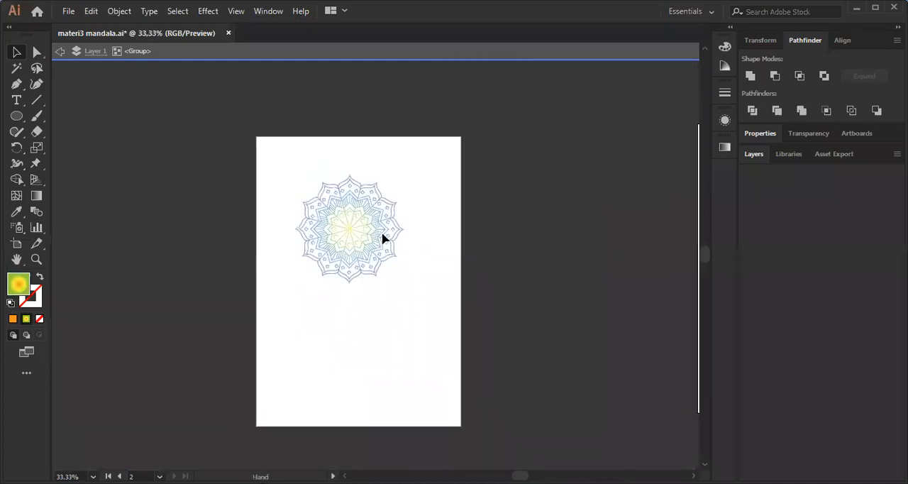
# Exit isolation mode and examine the mandala's gradient colouring up close from its centre to the outer petals.
pyautogui.scroll(2, 392, 227)
pyautogui.doubleClick(500, 194)
pyautogui.scroll(2, 323, 269)
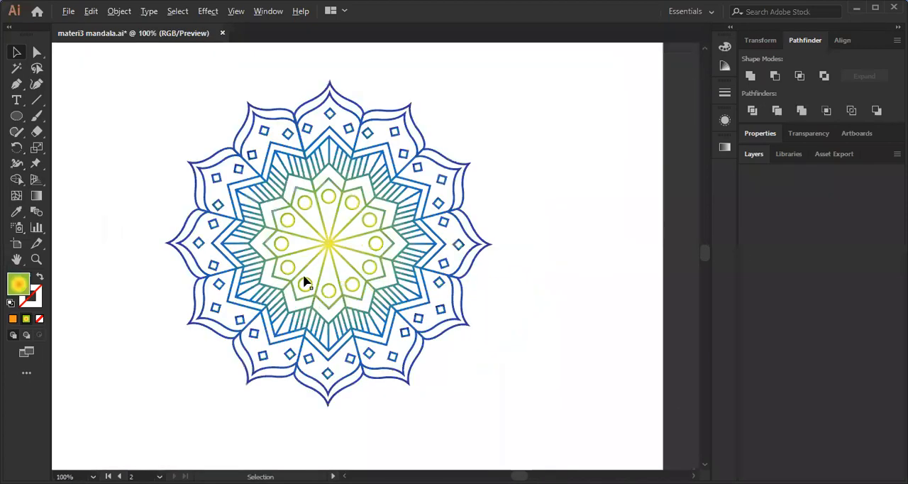
pyautogui.scroll(2, 305, 282)
pyautogui.press('space')
pyautogui.moveTo(452, 215); pyautogui.dragTo(462, 239)
pyautogui.scroll(-1, 373, 282)
pyautogui.press('space')
pyautogui.moveTo(501, 149); pyautogui.dragTo(475, 232)
pyautogui.scroll(1, 444, 181)
pyautogui.scroll(-1, 443, 177)
pyautogui.moveTo(431, 273); pyautogui.dragTo(458, 199)
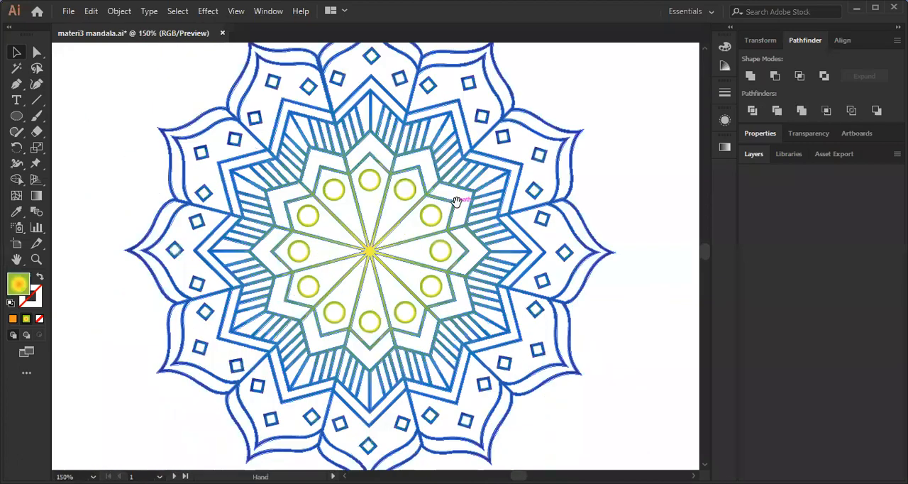
pyautogui.scroll(-1, 440, 188)
pyautogui.moveTo(436, 244); pyautogui.dragTo(392, 279)
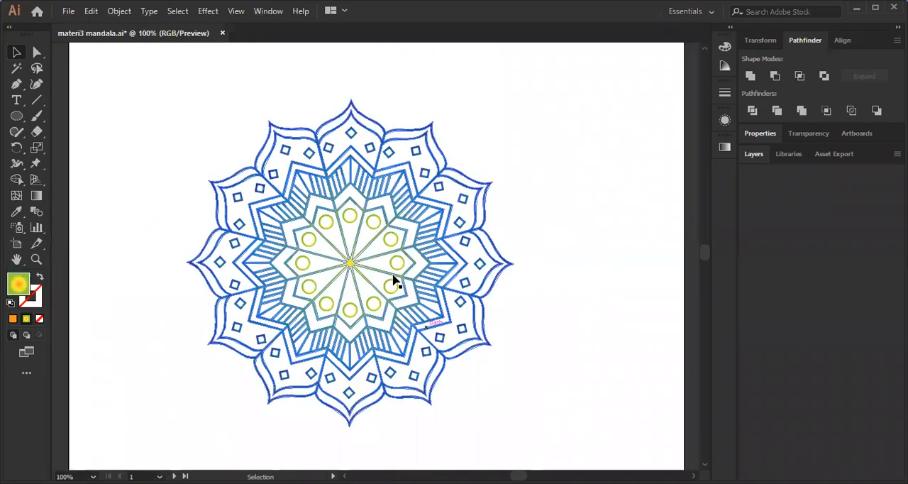
# Clear the selection and examine the gradient on the mandala's outer petals and small squares in close-up.
pyautogui.hotkey('ctrl', 'a')
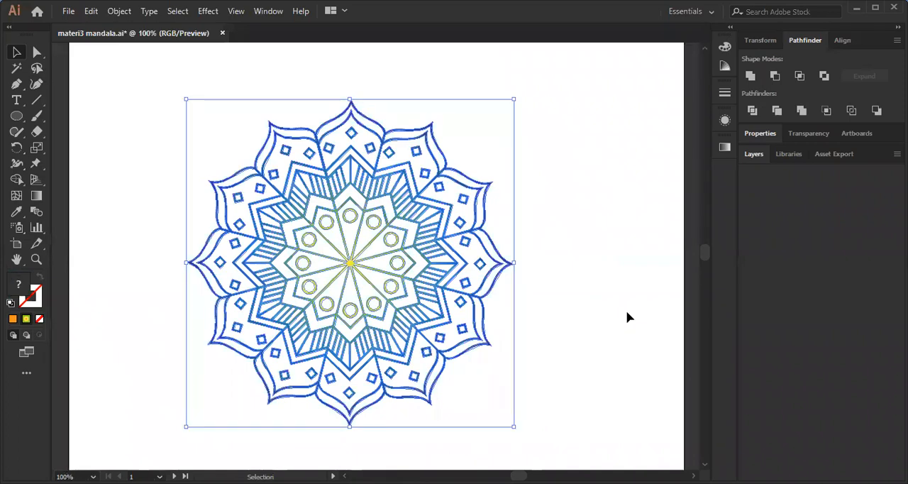
pyautogui.click(523, 249)
pyautogui.scroll(3, 497, 240)
pyautogui.scroll(1, 339, 162)
pyautogui.moveTo(339, 162); pyautogui.dragTo(390, 212)
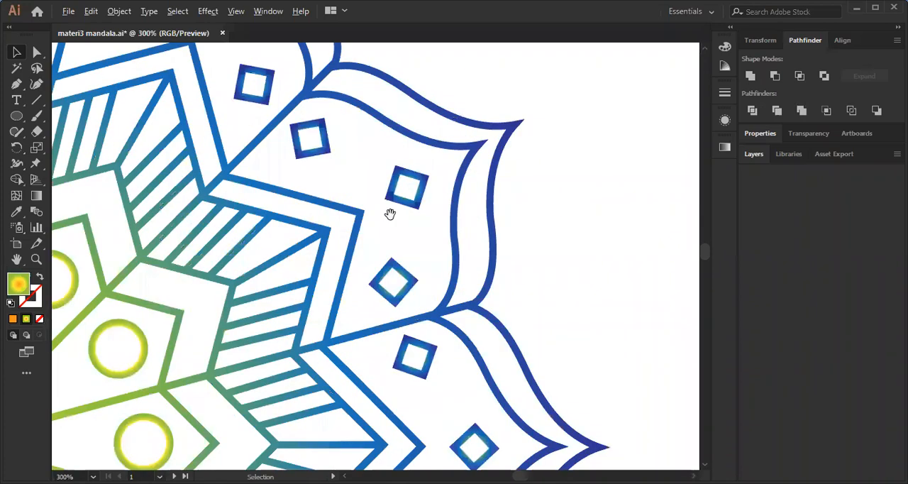
pyautogui.scroll(-1, 407, 179)
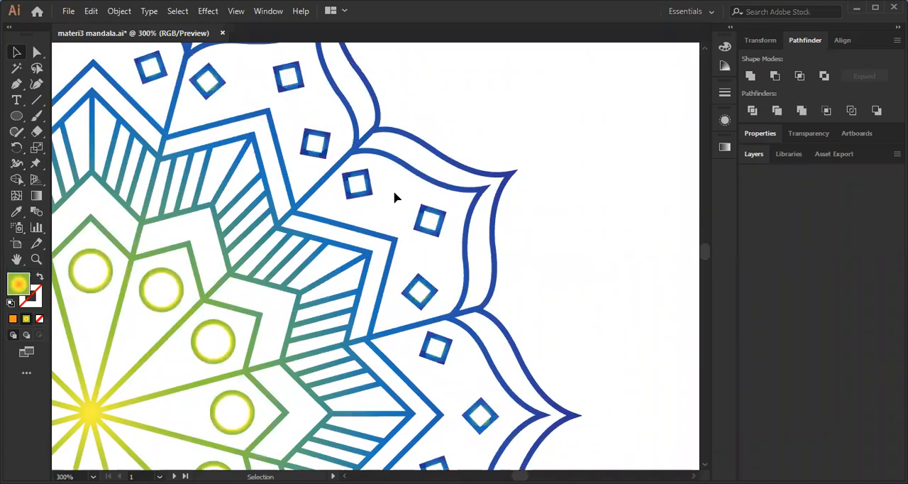
pyautogui.hotkey('ctrl', '0')
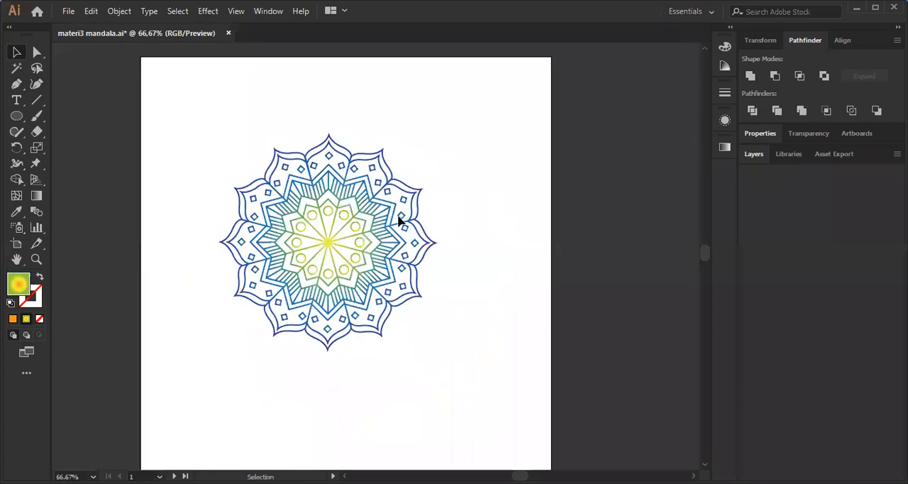
pyautogui.hotkey('ctrl', '1')
pyautogui.hotkey('ctrl', 'a')
pyautogui.press('g')
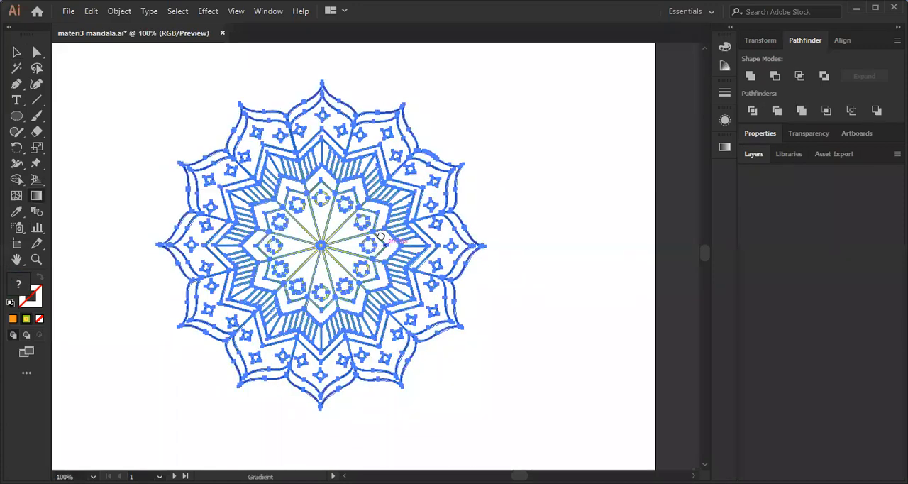
pyautogui.scroll(2, 381, 241)
pyautogui.press('v')
pyautogui.hotkey('ctrl', 'shift', 'a')
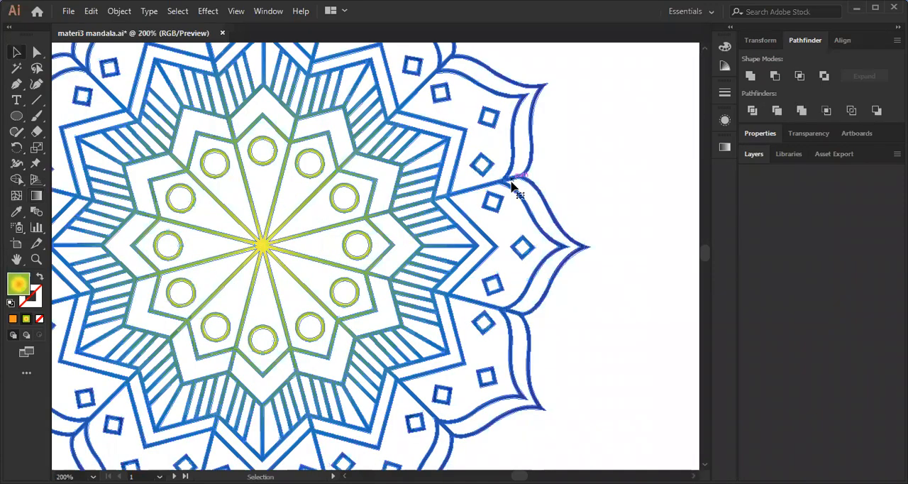
# Enter isolation mode for the mandala group and activate the Gradient tool on its line artwork.
pyautogui.scroll(-1, 490, 210)
pyautogui.doubleClick(492, 206)
pyautogui.scroll(-1, 491, 190)
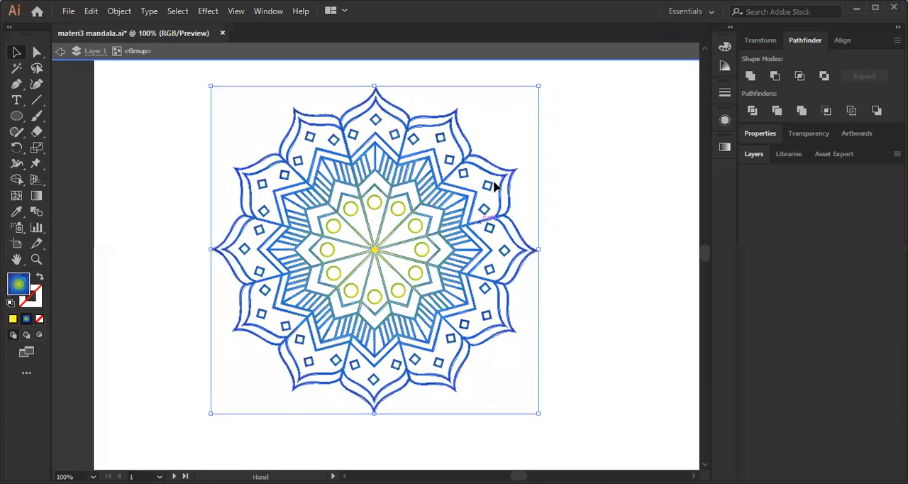
pyautogui.moveTo(501, 222); pyautogui.dragTo(499, 230)
pyautogui.press('g')
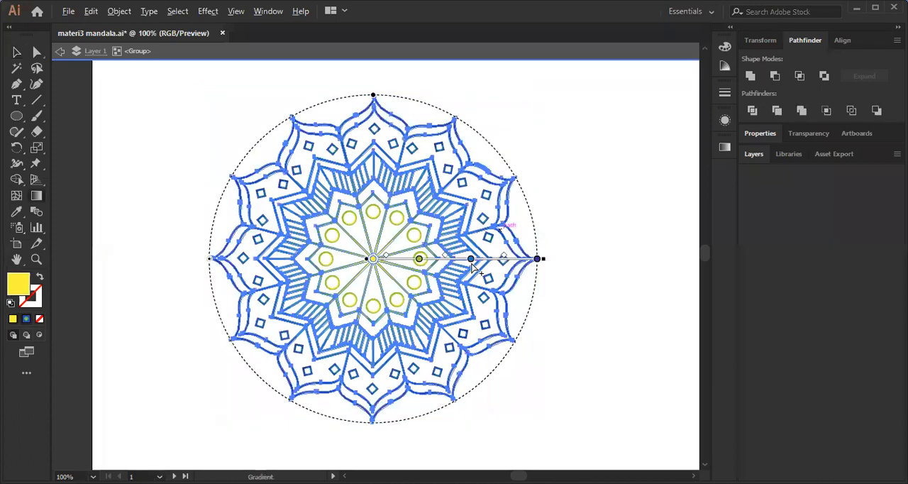
# Recolour the outermost stop of the mandala's radial gradient to red and reposition the blue stop slightly past the middle.
pyautogui.scroll(1, 465, 298)
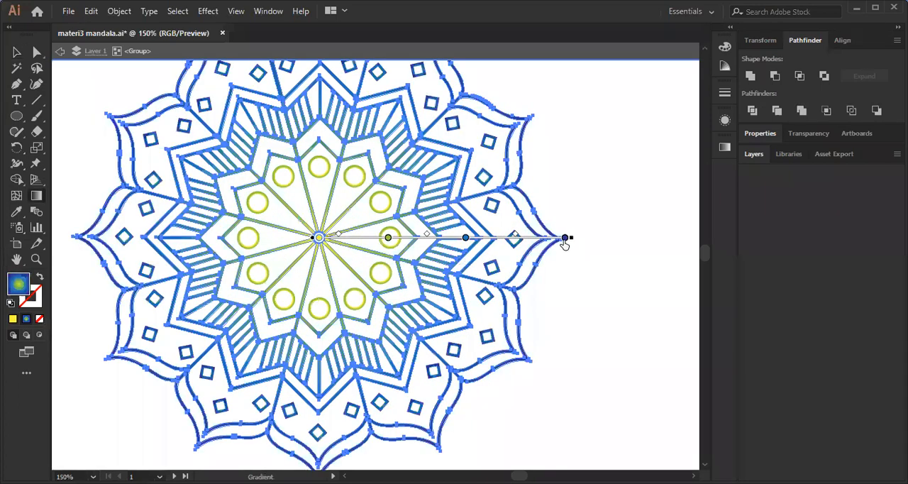
pyautogui.scroll(1, 575, 245)
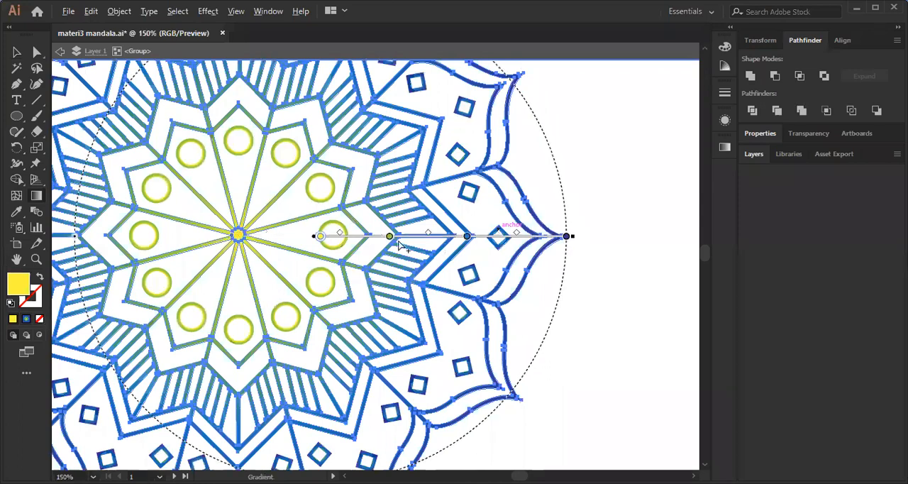
pyautogui.scroll(-1, 553, 241)
pyautogui.moveTo(466, 236); pyautogui.dragTo(490, 236)
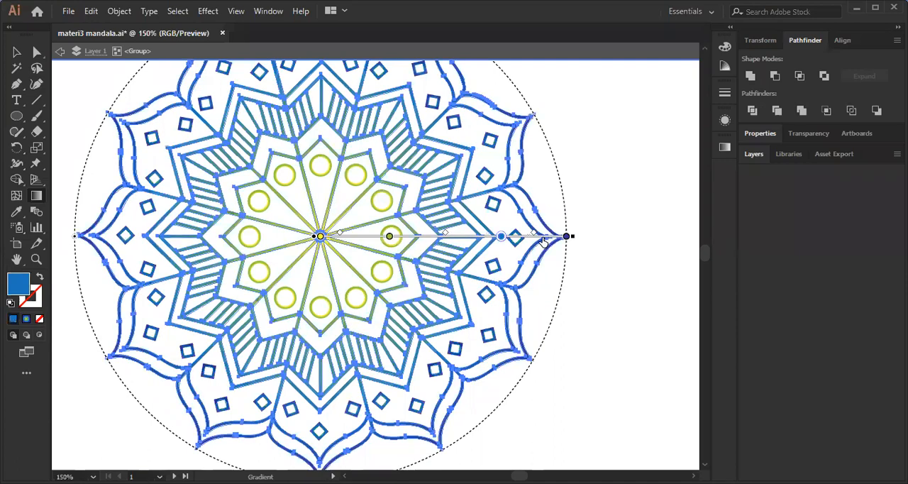
pyautogui.click(567, 237)
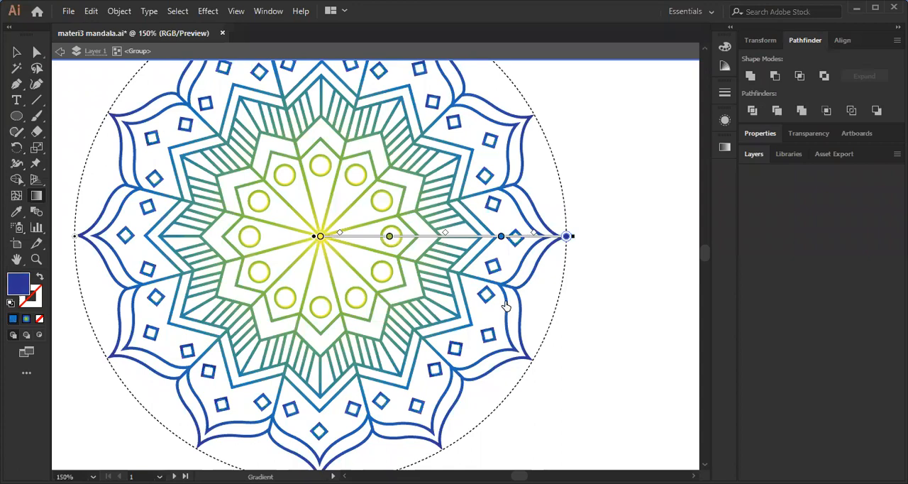
pyautogui.moveTo(501, 237); pyautogui.dragTo(468, 243)
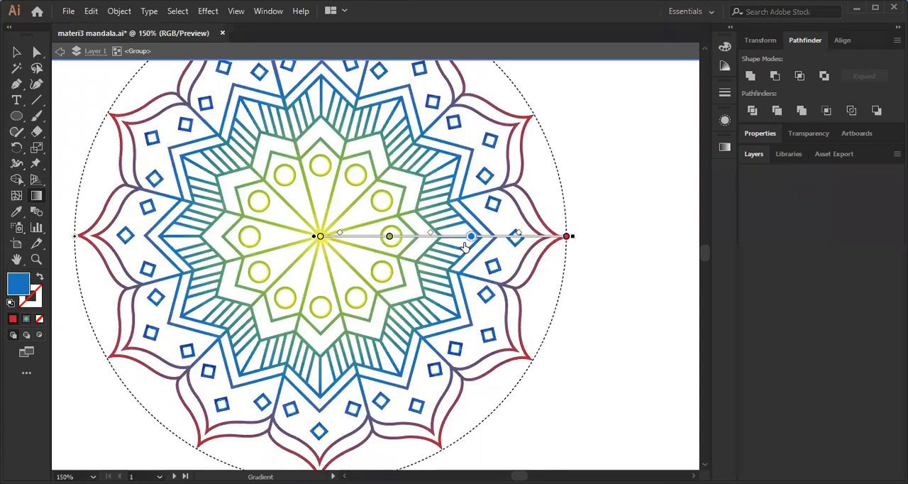
# Deselect the line artwork, exit isolation mode and view the whole recoloured mandala on its artboard.
pyautogui.press('v')
pyautogui.click(612, 142)
pyautogui.hotkey('ctrl', '-')
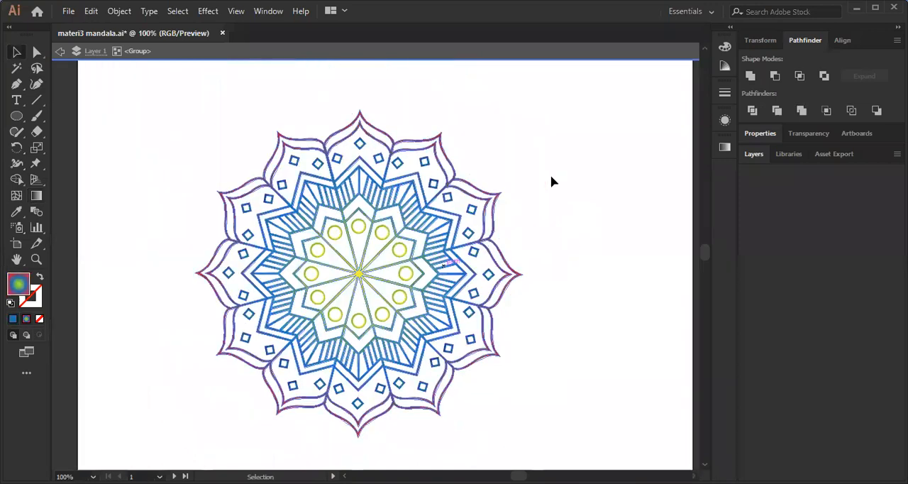
pyautogui.doubleClick(551, 177)
pyautogui.scroll(-3, 439, 199)
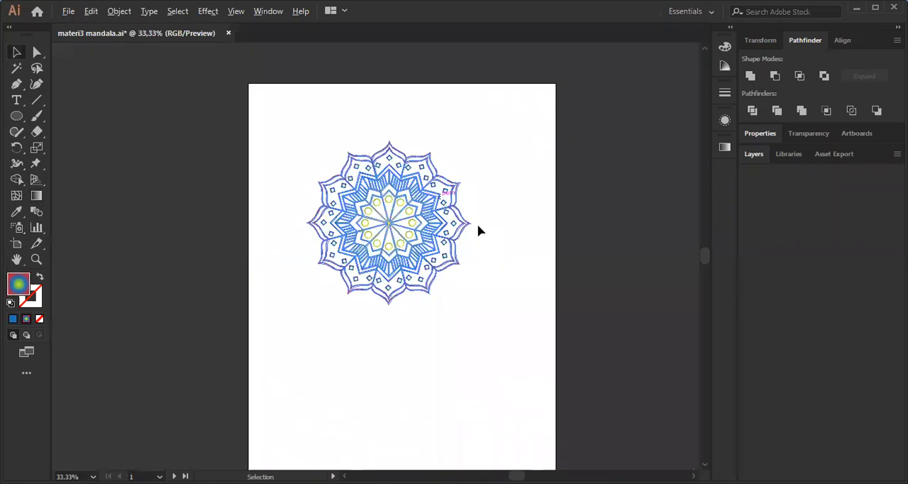
pyautogui.scroll(2, 468, 188)
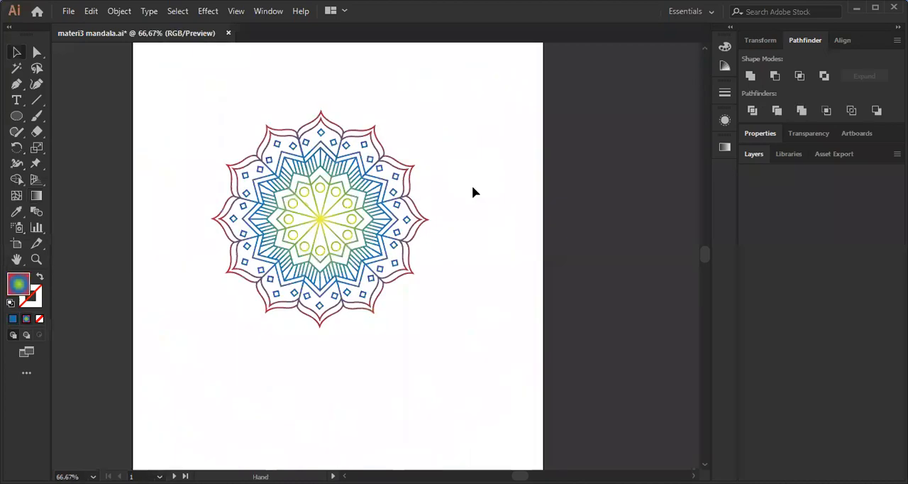
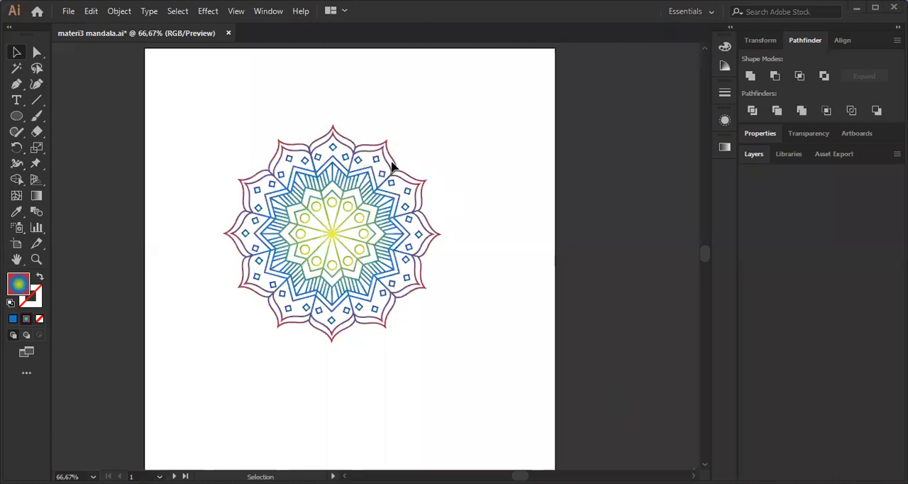
# Isolate the mandala group, examine its artwork and radial gradient settings in close-up, and clear the selection.
pyautogui.scroll(3, 393, 153)
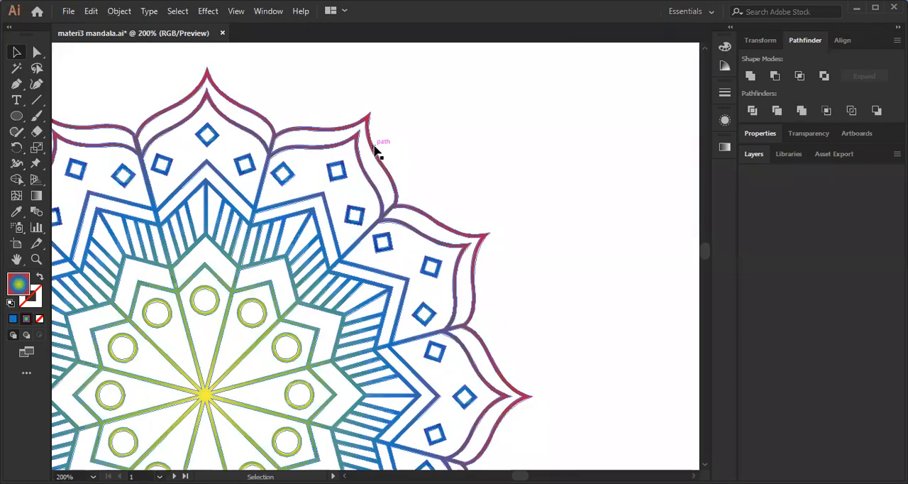
pyautogui.doubleClick(374, 148)
pyautogui.scroll(6, 419, 148)
pyautogui.scroll(-7, 363, 166)
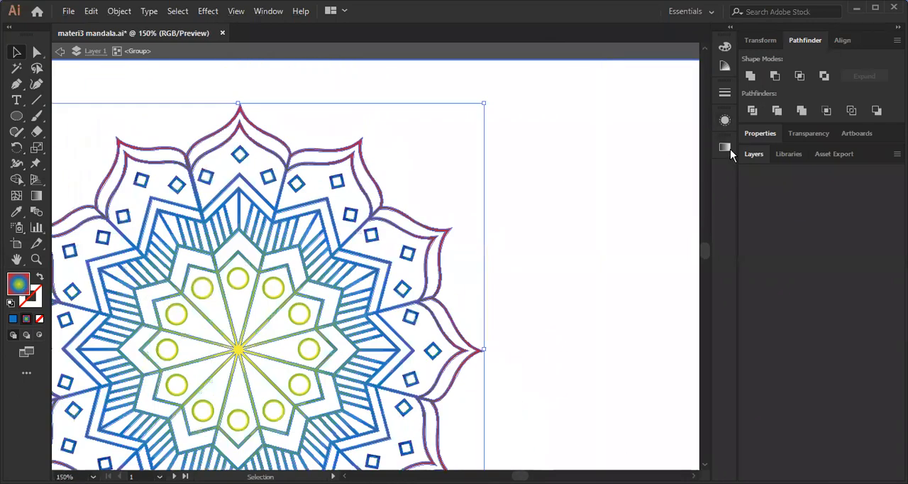
pyautogui.click(724, 147)
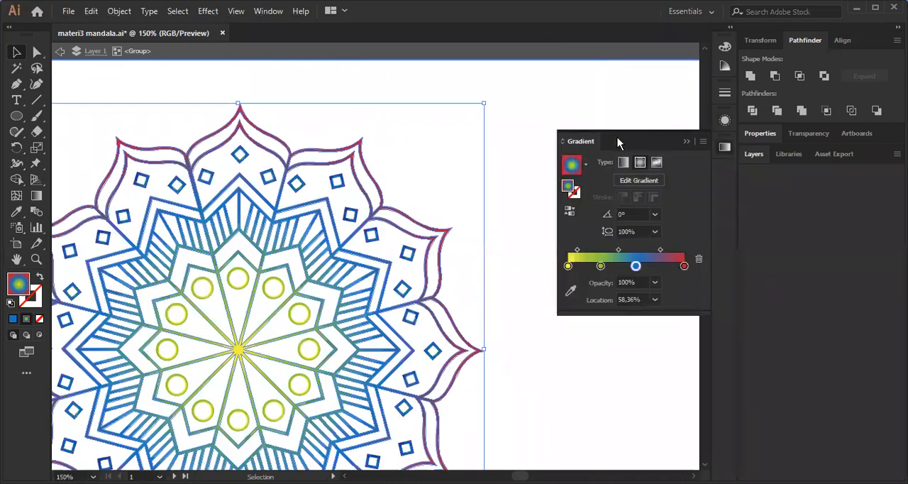
pyautogui.hotkey('ctrl', 'shift', 'a')
pyautogui.click(685, 141)
pyautogui.scroll(-4, 594, 166)
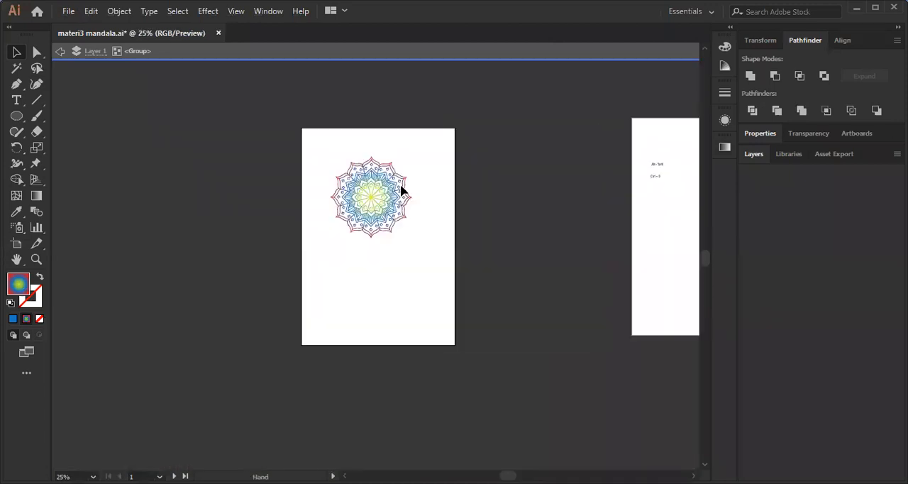
# Delete the green gradient circle from the centre of the mandala on the second artboard.
pyautogui.hscroll(3, 400, 188)
pyautogui.scroll(4, 613, 226)
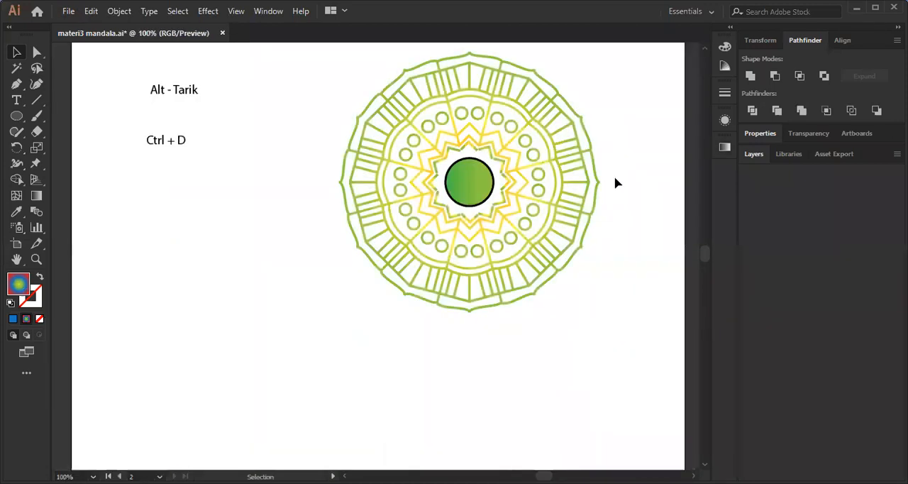
pyautogui.scroll(2, 554, 144)
pyautogui.click(541, 268)
pyautogui.moveTo(555, 87); pyautogui.dragTo(553, 216)
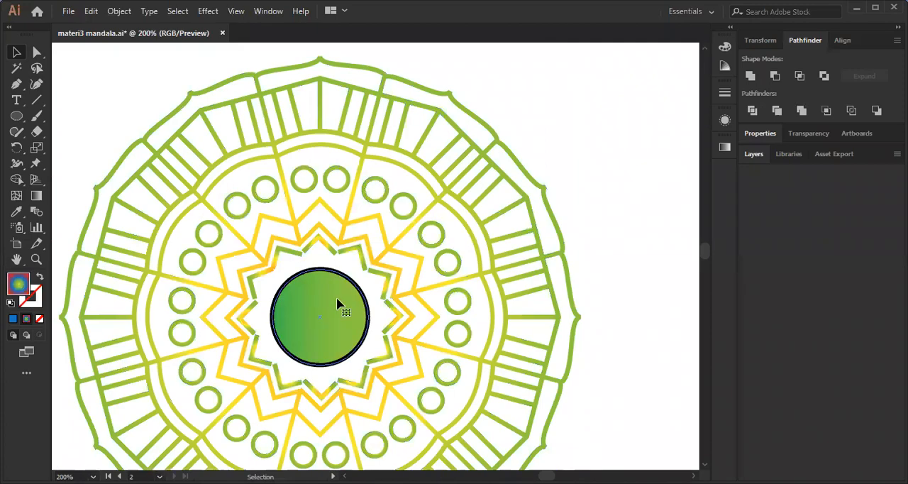
pyautogui.click(335, 290)
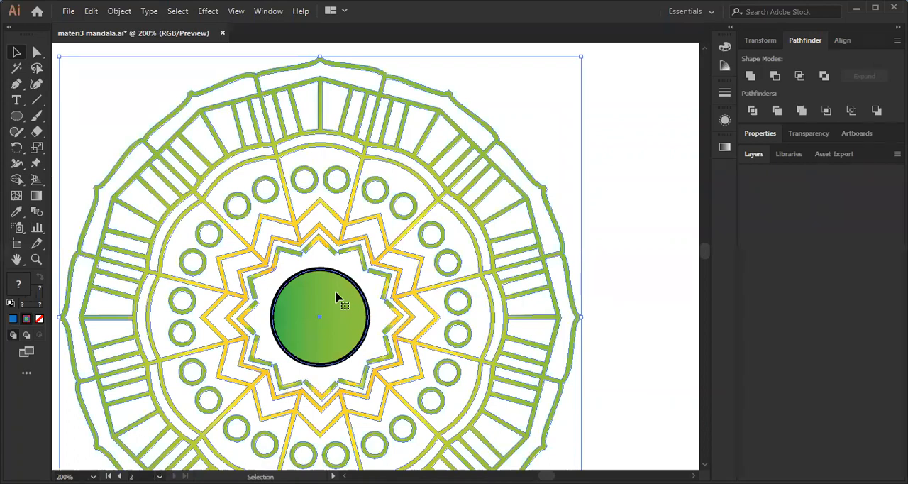
pyautogui.doubleClick(336, 287)
pyautogui.press('Delete')
pyautogui.doubleClick(594, 152)
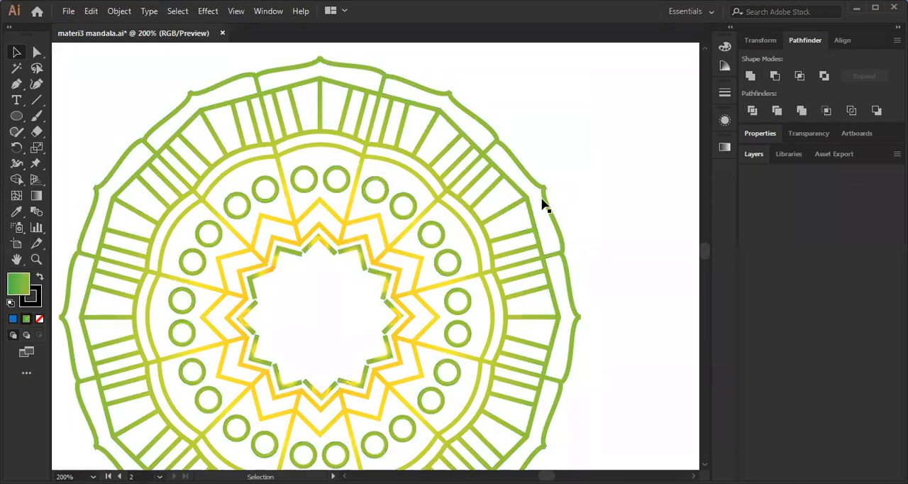
# Select the second artboard's mandala and fill it with a white-to-black radial gradient.
pyautogui.click(549, 191)
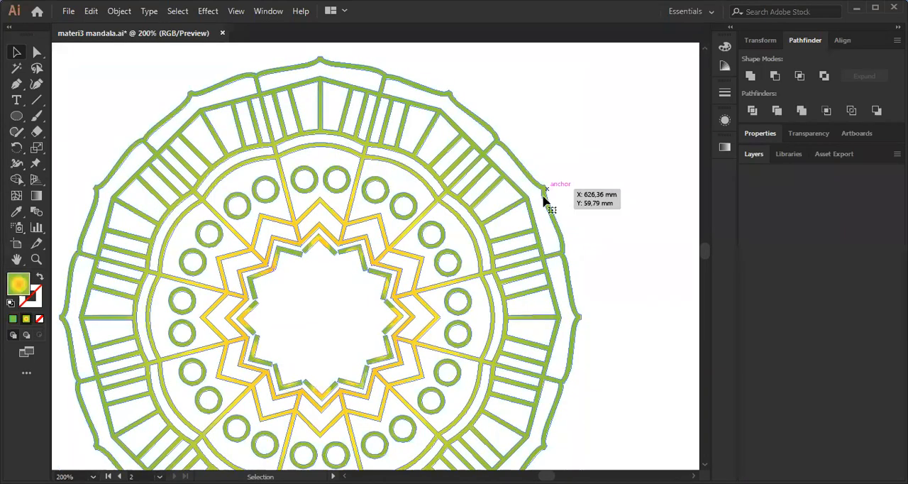
pyautogui.click(14, 319)
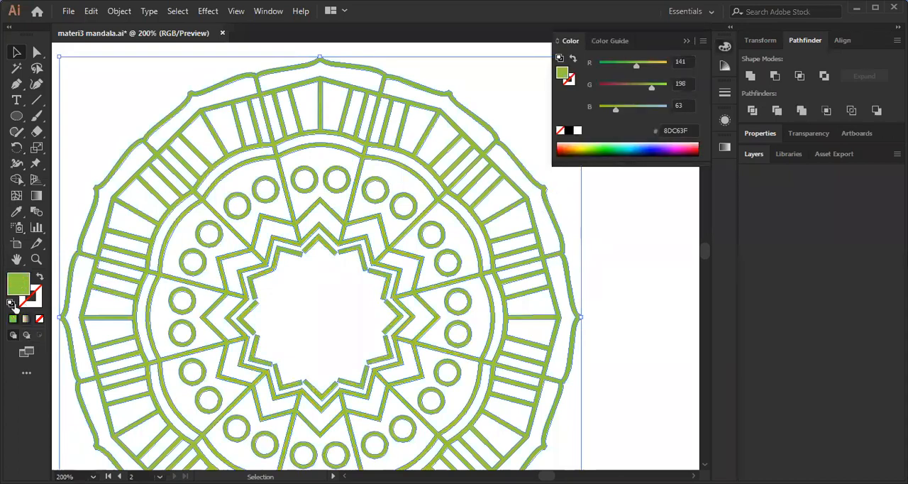
pyautogui.click(26, 319)
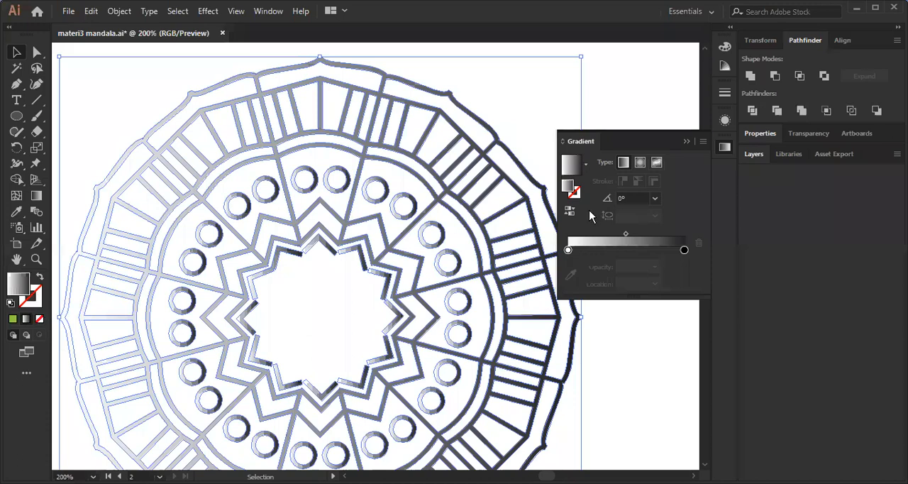
pyautogui.click(639, 162)
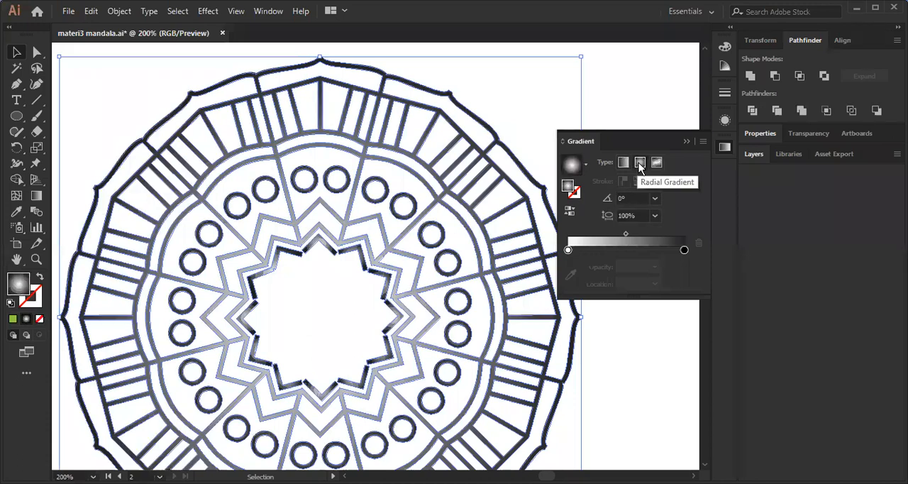
# Apply the Orange, Yellow gradient preset to the mandala and remove its second colour stop.
pyautogui.click(586, 164)
pyautogui.click(510, 212)
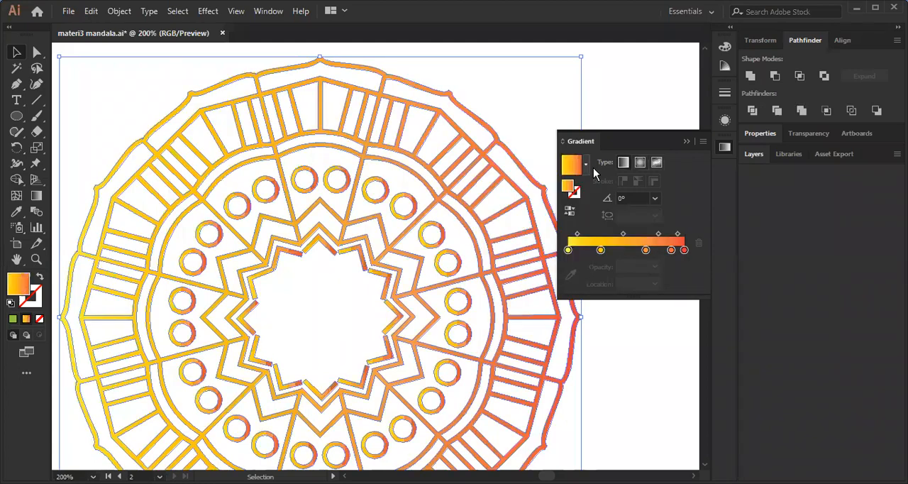
pyautogui.click(586, 163)
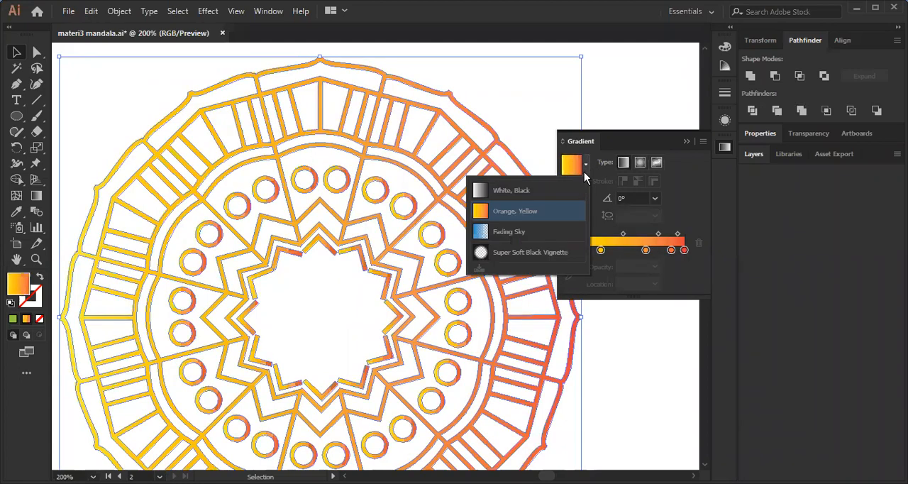
pyautogui.click(561, 207)
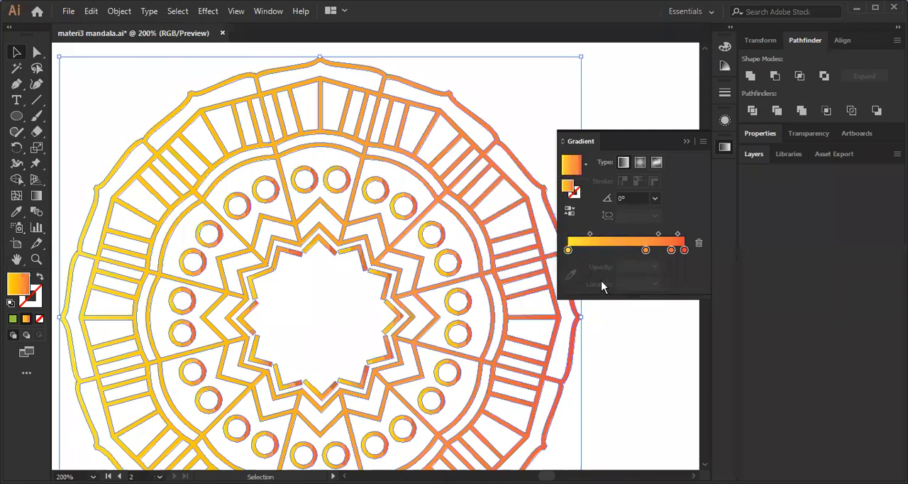
# Adjust the orange stops of the mandala's yellow-to-red gradient and deselect the artwork.
pyautogui.click(568, 250)
pyautogui.doubleClick(568, 251)
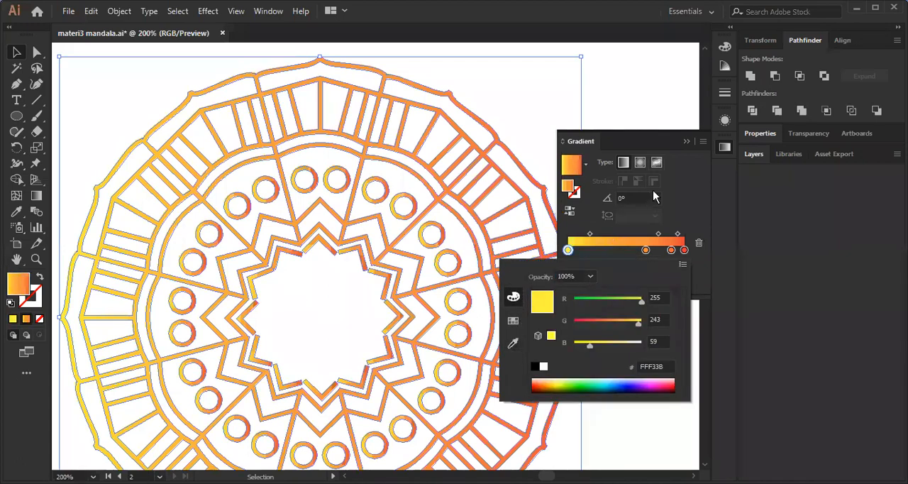
pyautogui.moveTo(645, 250)
pyautogui.mouseDown()
pyautogui.moveTo(617, 249)
pyautogui.moveTo(649, 250)
pyautogui.mouseUp()
pyautogui.click(684, 250)
pyautogui.click(685, 142)
pyautogui.click(601, 234)
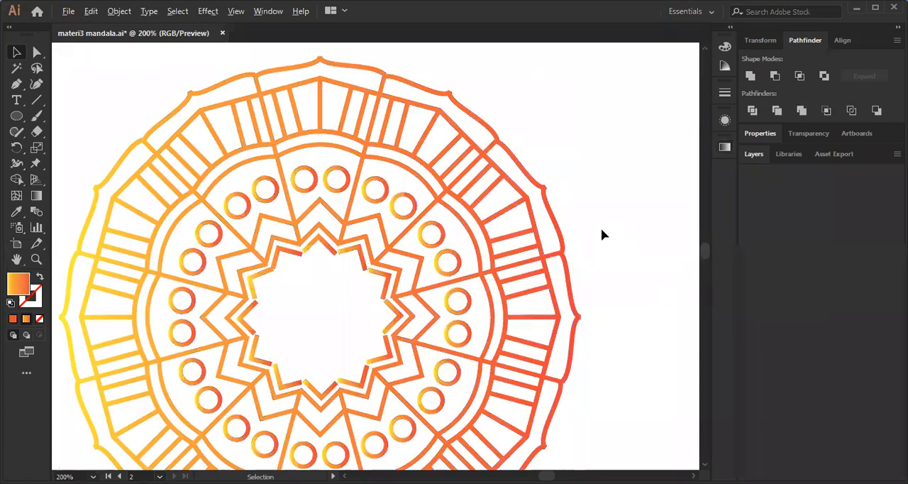
# Move the second mandala sideways so that half of it extends past the artboard's right edge.
pyautogui.scroll(-2, 598, 215)
pyautogui.moveTo(566, 271); pyautogui.dragTo(530, 260)
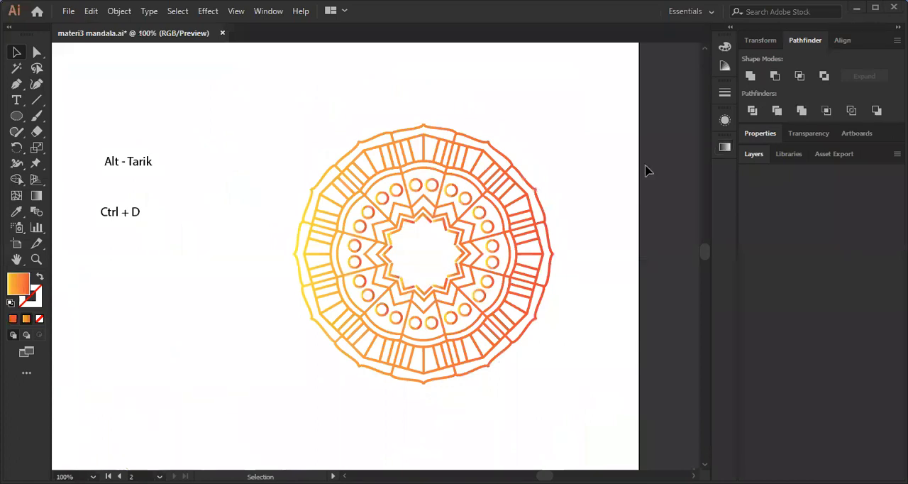
pyautogui.hscroll(1, 426, 229)
pyautogui.click(460, 242)
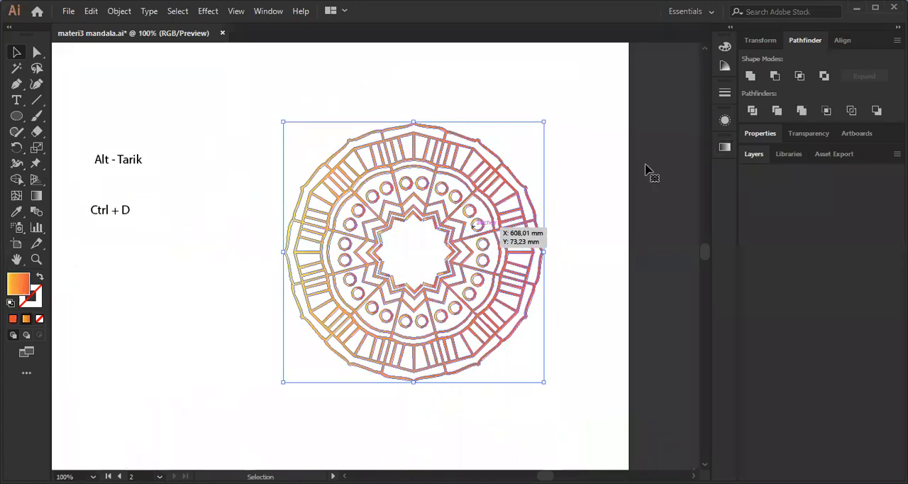
pyautogui.hotkey('ctrl', '=')
pyautogui.hotkey('ctrl', '=')
pyautogui.moveTo(602, 171); pyautogui.dragTo(497, 234)
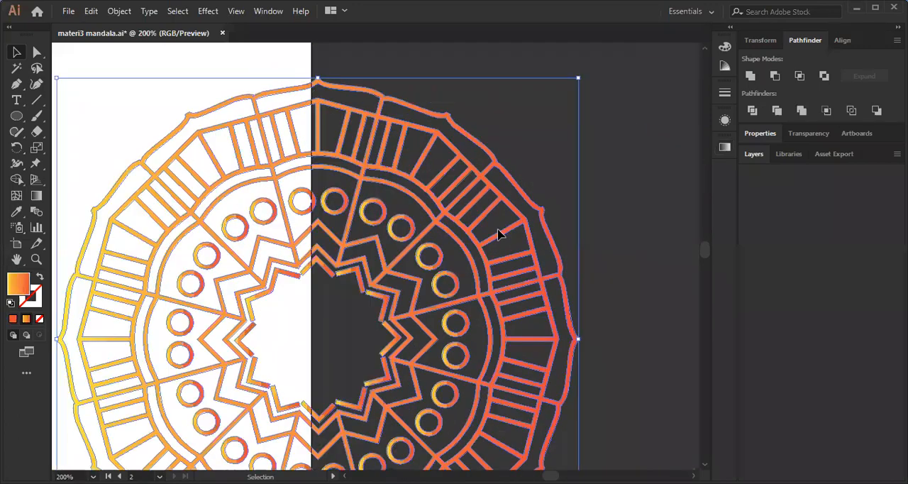
pyautogui.scroll(2, 497, 232)
pyautogui.click(498, 231)
pyautogui.click(16, 84)
pyautogui.scroll(1, 459, 136)
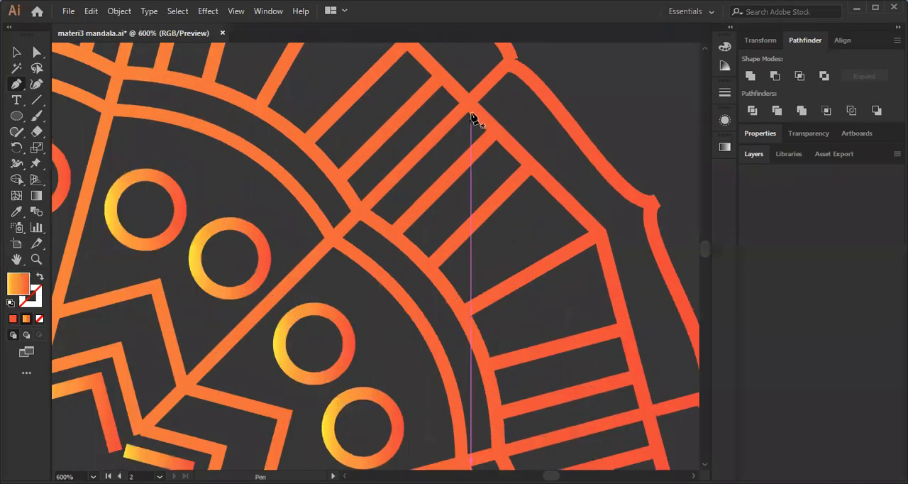
pyautogui.click(470, 112)
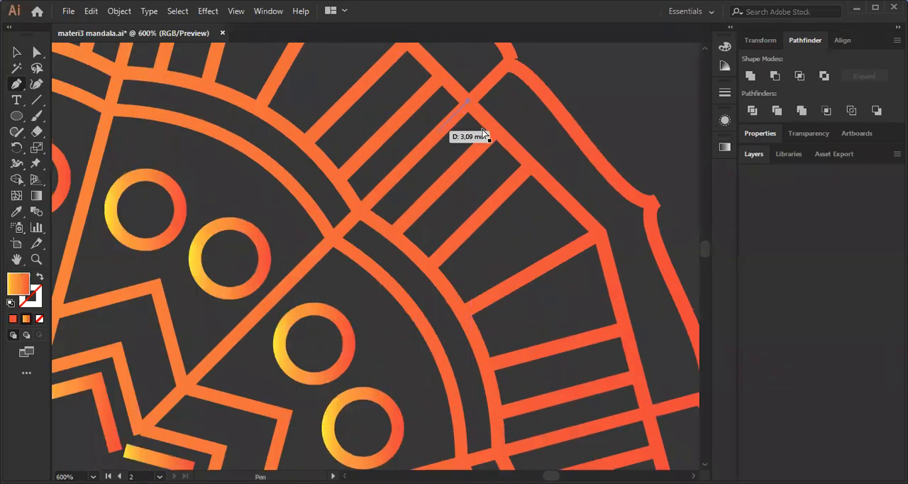
pyautogui.press('v')
pyautogui.scroll(-2, 487, 155)
pyautogui.scroll(-1, 495, 139)
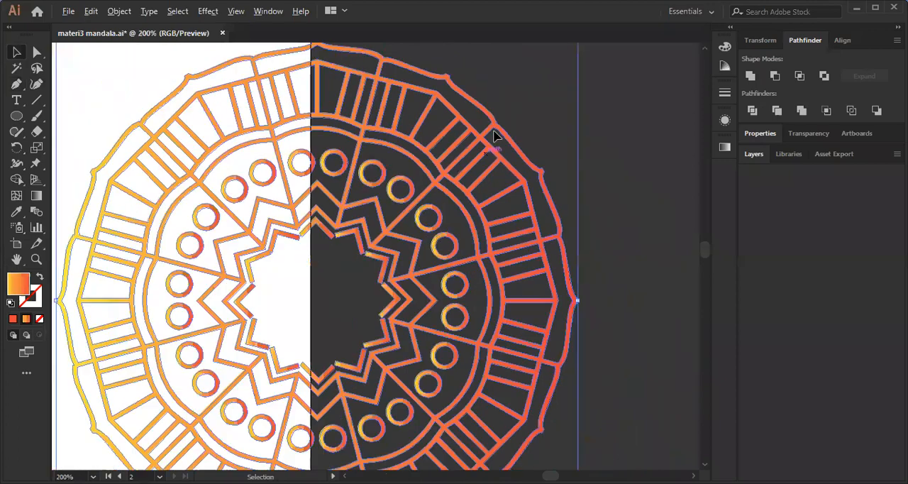
# Try a white FFFFFF stroke on the mandala and swap it with the gradient fill.
pyautogui.doubleClick(39, 294)
pyautogui.click(775, 215)
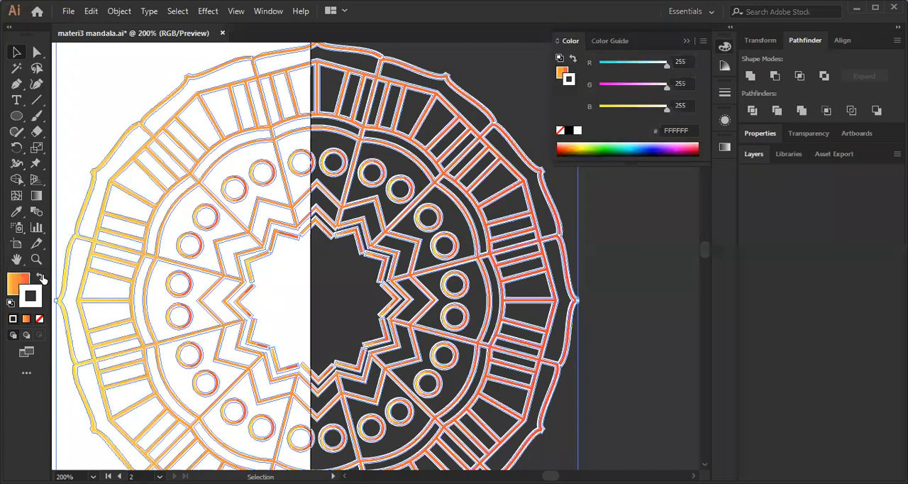
pyautogui.click(40, 278)
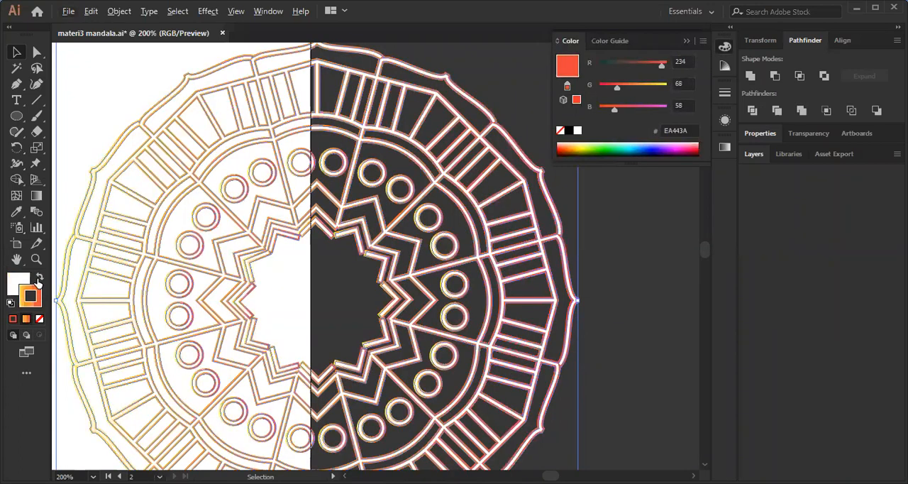
pyautogui.hotkey('ctrl', 'z')
pyautogui.hotkey('ctrl', 'shift', 'z')
pyautogui.scroll(-1, 430, 264)
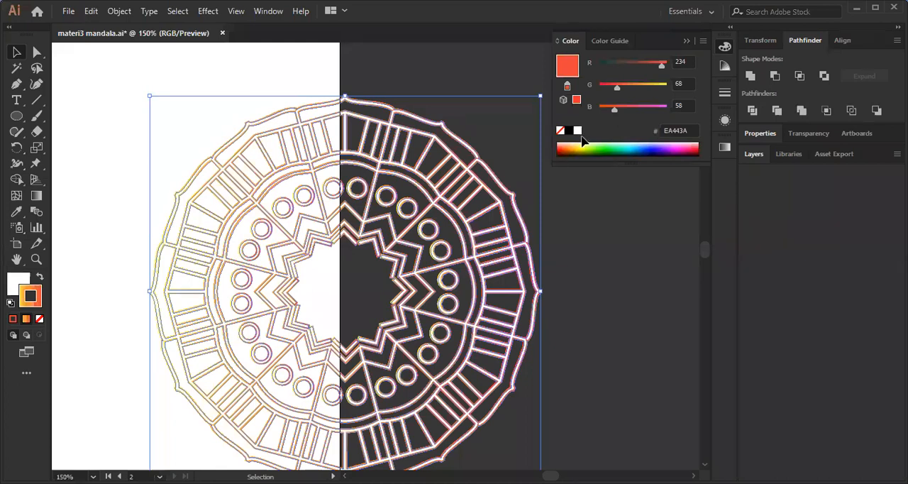
pyautogui.hotkey('ctrl', 'z')
# Draw a closed four-cornered patch with the Pen tool over one gap in the mandala's outer band, beyond the artboard edge.
pyautogui.scroll(3, 582, 142)
pyautogui.press('p')
pyautogui.click(255, 121)
pyautogui.click(232, 213)
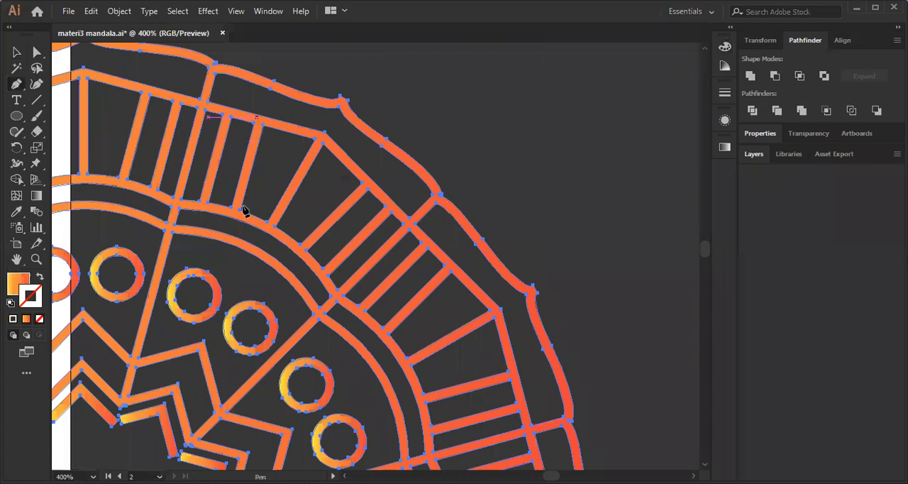
pyautogui.click(320, 137)
pyautogui.click(255, 121)
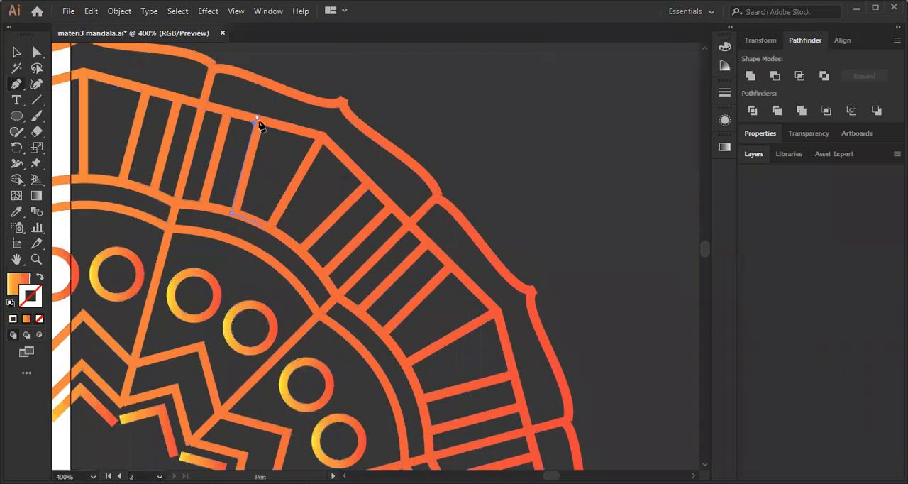
# Fill the four-cornered patch with solid white and place it behind the mandala's line work.
pyautogui.doubleClick(22, 284)
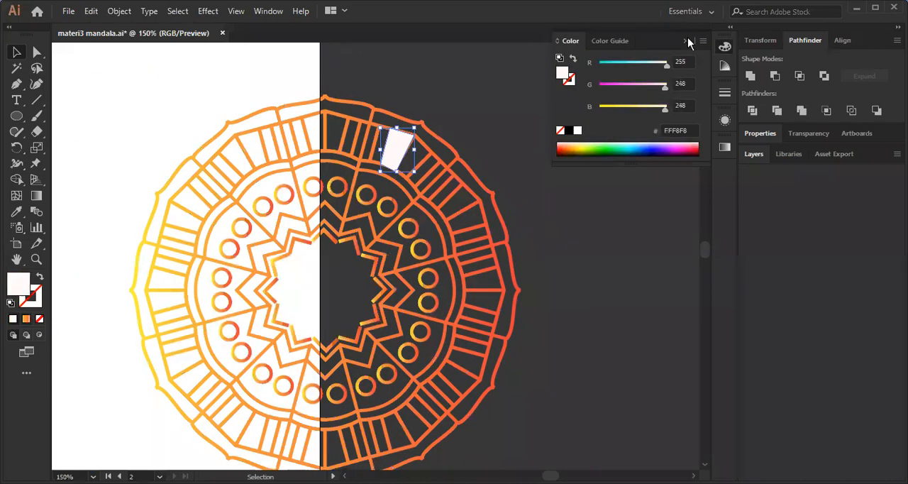
pyautogui.click(687, 40)
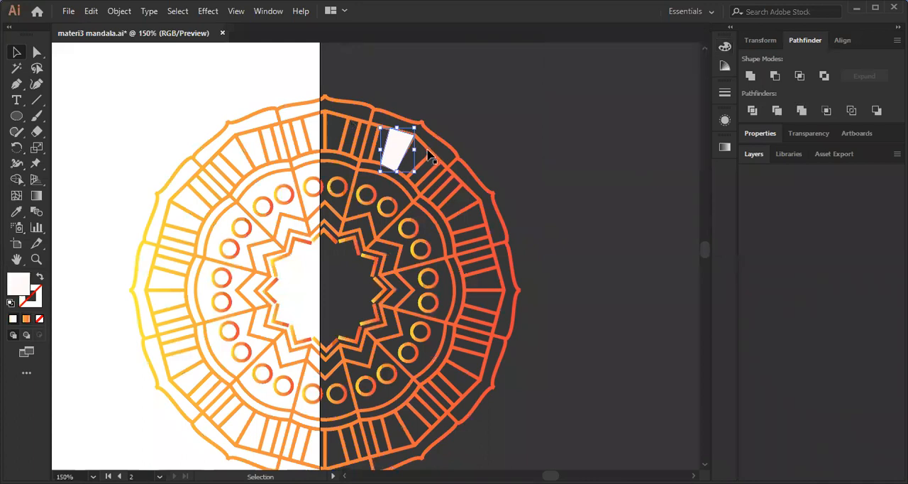
pyautogui.hotkey('ctrl', '=')
pyautogui.scroll(-2, 527, 126)
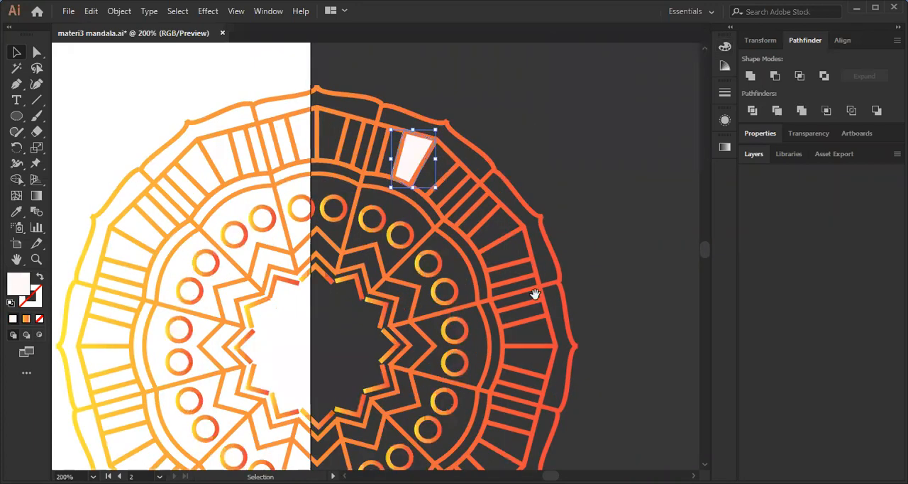
# Select the mandala together with its white patch and move both back onto the second artboard.
pyautogui.moveTo(536, 294); pyautogui.dragTo(641, 299)
pyautogui.click(589, 197)
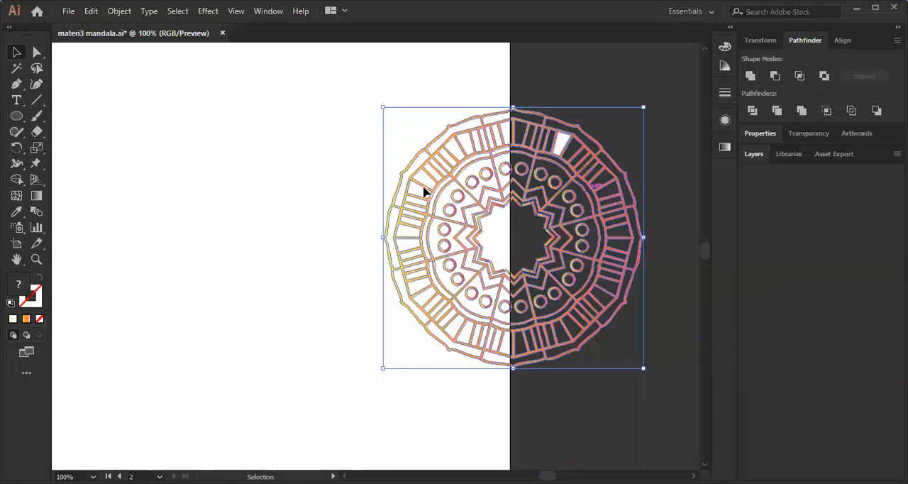
pyautogui.hotkey('ctrl', 'z')
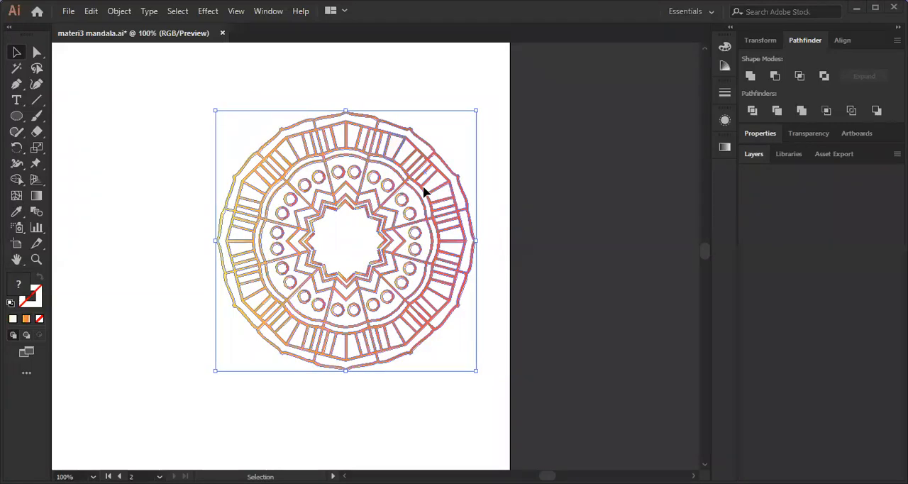